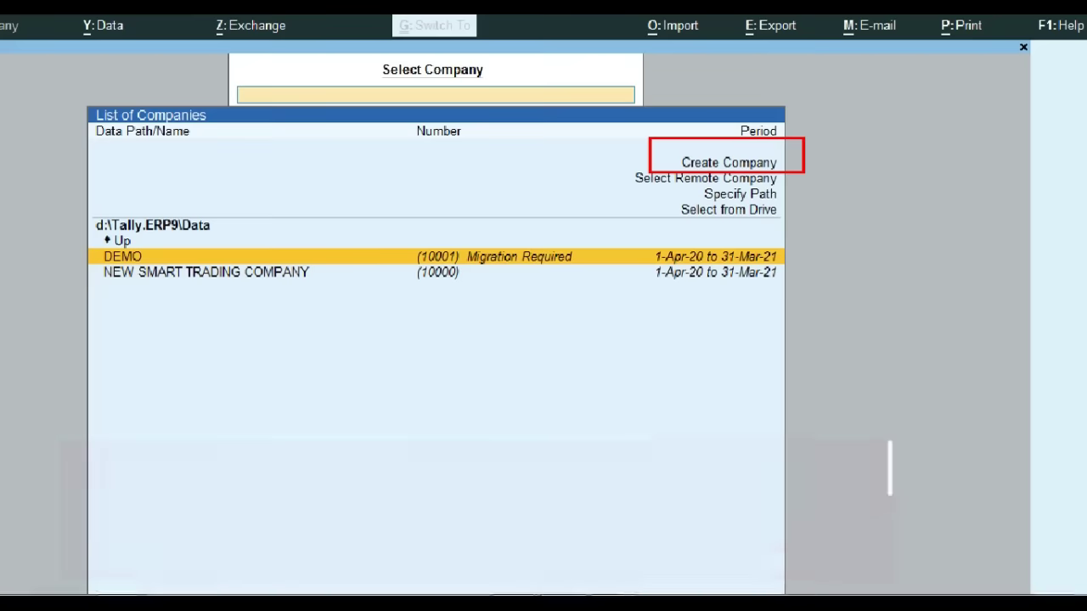
# Start a new company from the company list's Create Company option
pyautogui.press('Up')
pyautogui.press('Up')
pyautogui.press('Up')
pyautogui.press('Up')
pyautogui.press('Up')
pyautogui.press('Up')
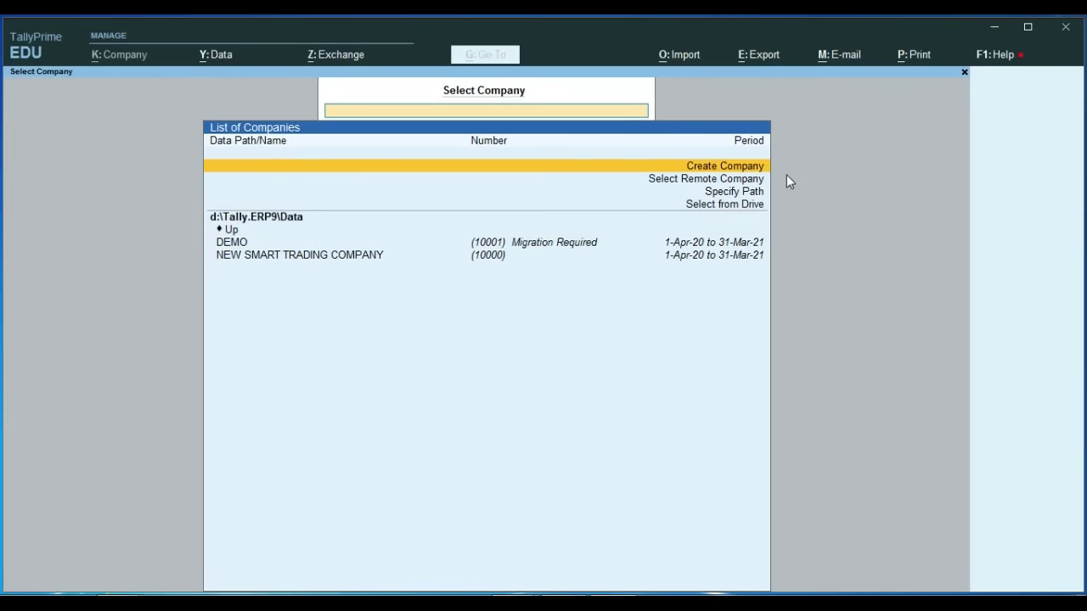
pyautogui.press('Return')
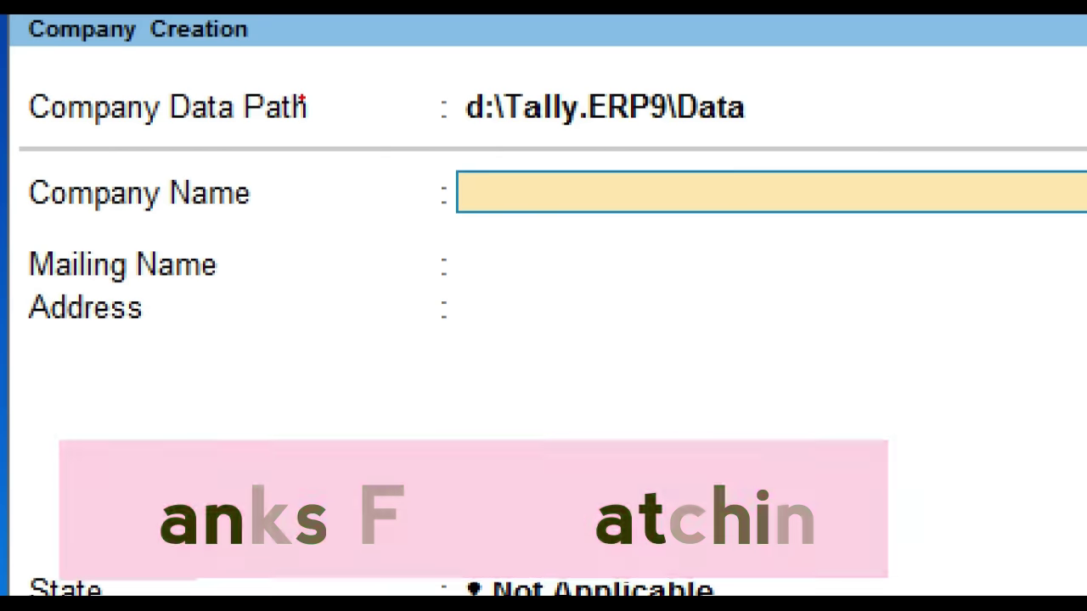
pyautogui.moveTo(429, 67); pyautogui.dragTo(824, 138)
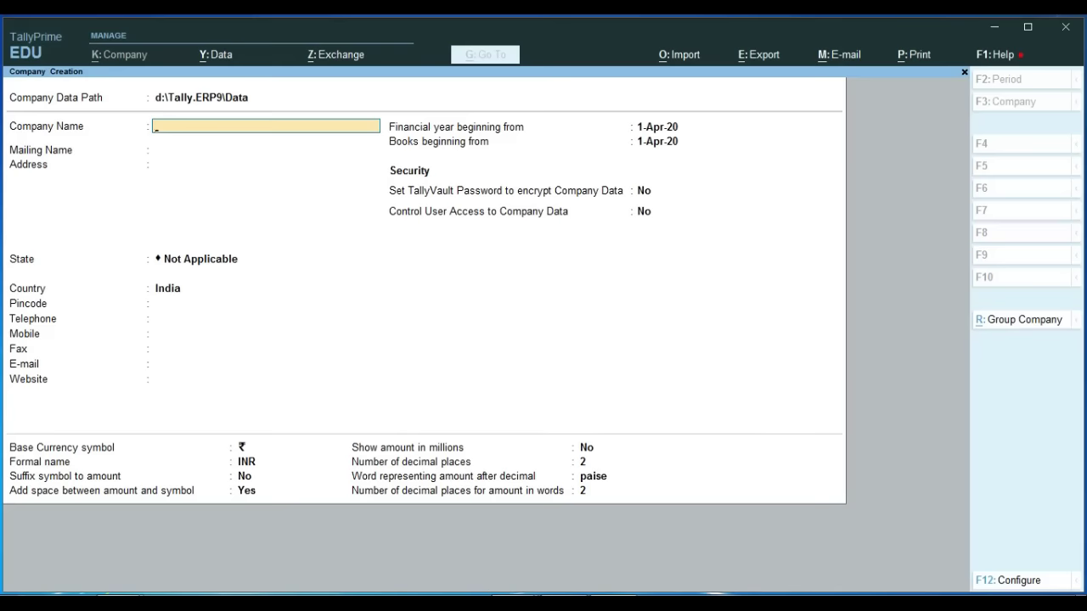
pyautogui.click(564, 547)
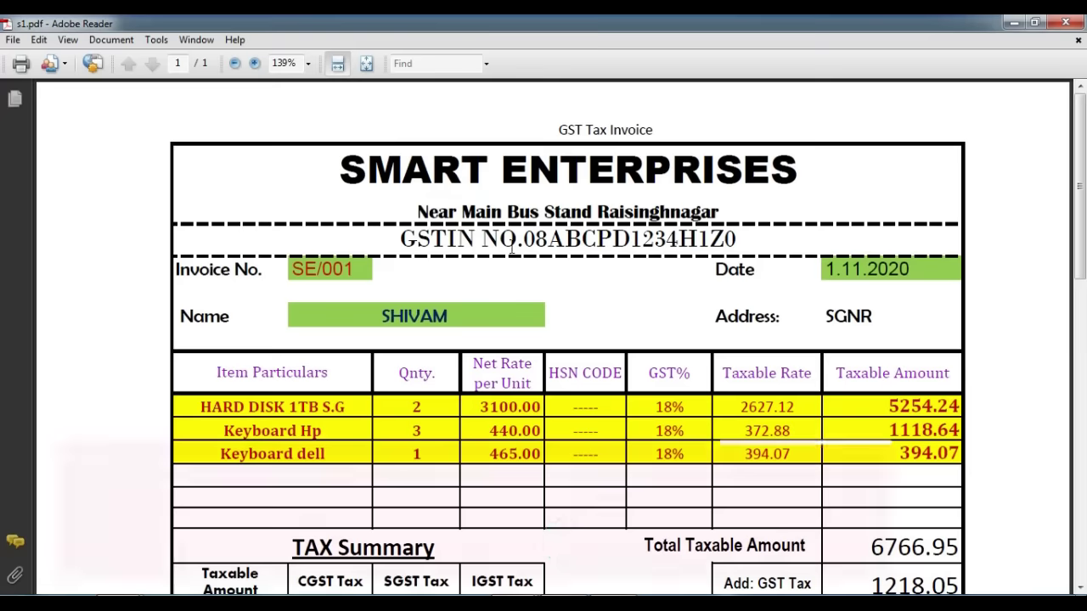
pyautogui.moveTo(341, 169); pyautogui.dragTo(798, 170)
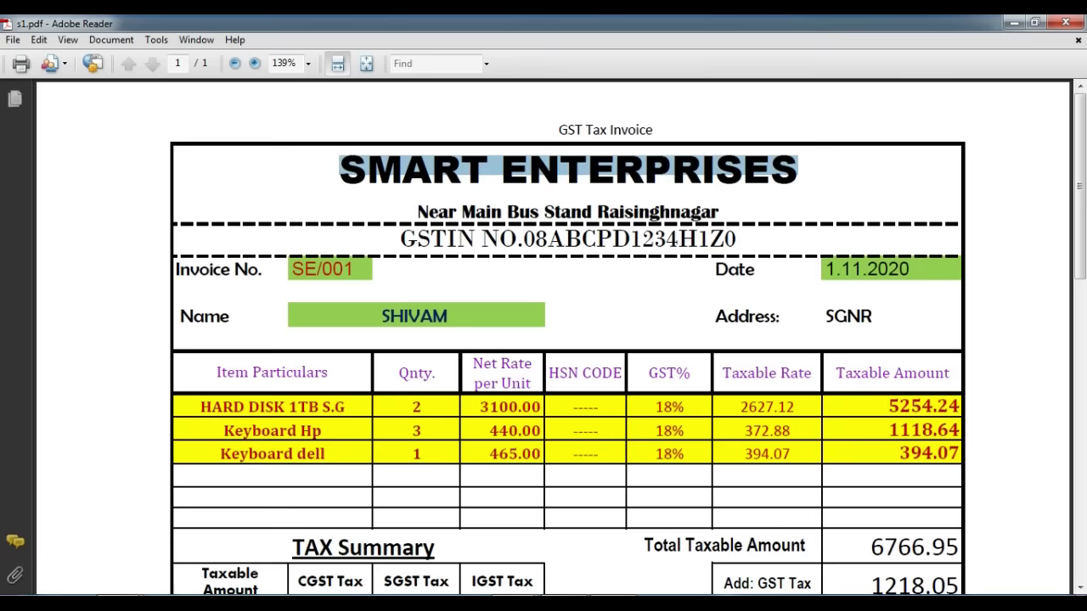
pyautogui.click(456, 548)
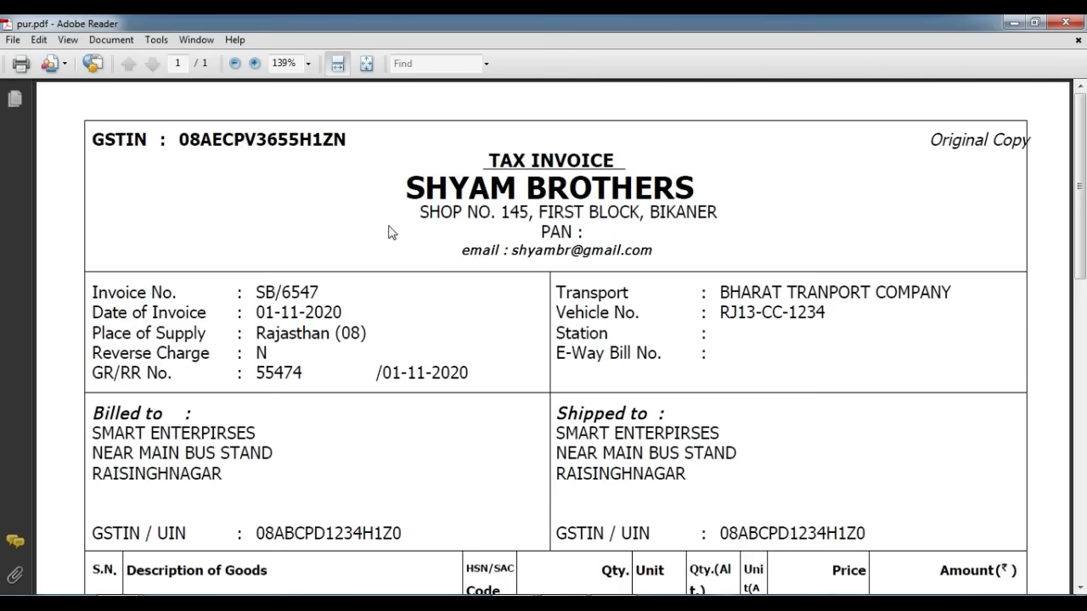
pyautogui.scroll(-1, 312, 382)
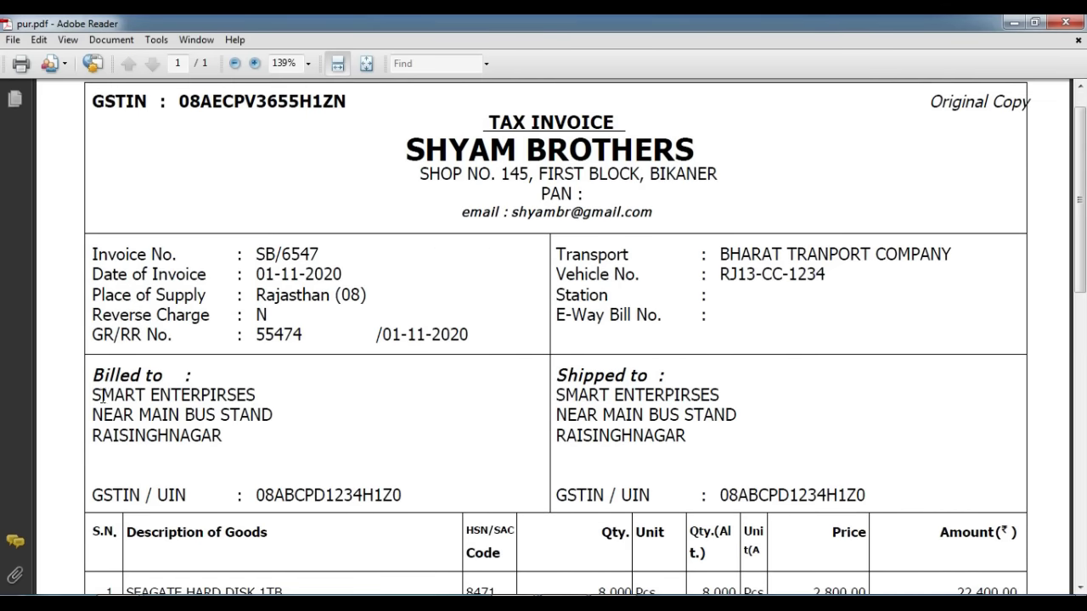
pyautogui.moveTo(92, 394); pyautogui.dragTo(236, 448)
pyautogui.click(369, 426)
pyautogui.click(553, 548)
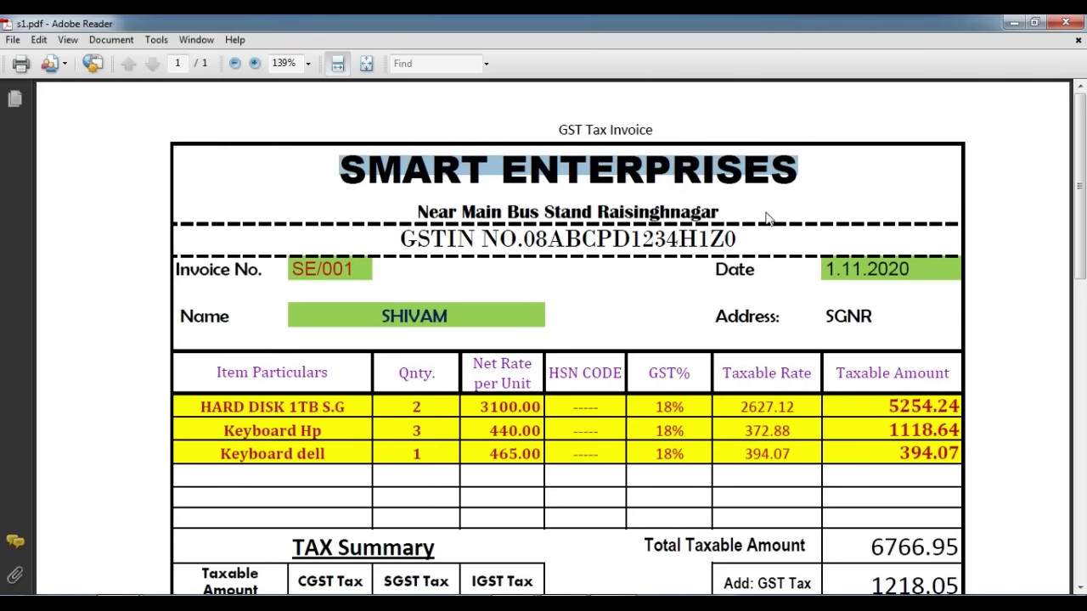
pyautogui.click(793, 205)
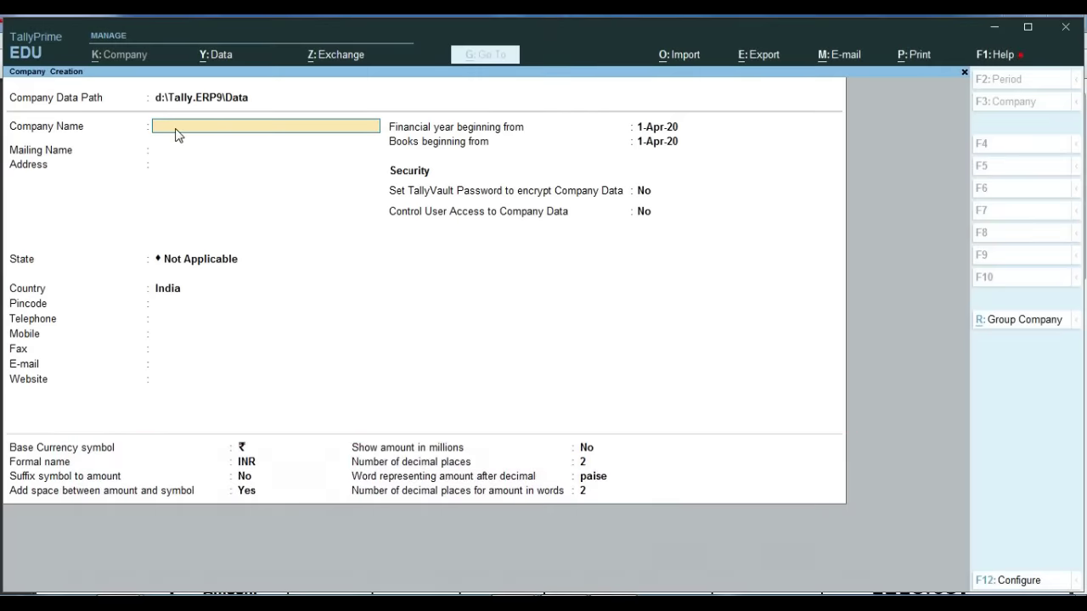
# Name the company SMART ENTERPRISES, keep the matching mailing name, and bring up the invoice PDFs
pyautogui.write('SMART ENTERPRISES')
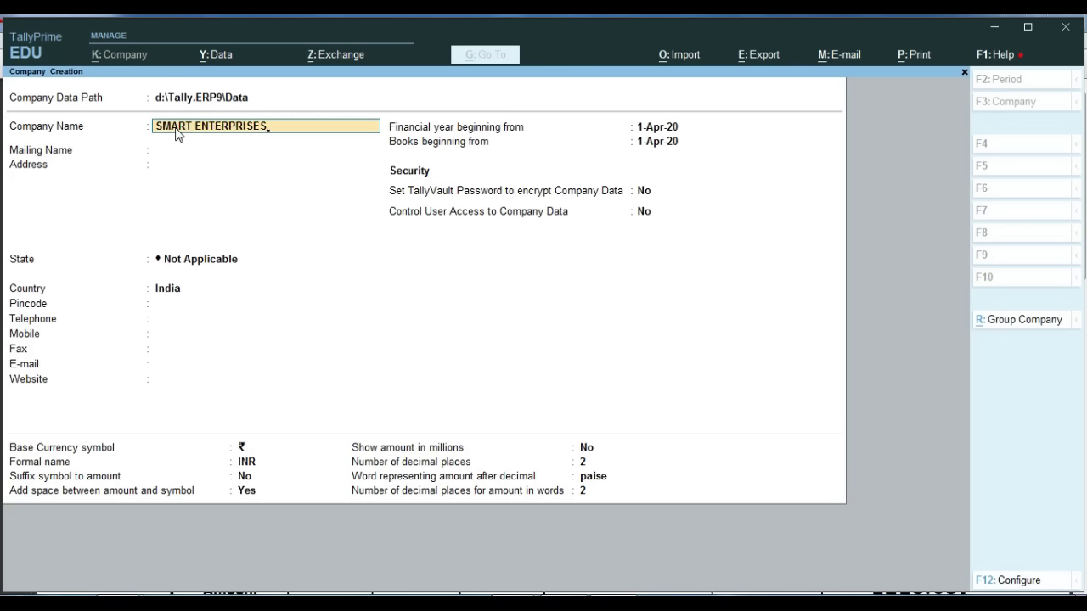
pyautogui.press('Return')
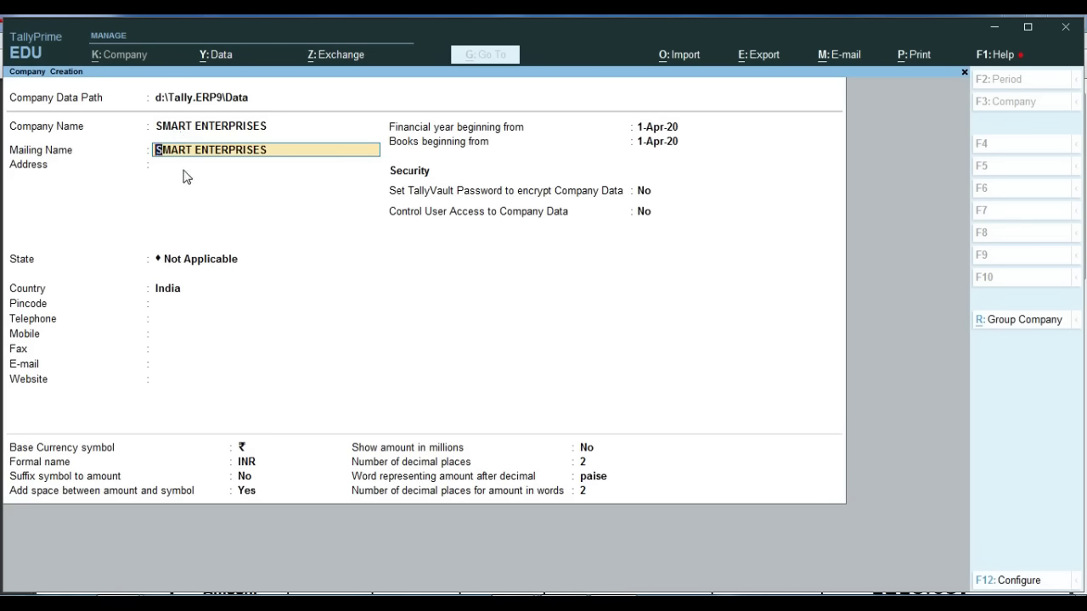
pyautogui.press('Return')
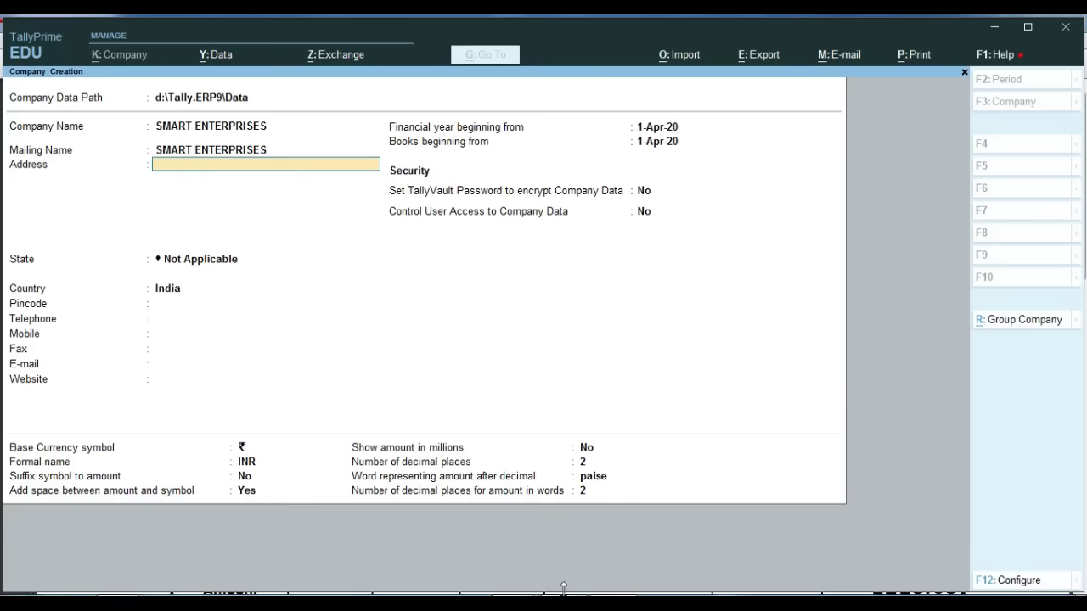
pyautogui.click(537, 591)
pyautogui.click(570, 551)
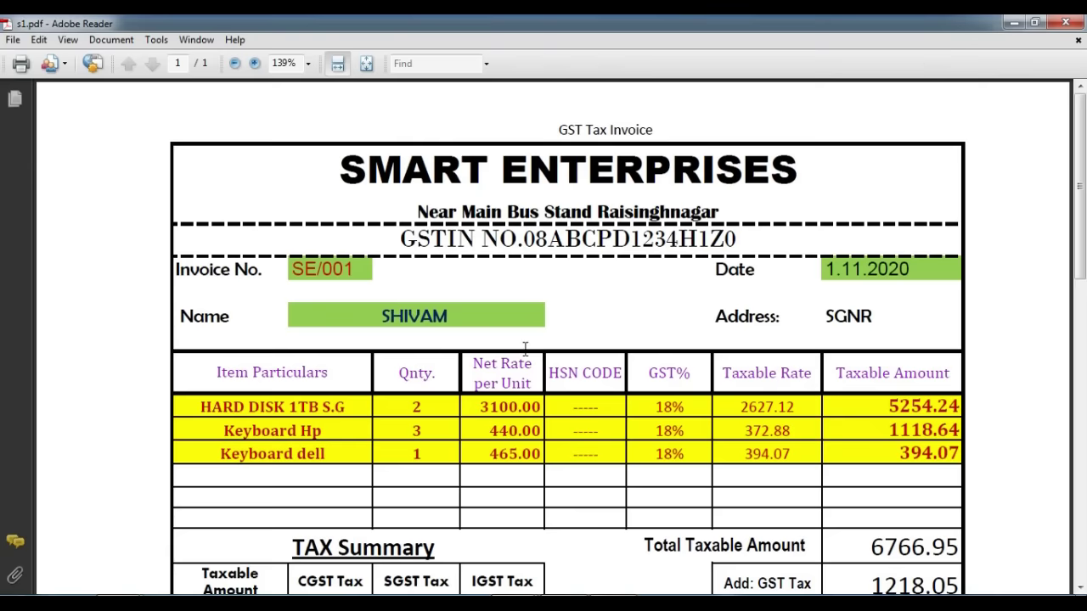
pyautogui.moveTo(414, 211); pyautogui.dragTo(718, 212)
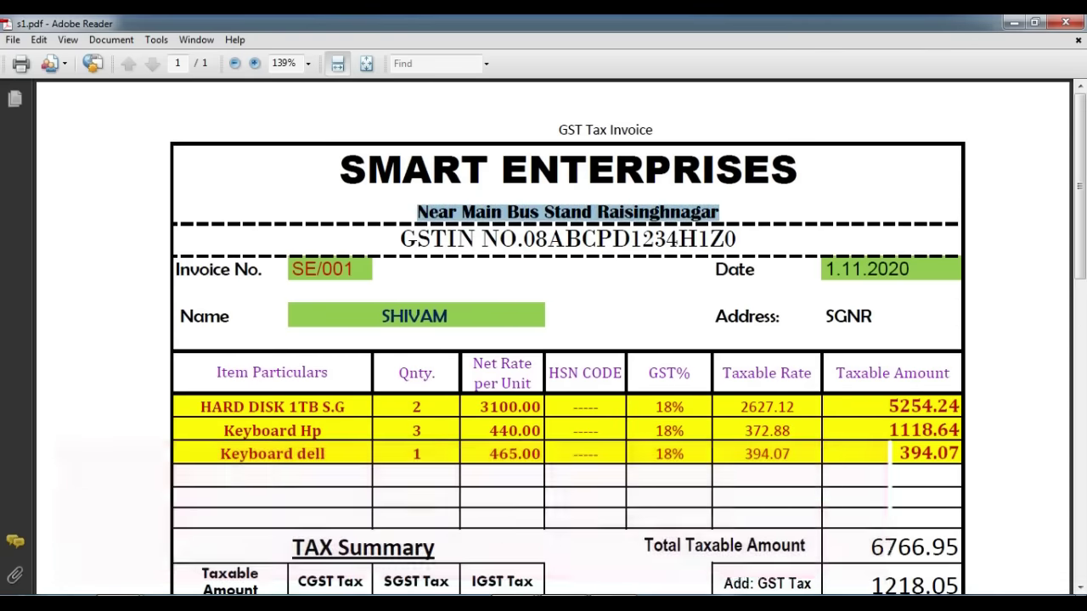
pyautogui.click(586, 591)
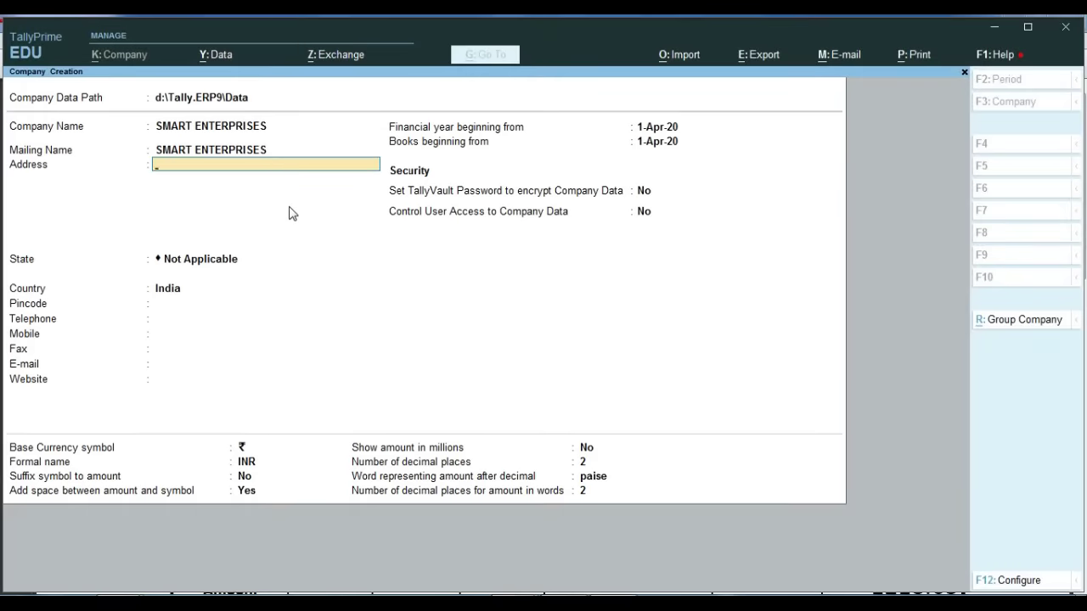
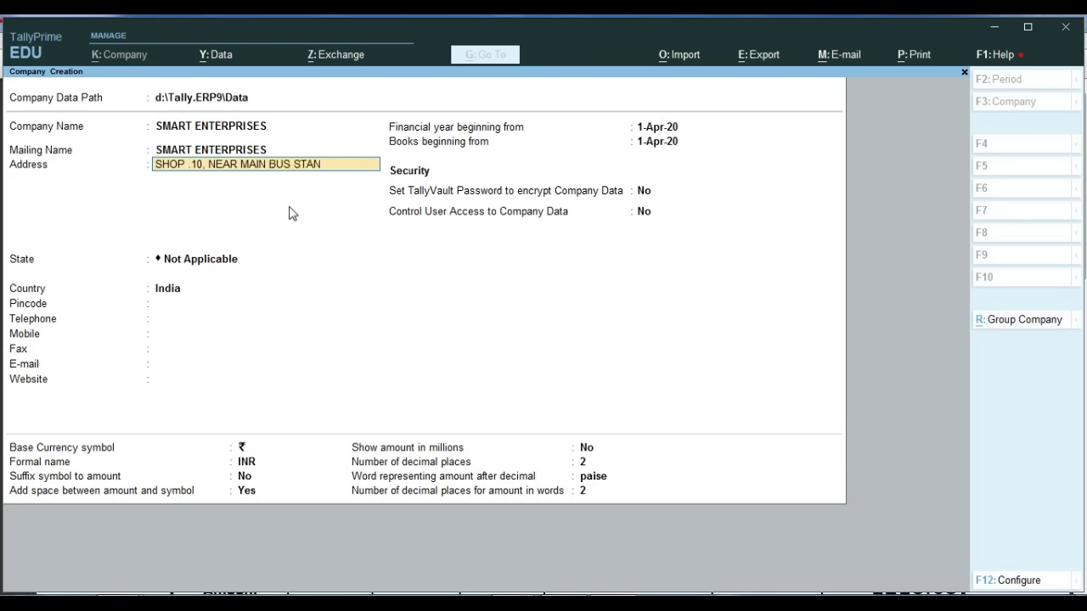
# Enter the shop's street location and town as a two-line address, then move on to State
pyautogui.press('Return')
pyautogui.write('RAISINGHNAGAR')
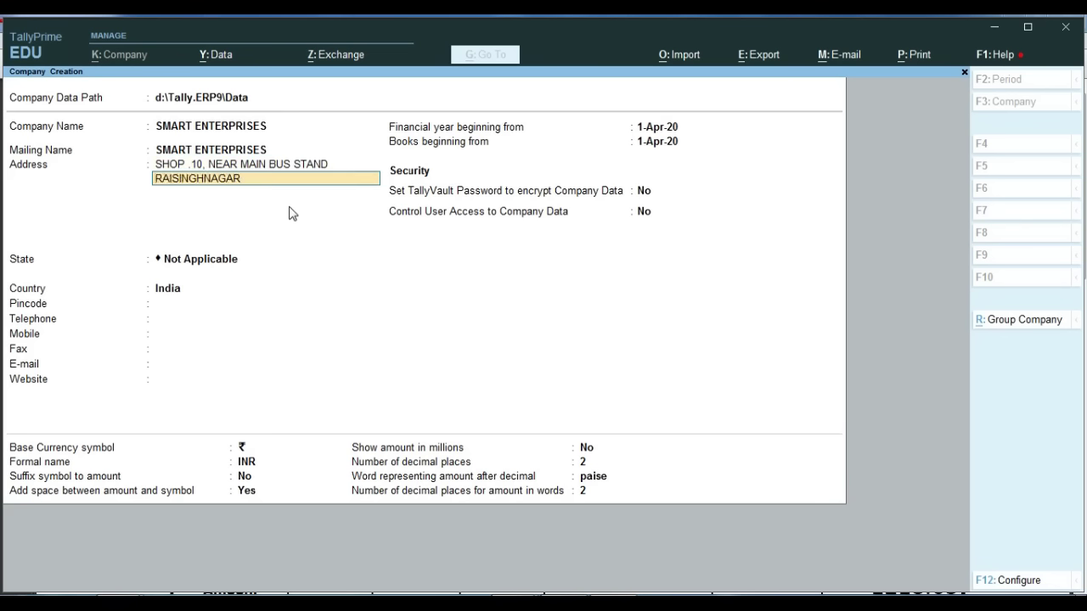
pyautogui.press('Return')
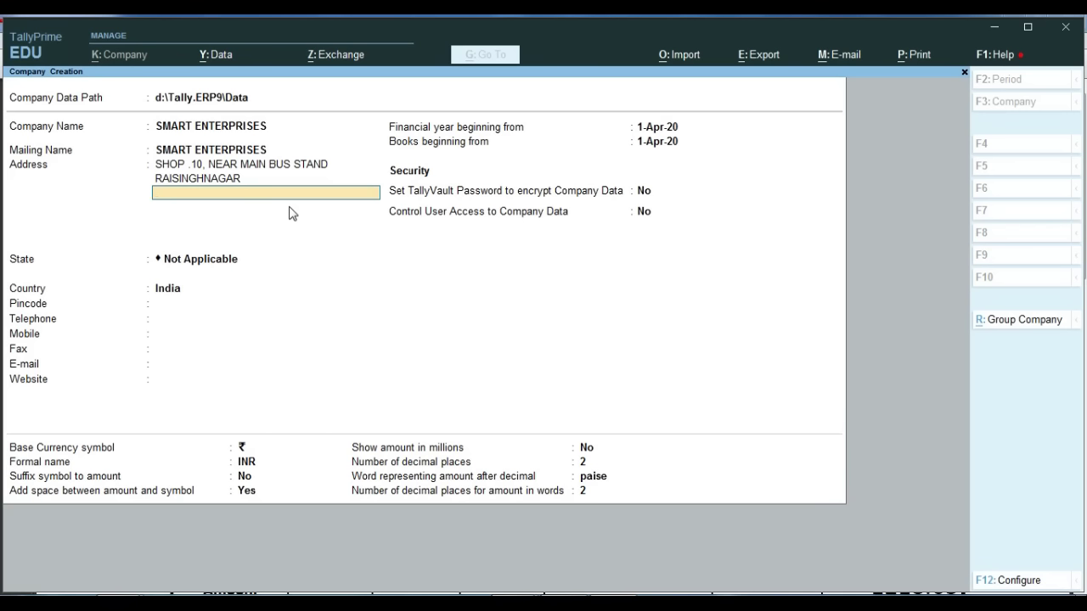
pyautogui.press('Return')
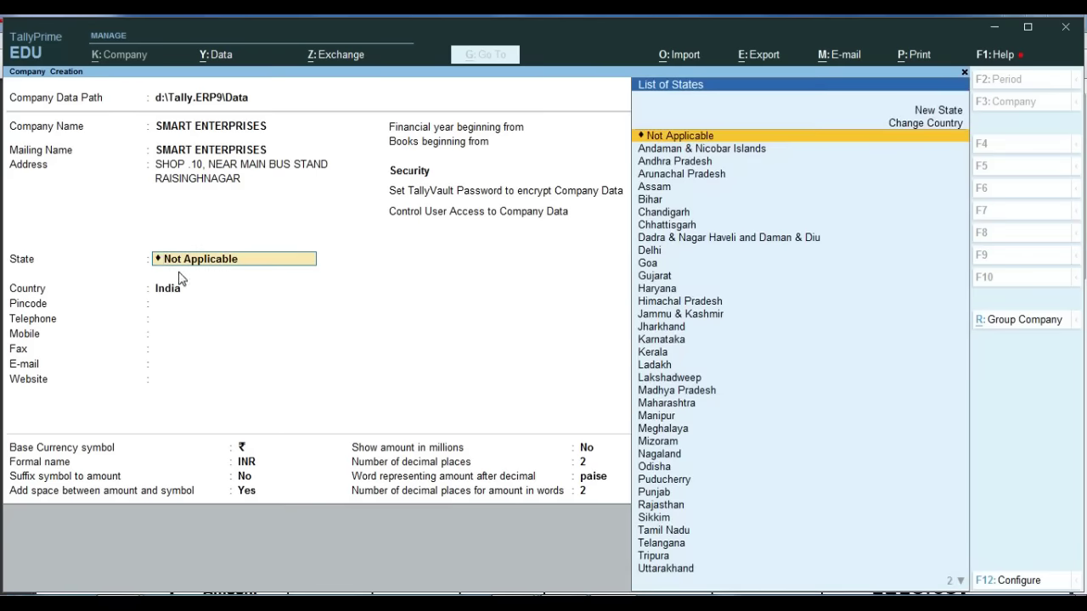
# Set the state to Rajasthan, enter the pincode, and fill in the mobile number
pyautogui.write('R')
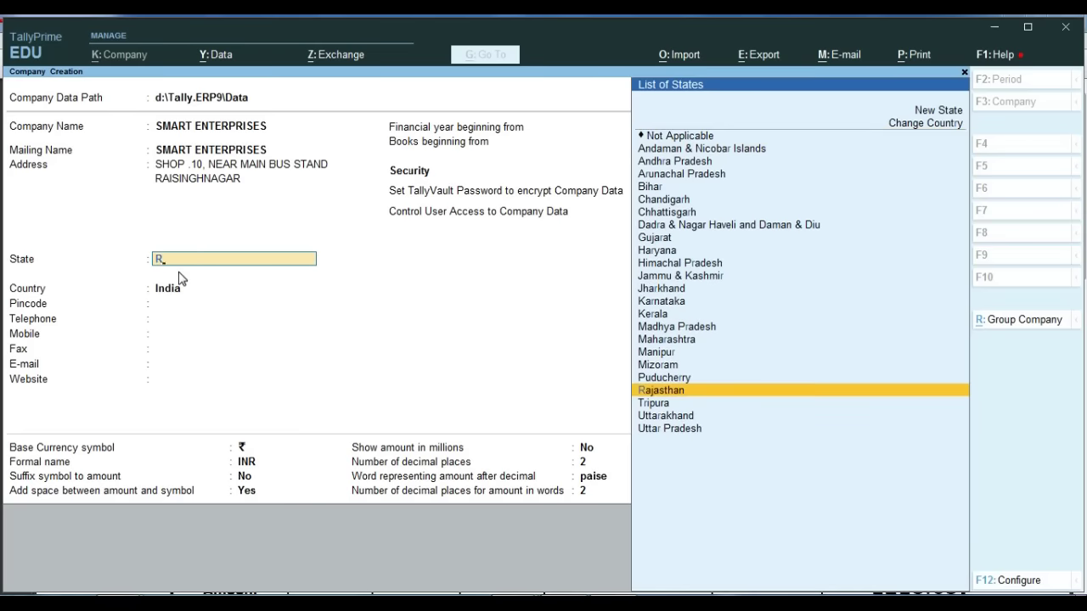
pyautogui.press('Return')
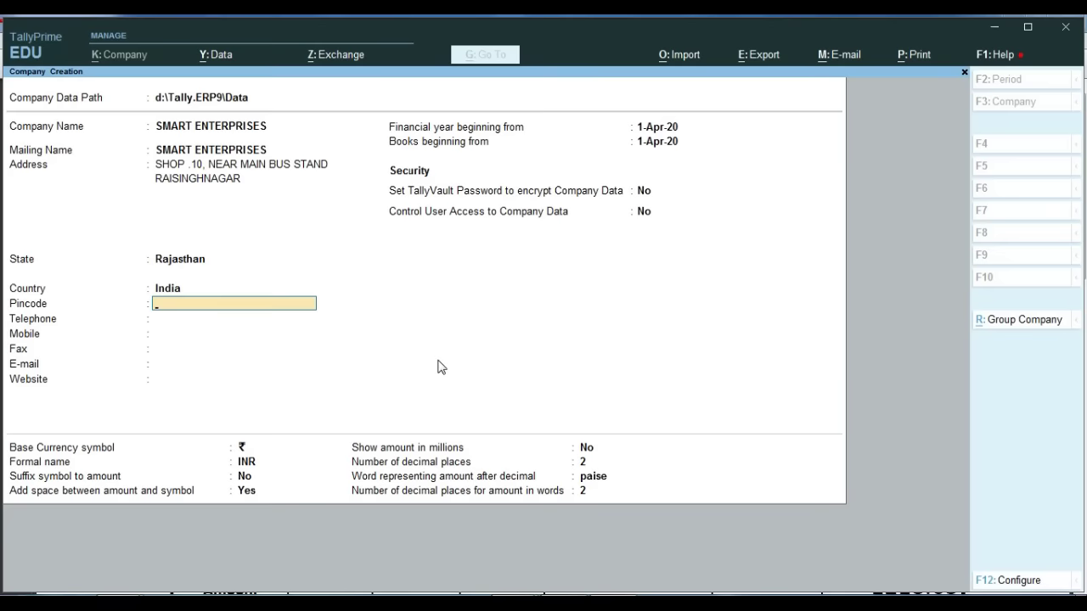
pyautogui.write('335051')
pyautogui.press('Return')
pyautogui.press('Return')
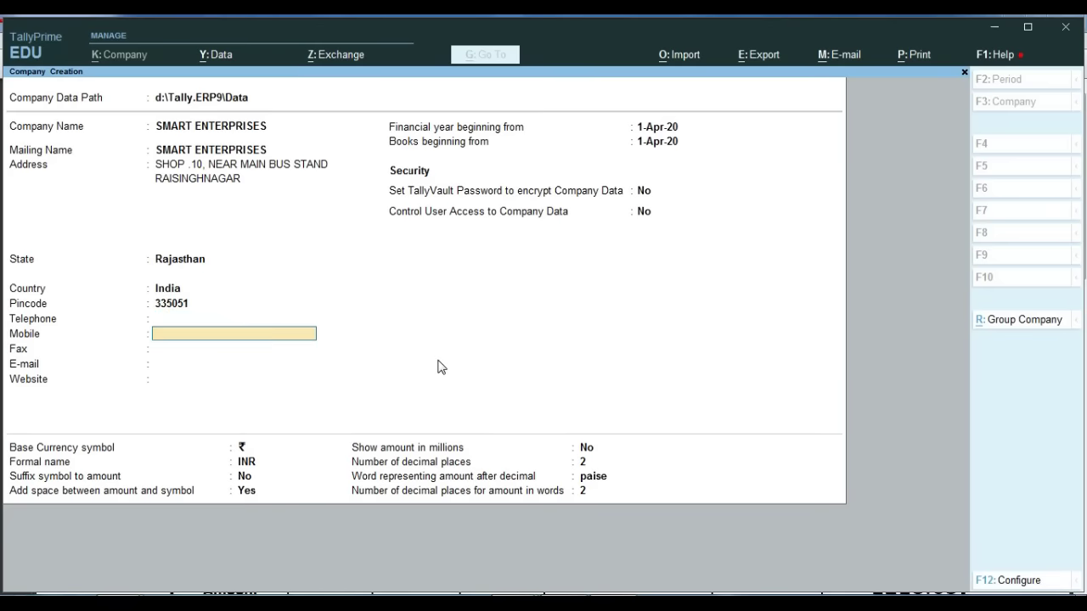
# Confirm the mobile number, leave Fax empty, and bring up the company configuration options
pyautogui.press('Return')
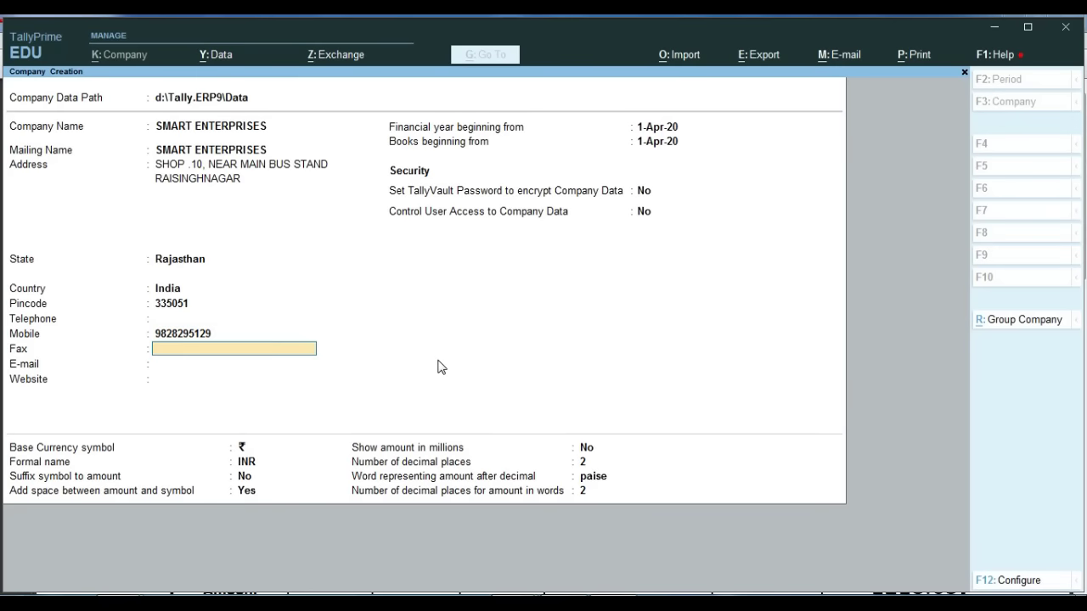
pyautogui.press('Return')
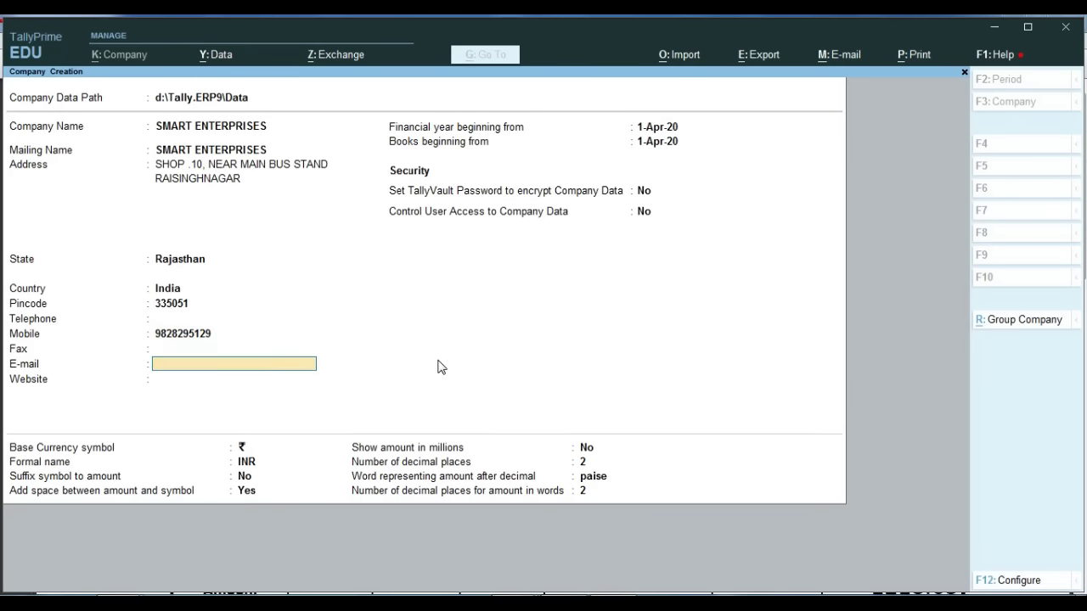
pyautogui.press('Return')
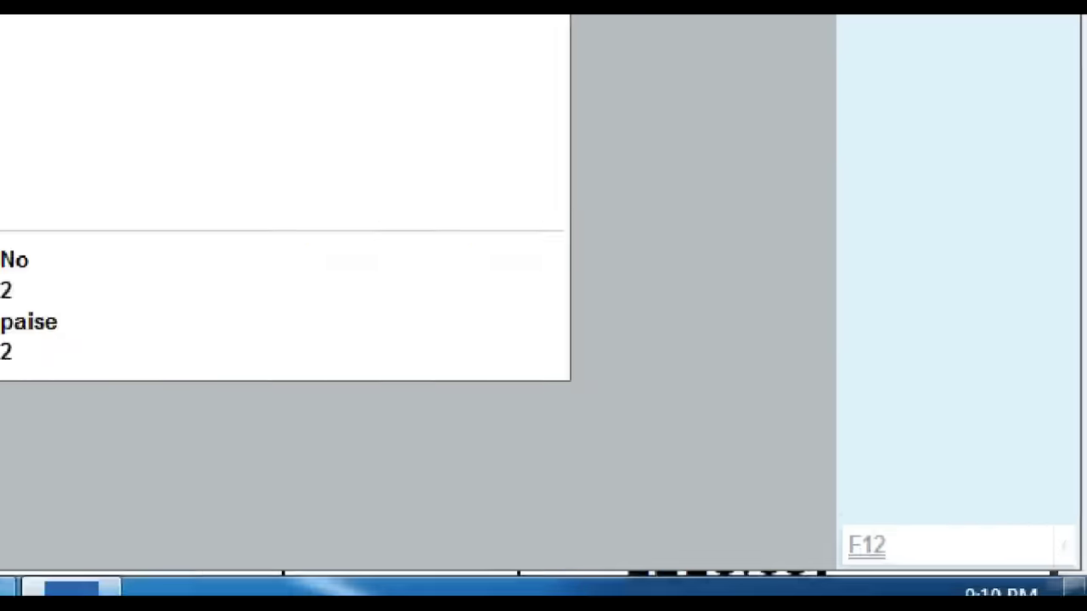
pyautogui.moveTo(688, 468)
pyautogui.mouseDown()
pyautogui.moveTo(997, 576)
pyautogui.moveTo(1082, 566)
pyautogui.mouseUp()
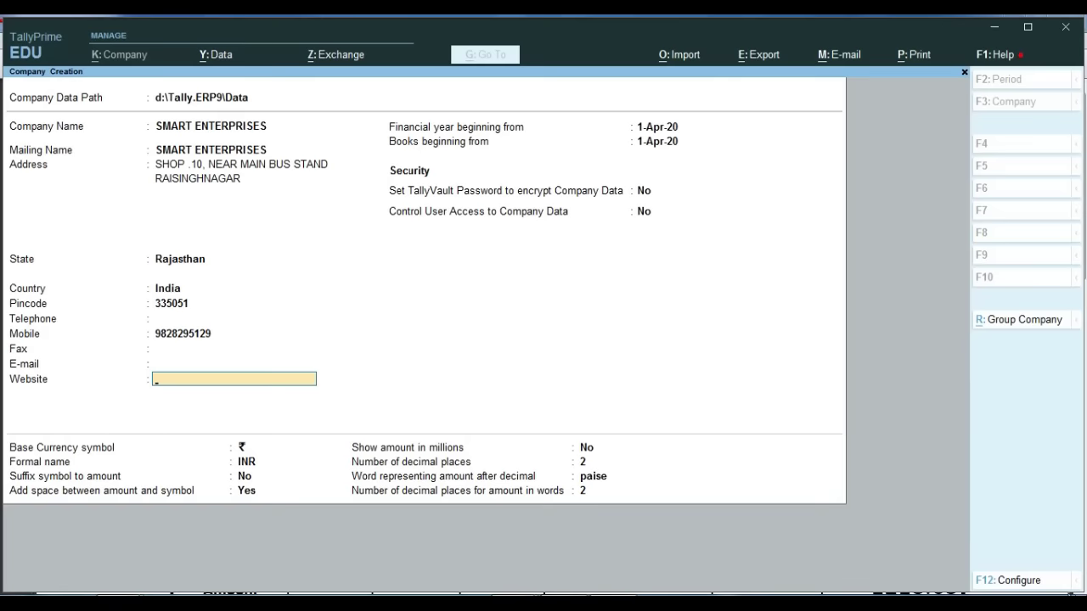
pyautogui.press('F12')
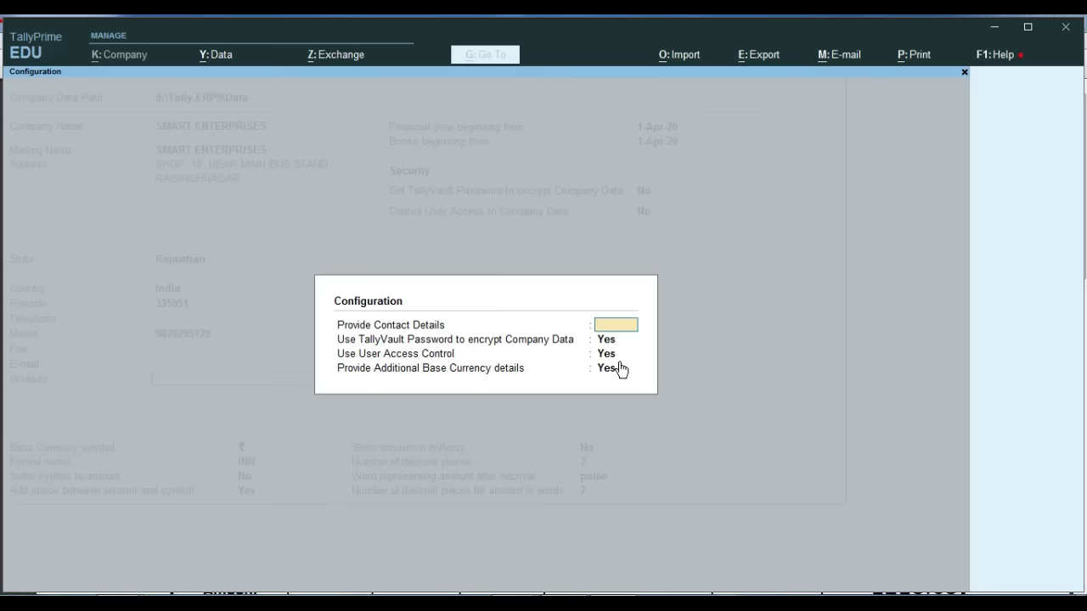
# Close configuration and return to the form's financial year field, beginning 1-Apr-20
pyautogui.press('Escape')
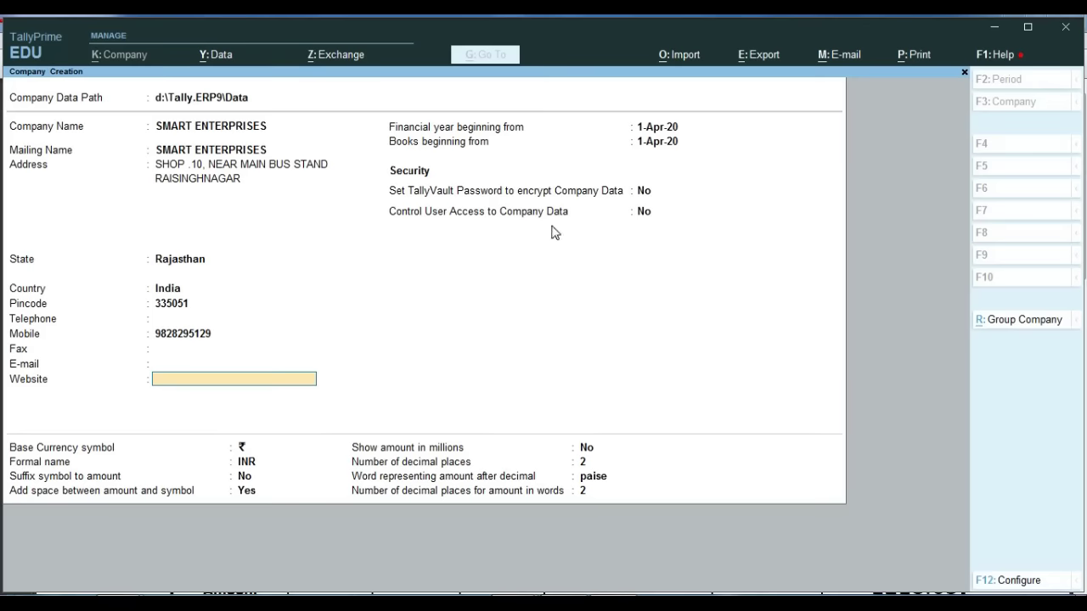
pyautogui.press('Return')
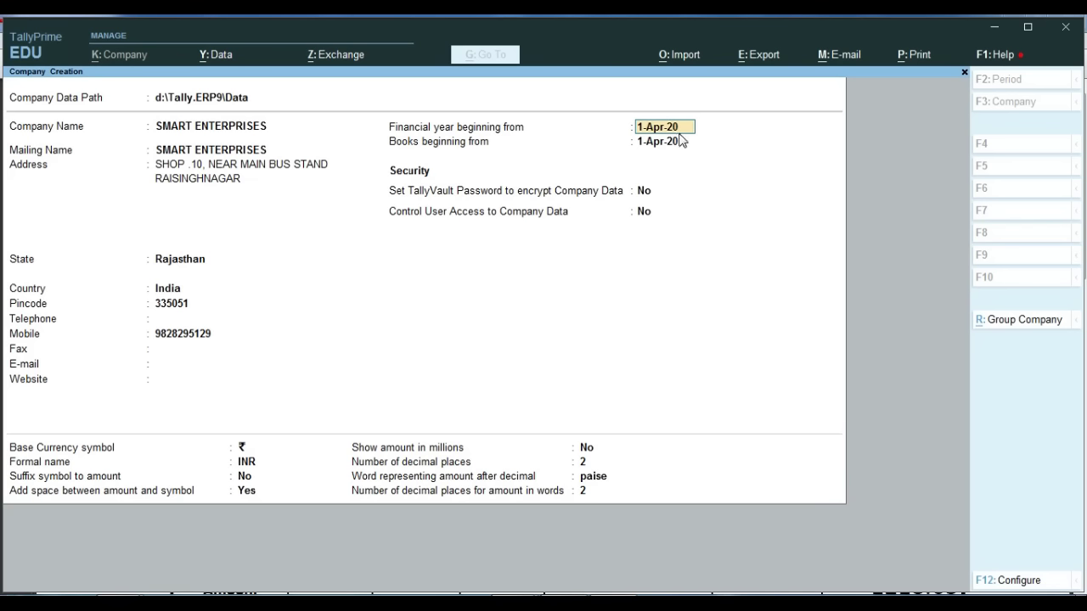
pyautogui.press('ctrl')
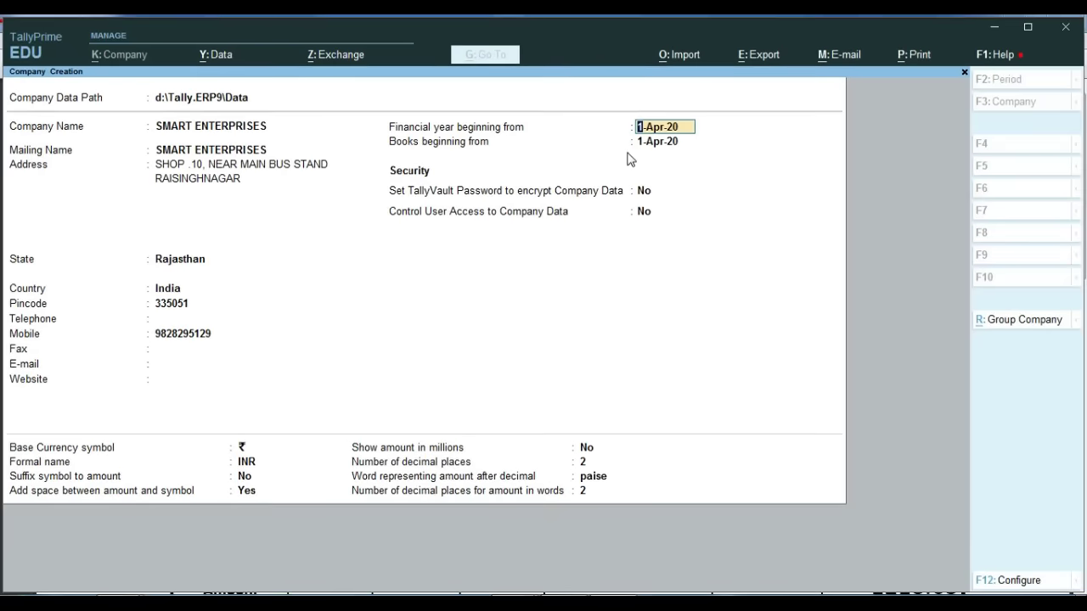
pyautogui.press('Return')
pyautogui.press('Return')
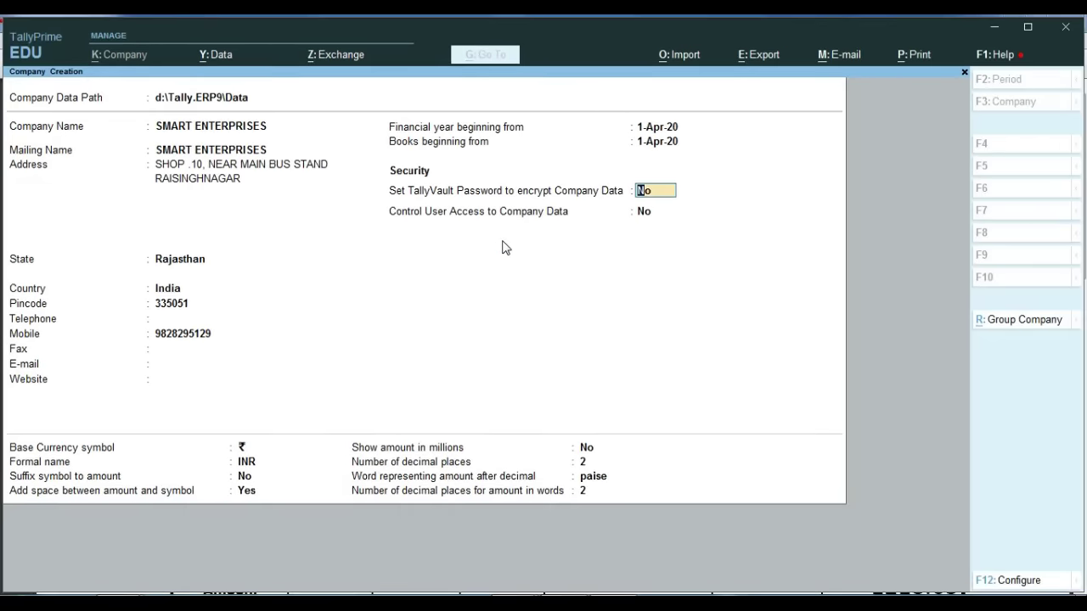
pyautogui.press('Return')
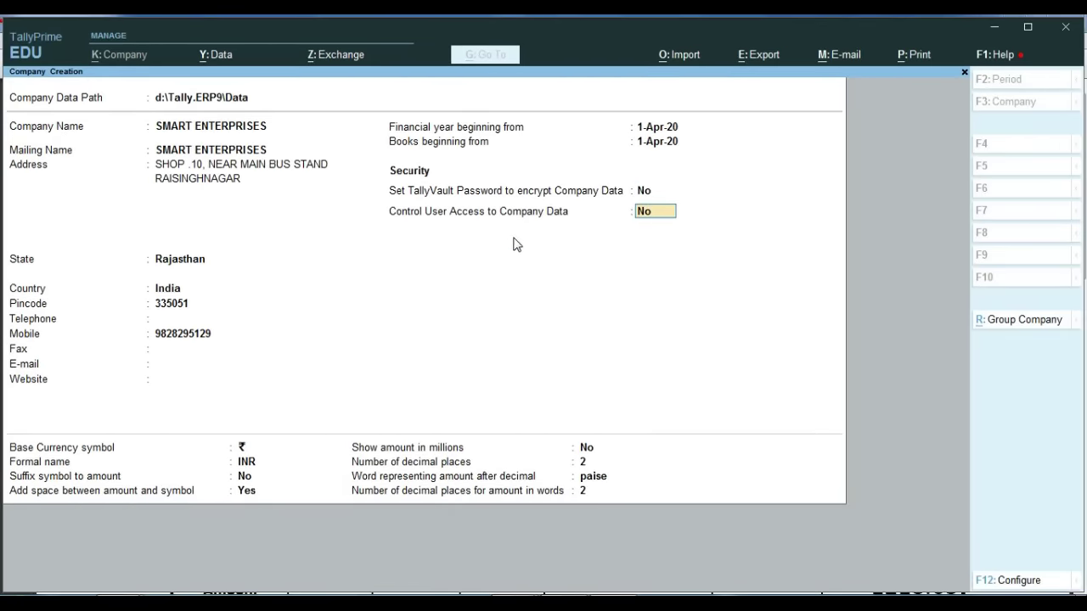
pyautogui.press('Up')
pyautogui.press('Up')
pyautogui.press('Up')
pyautogui.click(643, 212)
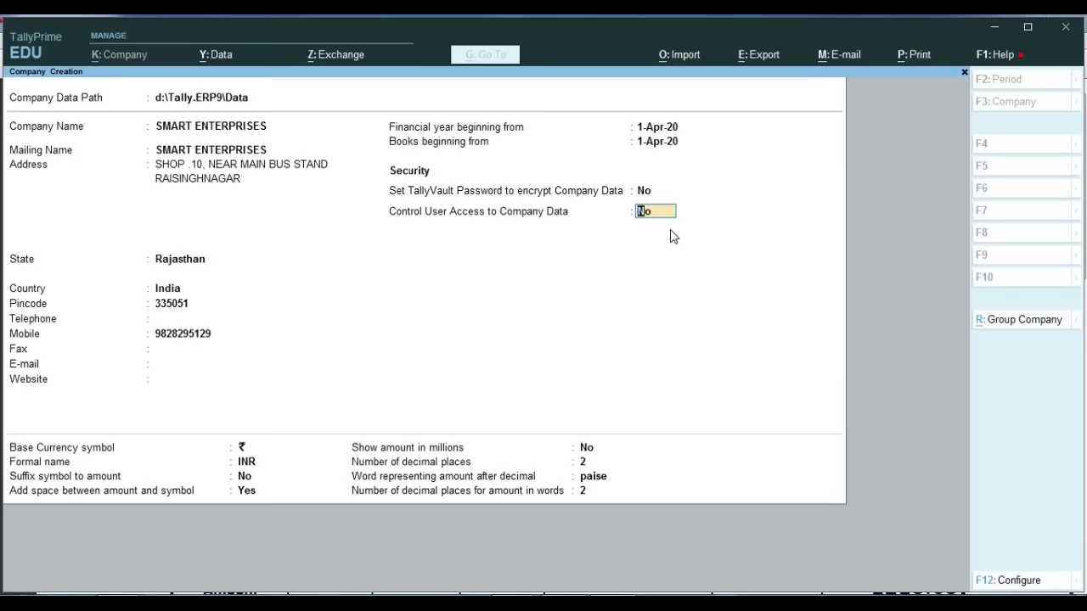
# Turn on Control User Access and set the administrator username and password
pyautogui.write('y')
pyautogui.press('Return')
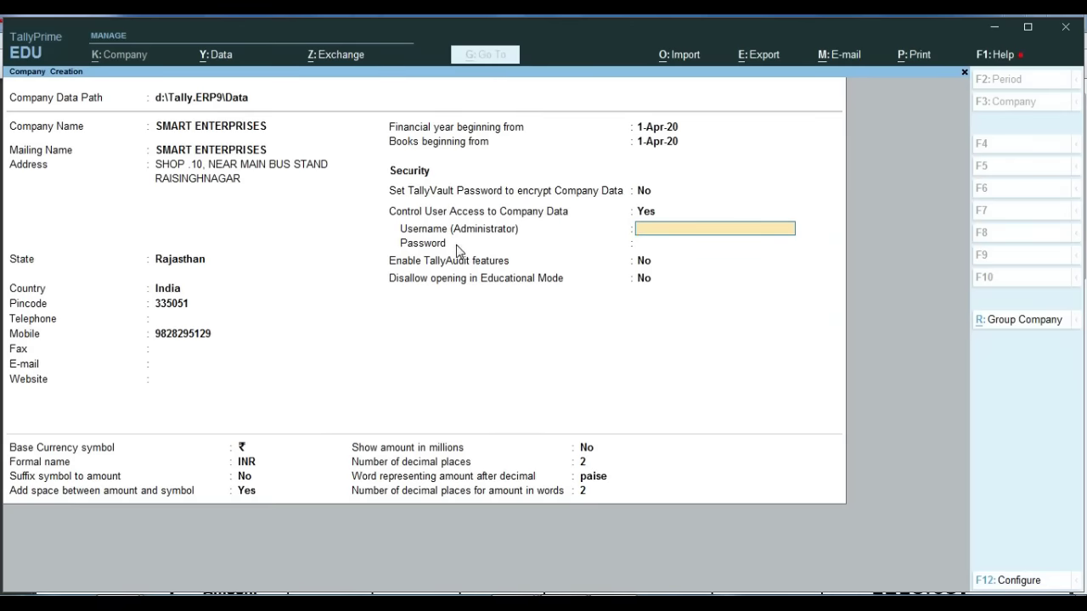
pyautogui.write('1')
pyautogui.press('Return')
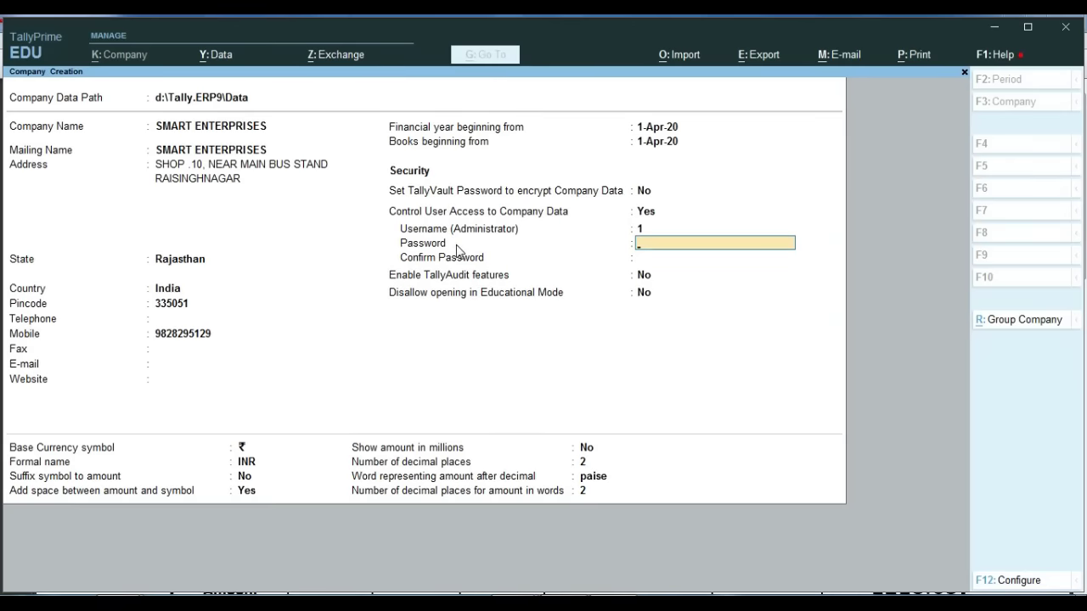
pyautogui.write('1')
pyautogui.press('Return')
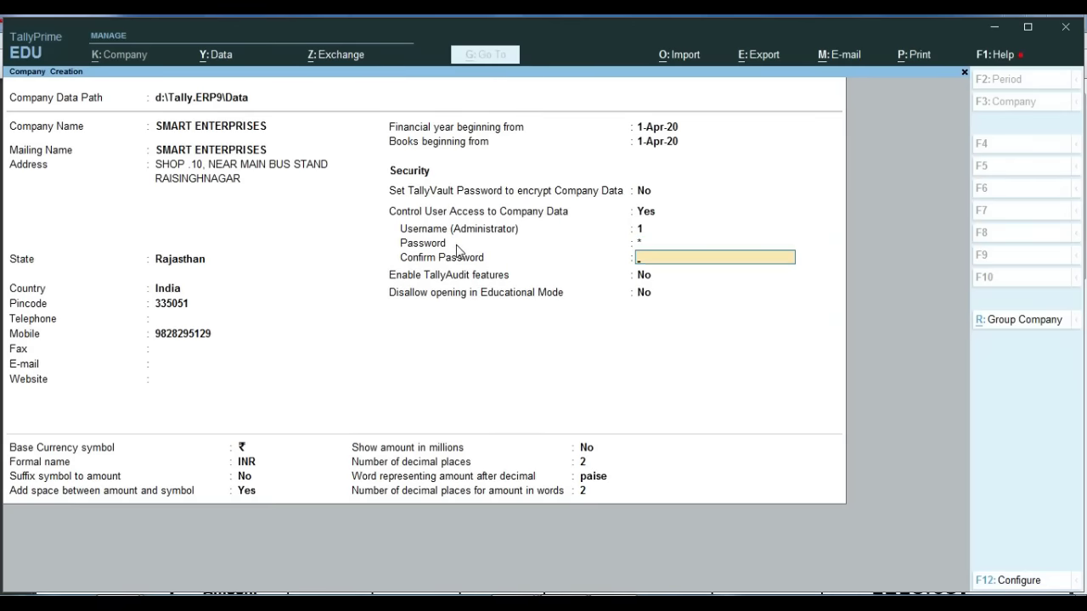
pyautogui.press('Return')
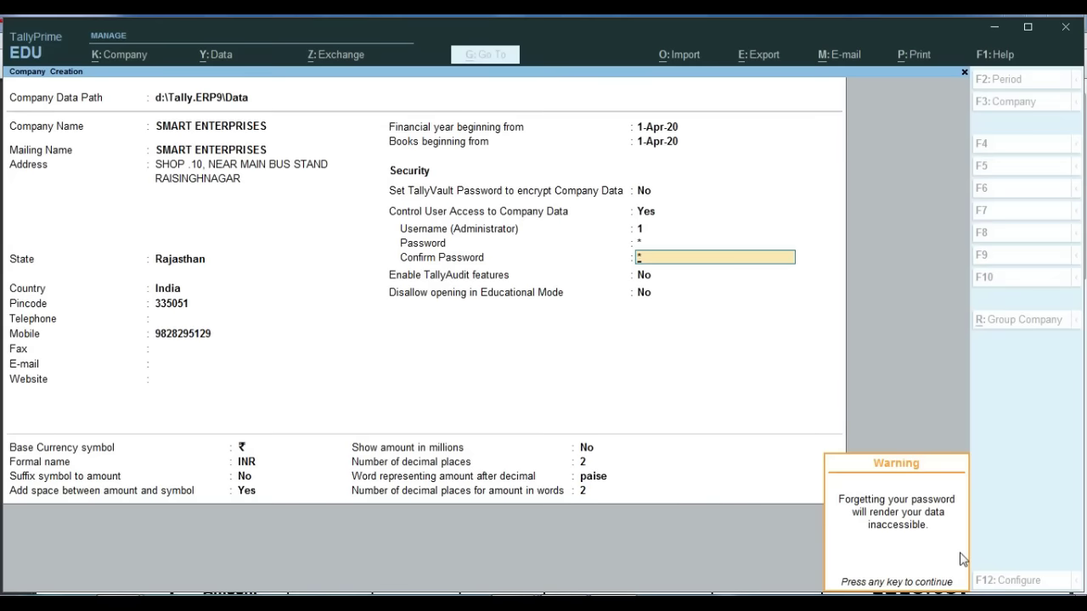
# Dismiss the password warning and keep TallyAudit off to reach Base Currency
pyautogui.press('Return')
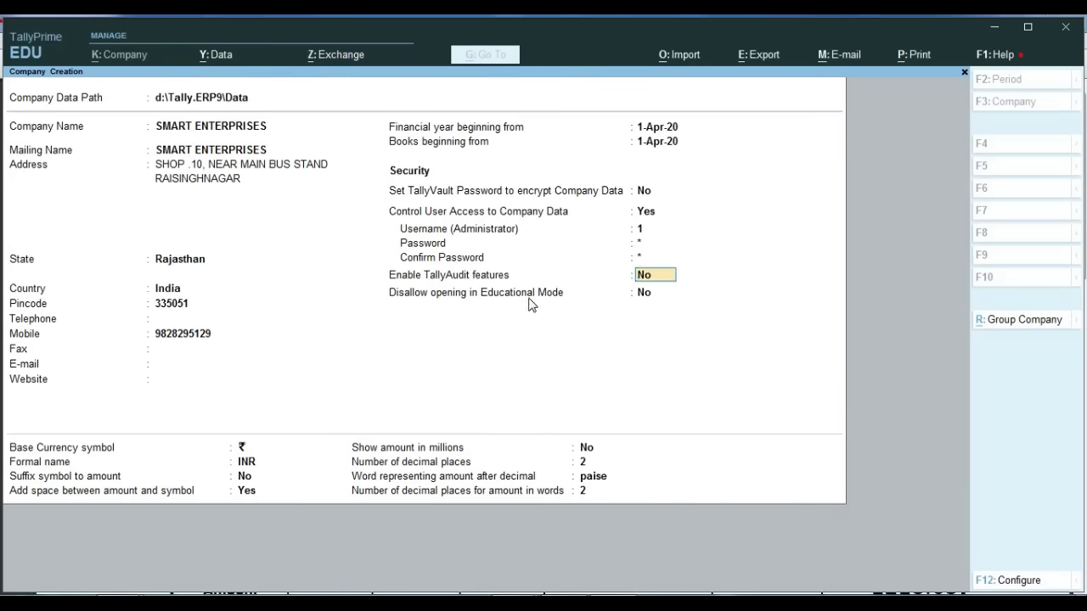
pyautogui.press('Return')
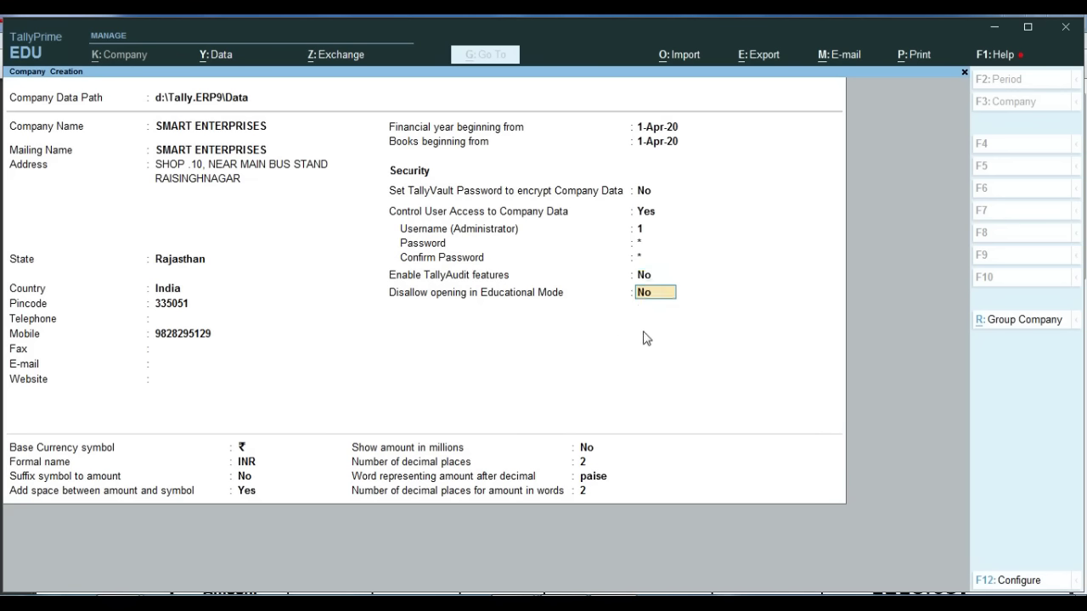
pyautogui.press('Return')
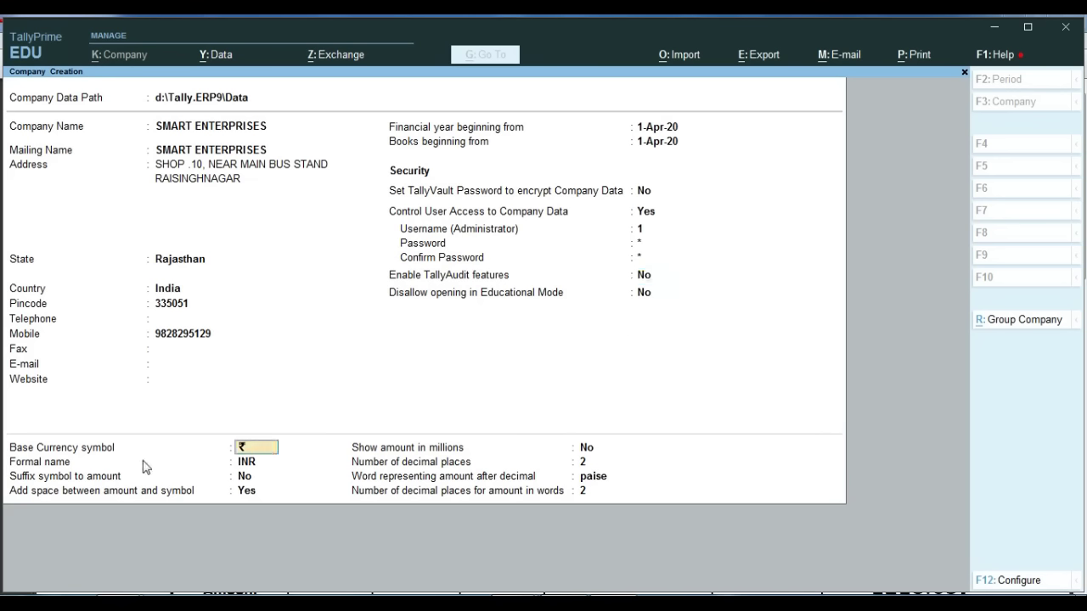
# Review the base currency details: symbol ₹ with formal name INR
pyautogui.press('ctrl')
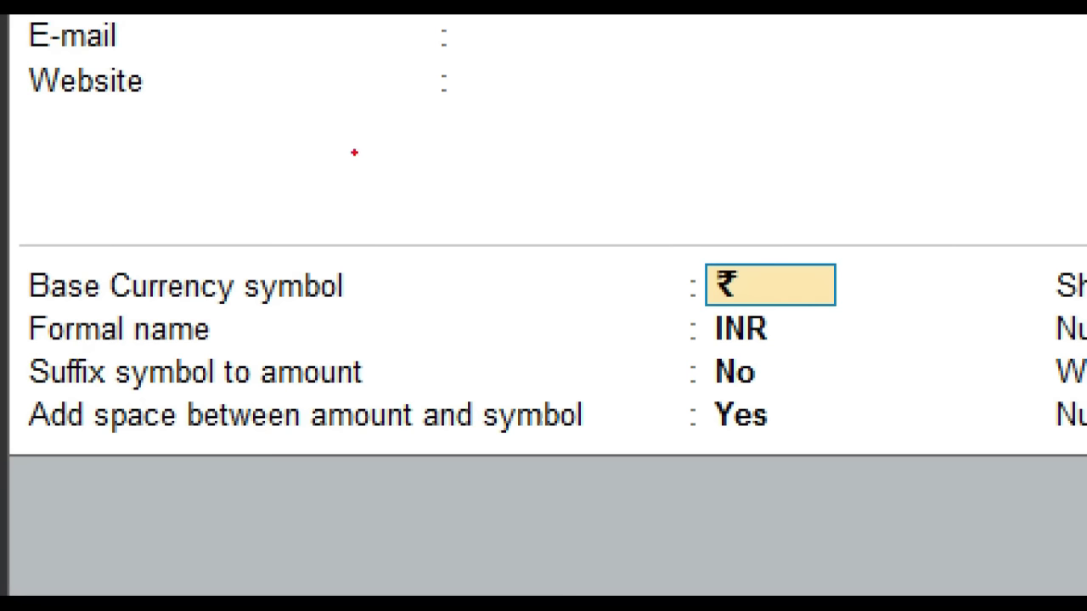
pyautogui.moveTo(354, 188)
pyautogui.mouseDown()
pyautogui.moveTo(384, 151)
pyautogui.moveTo(389, 188)
pyautogui.mouseUp()
pyautogui.moveTo(427, 150)
pyautogui.mouseDown()
pyautogui.moveTo(440, 191)
pyautogui.moveTo(406, 195)
pyautogui.mouseUp()
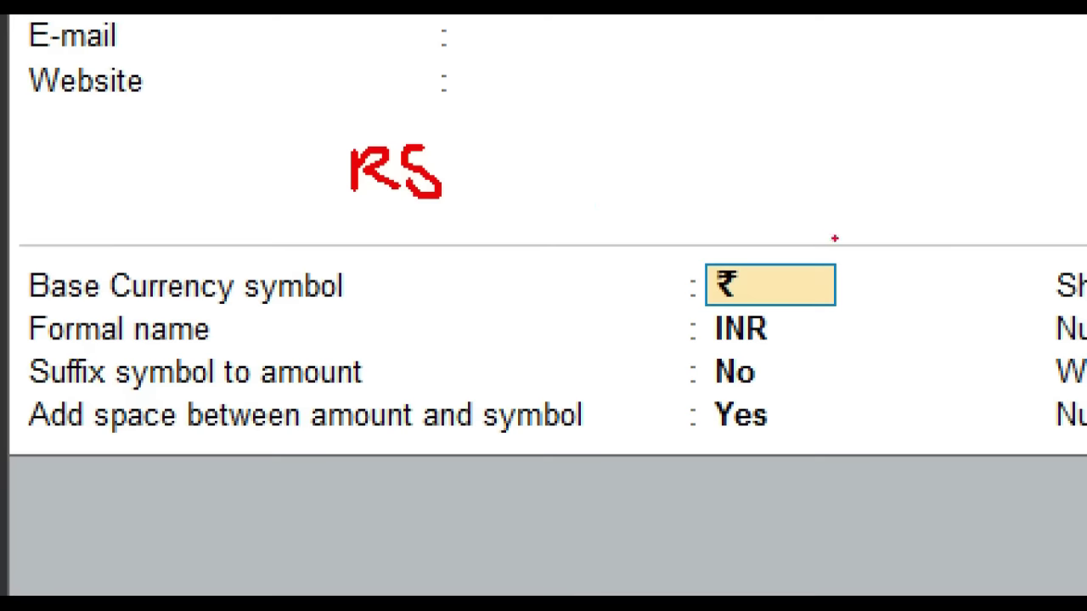
pyautogui.moveTo(622, 242)
pyautogui.mouseDown()
pyautogui.moveTo(717, 304)
pyautogui.moveTo(809, 310)
pyautogui.mouseUp()
pyautogui.click(466, 146)
pyautogui.click(466, 193)
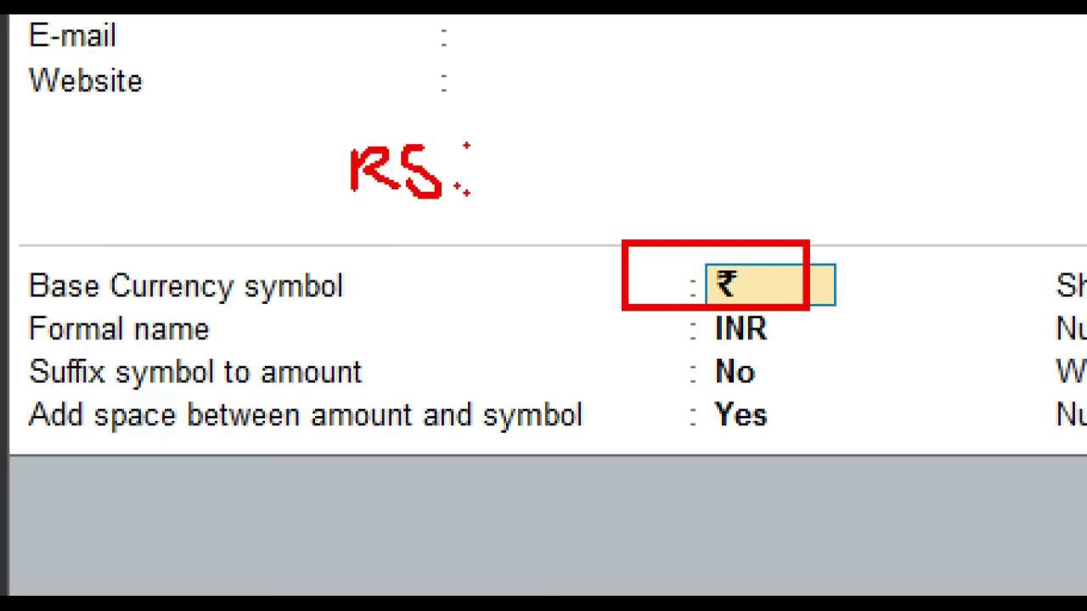
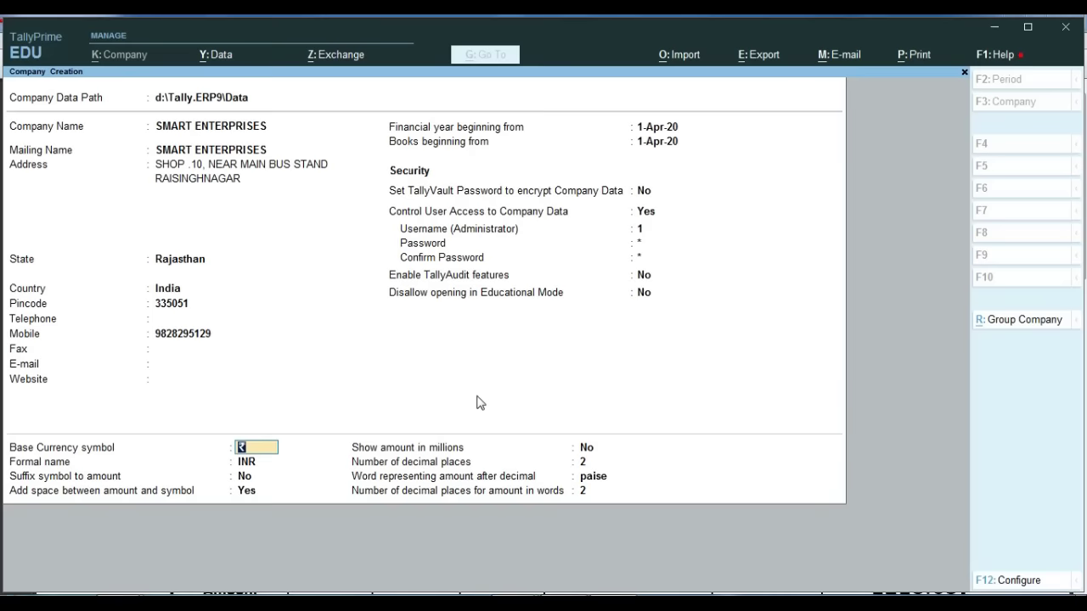
# Accept the default currency settings, save SMART ENTERPRISES, and log in with the username and password
pyautogui.press('Return')
pyautogui.press('Return')
pyautogui.press('Return')
pyautogui.press('Return')
pyautogui.press('Return')
pyautogui.press('Return')
pyautogui.press('Return')
pyautogui.press('Return')
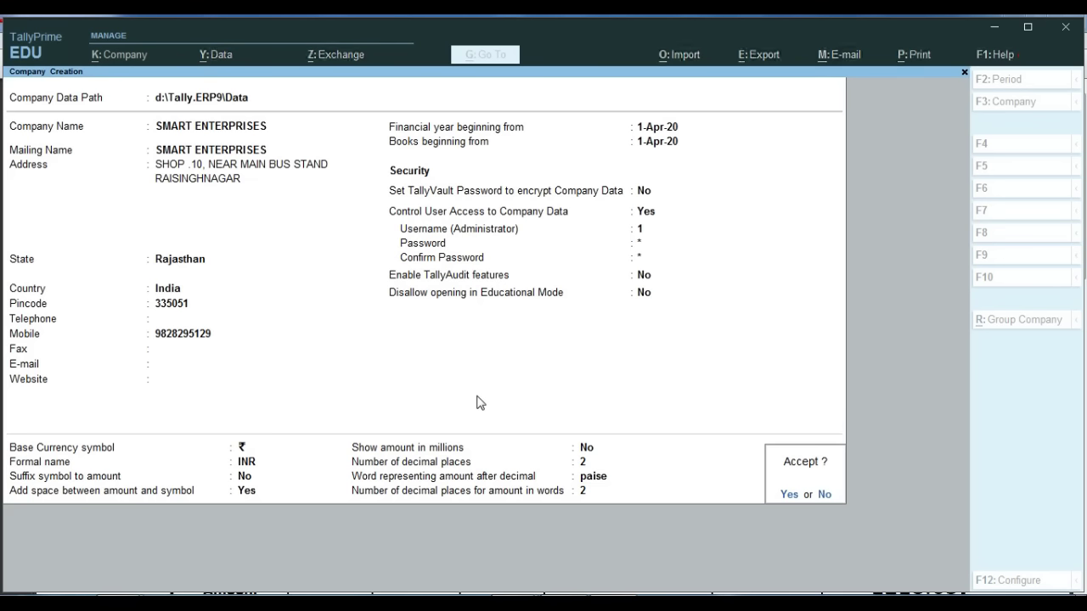
pyautogui.press('Return')
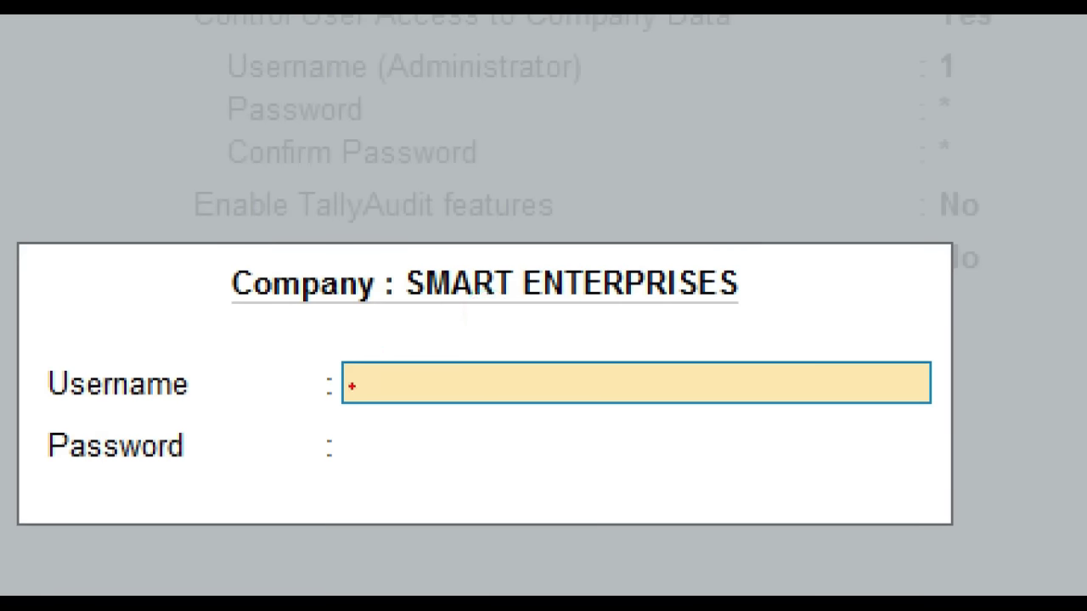
pyautogui.write('1')
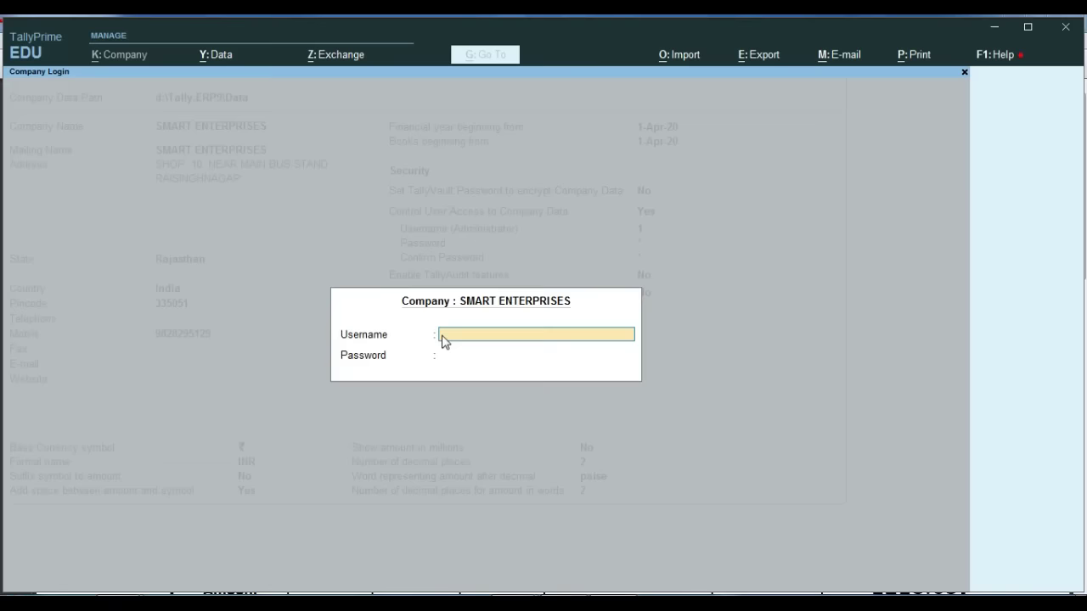
pyautogui.press('Return')
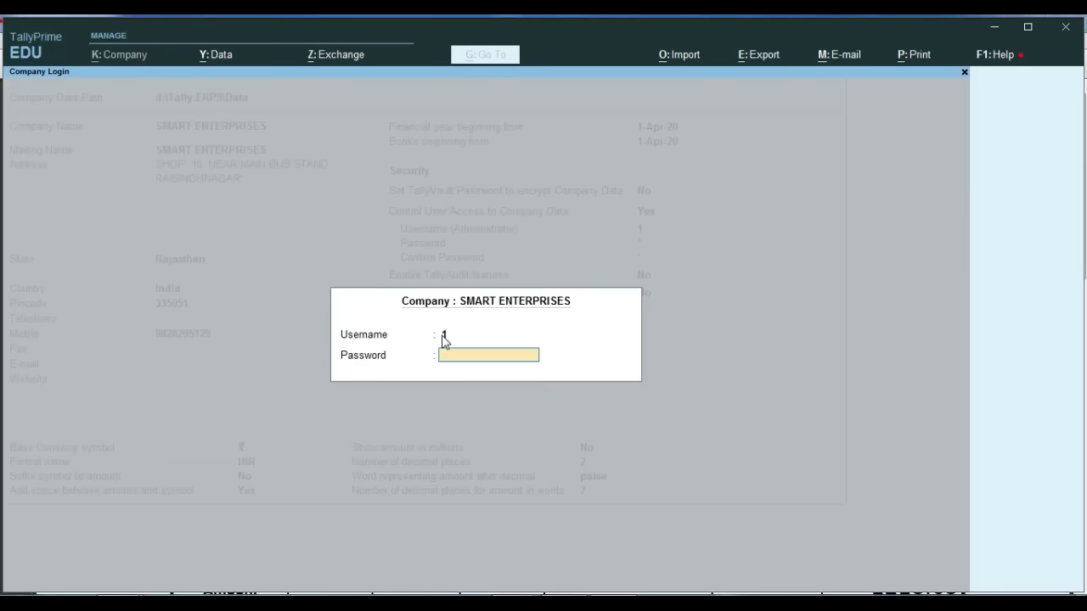
pyautogui.press('Return')
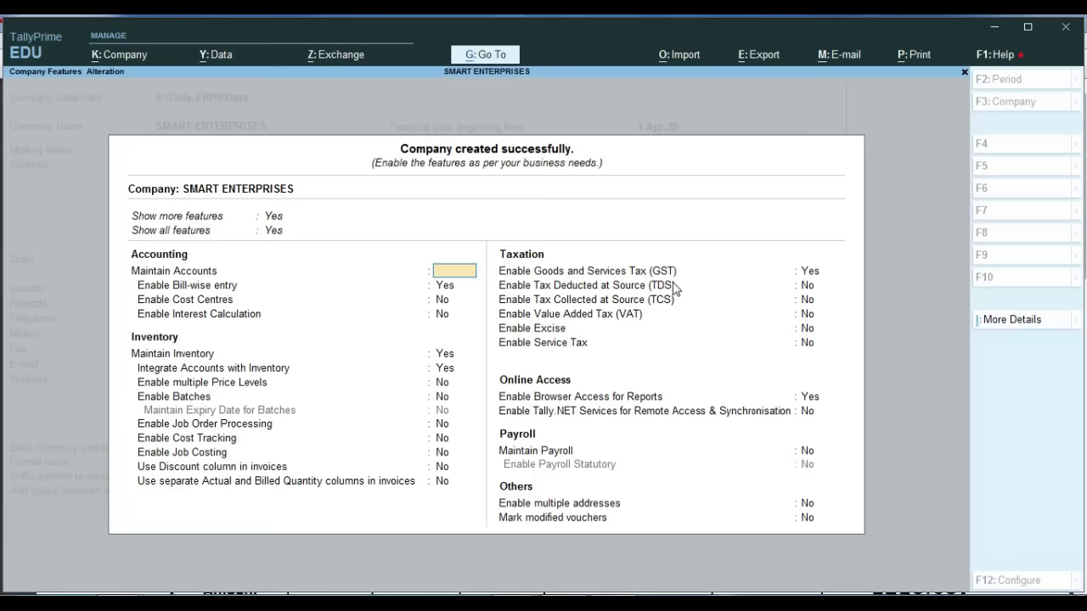
# Reopen Company Features through K: Company and keep Enable GST at Yes to reach GST Details
pyautogui.press('Escape')
pyautogui.press('y')
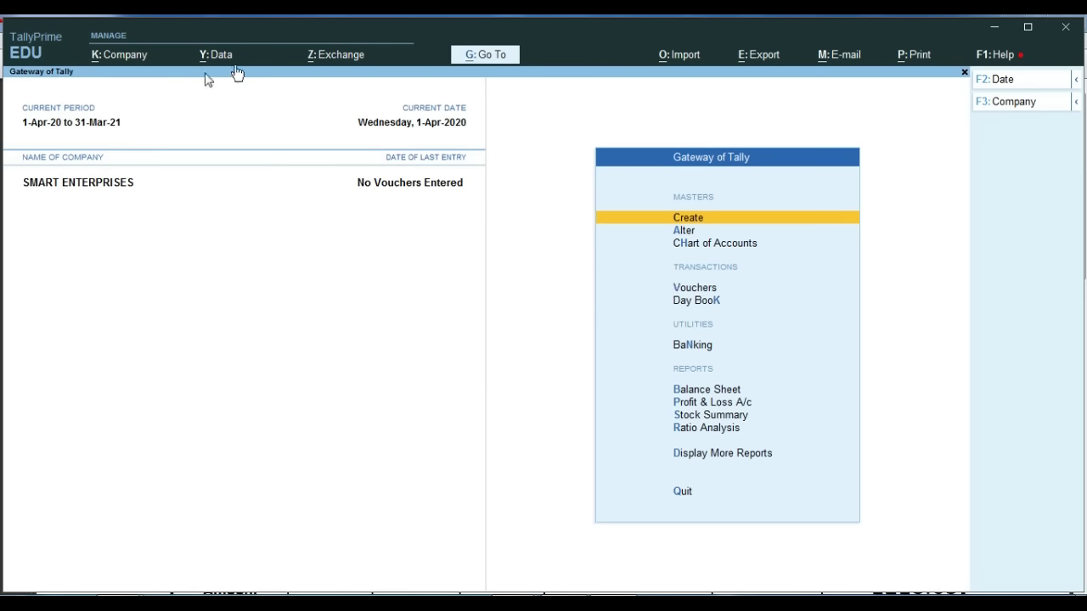
pyautogui.press('ctrl')
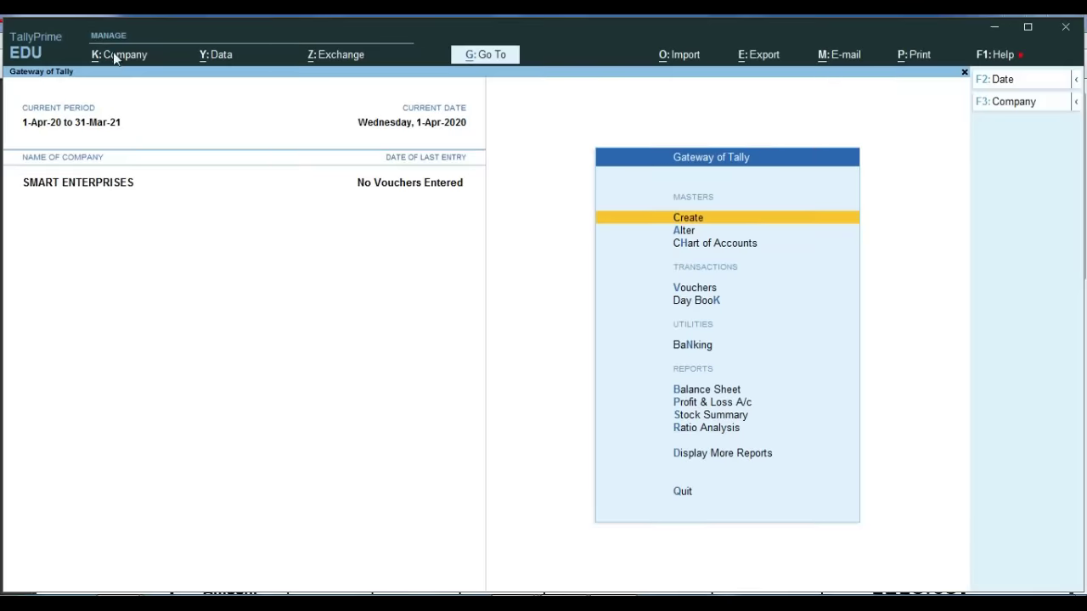
pyautogui.click(204, 93)
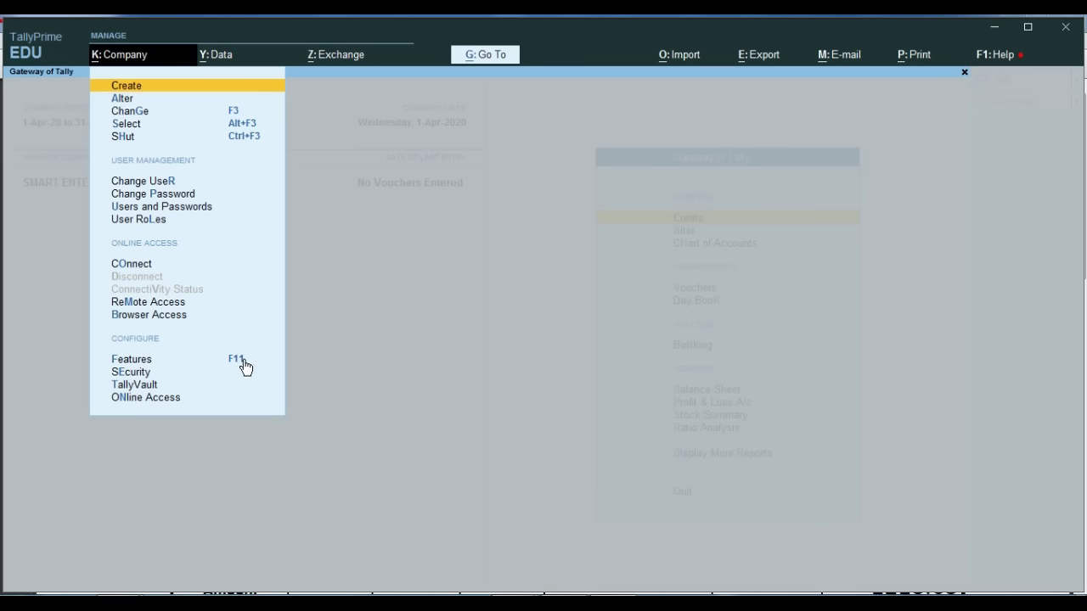
pyautogui.click(245, 366)
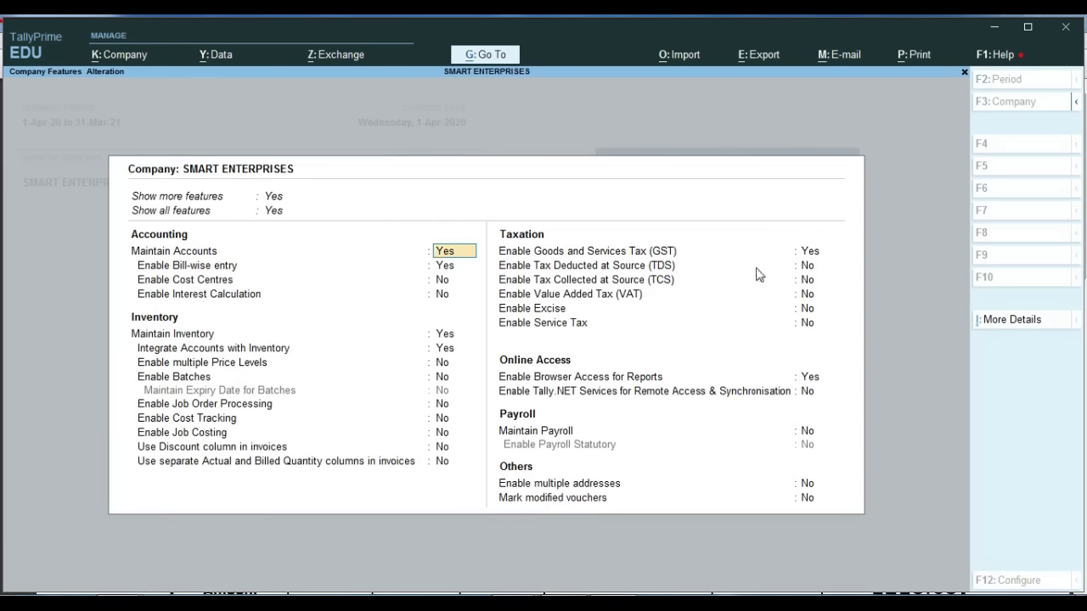
pyautogui.click(812, 251)
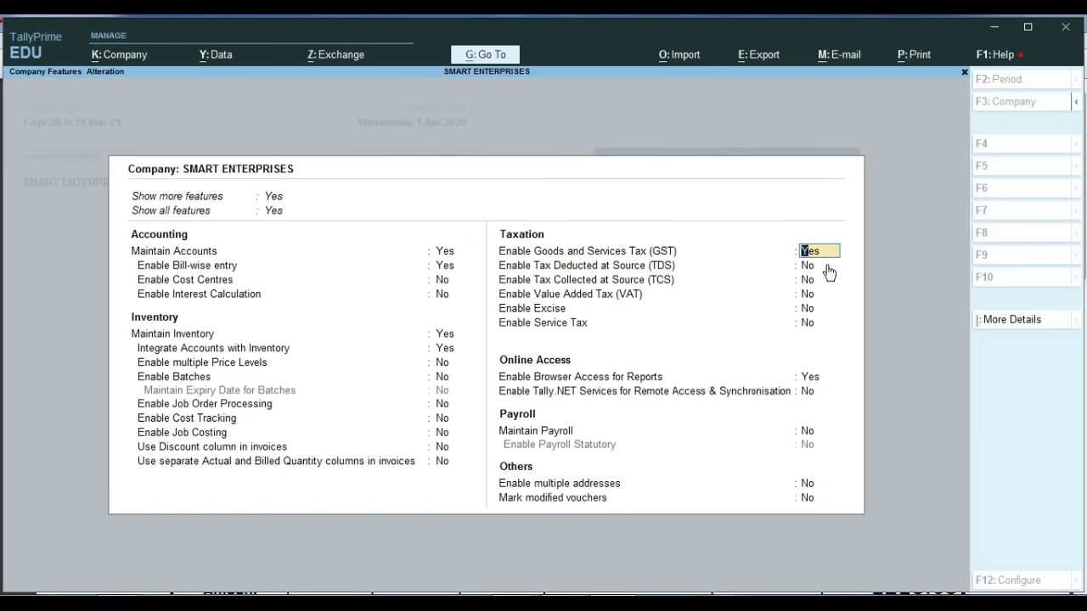
pyautogui.press('Return')
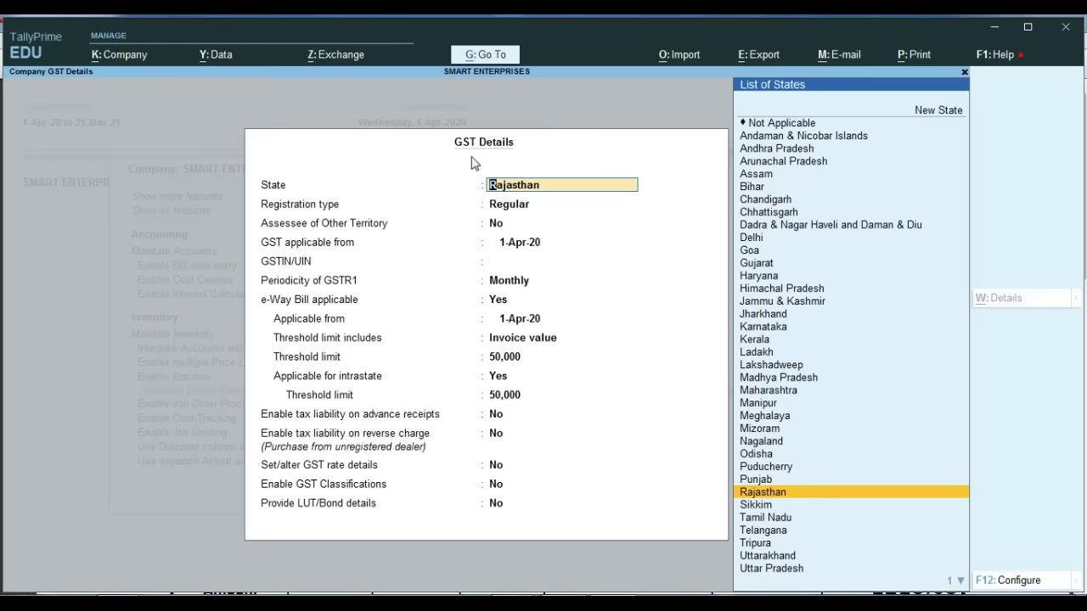
# Accept GST Details with State Rajasthan, Regular registration, blank GSTIN and Monthly GSTR1 periodicity
pyautogui.press('Return')
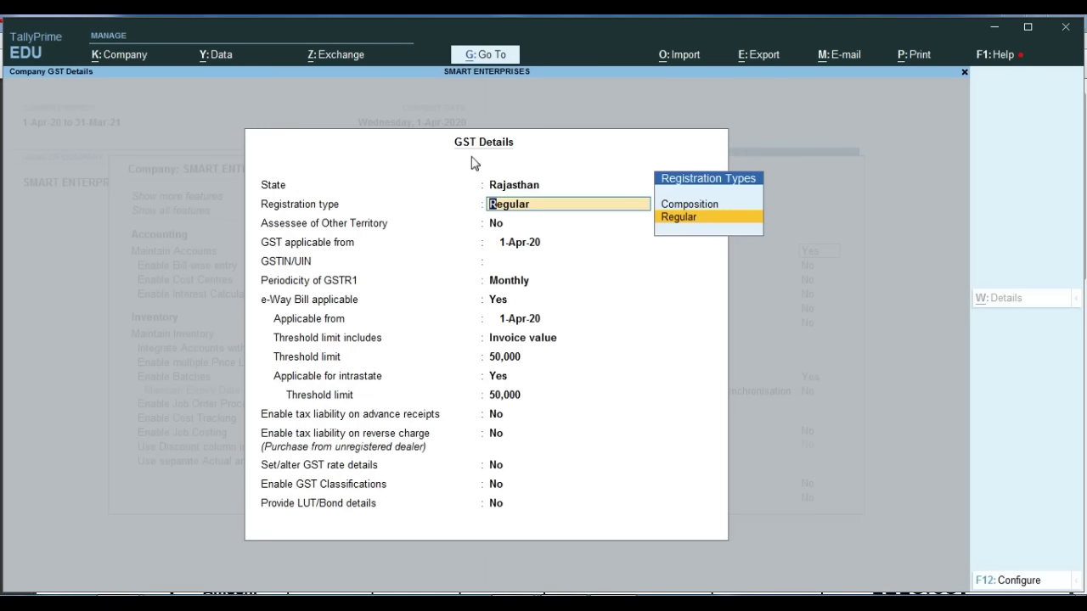
pyautogui.press('ctrl')
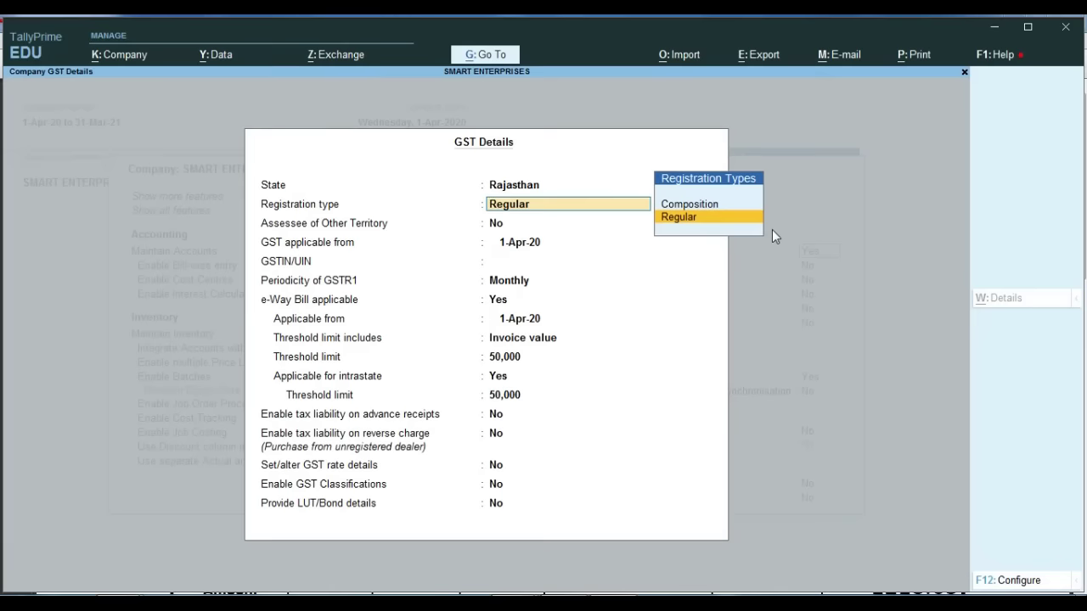
pyautogui.press('Return')
pyautogui.press('Return')
pyautogui.press('Return')
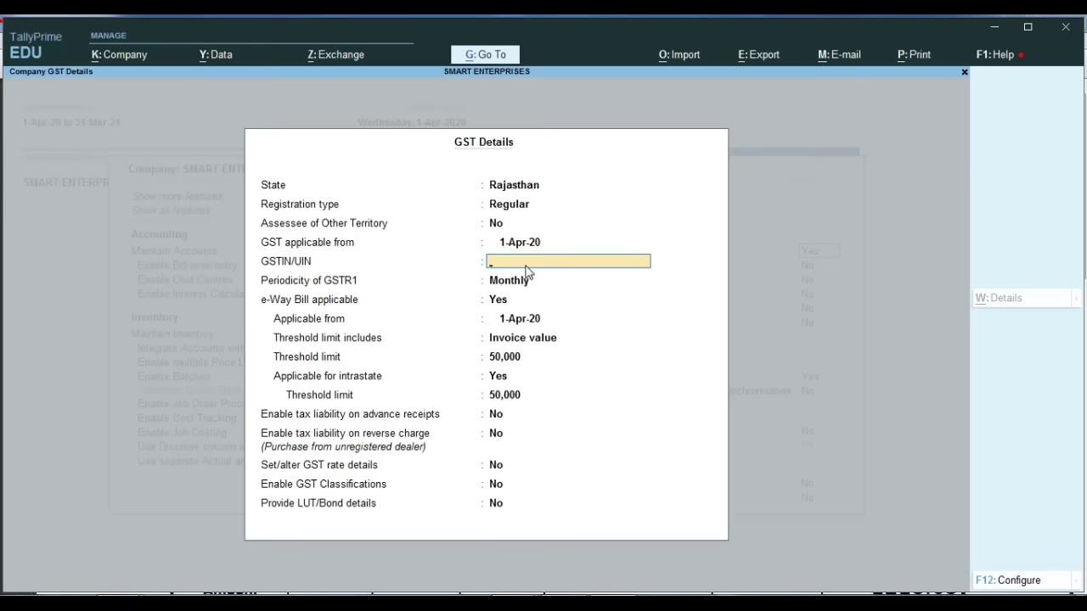
pyautogui.press('Return')
pyautogui.press('Return')
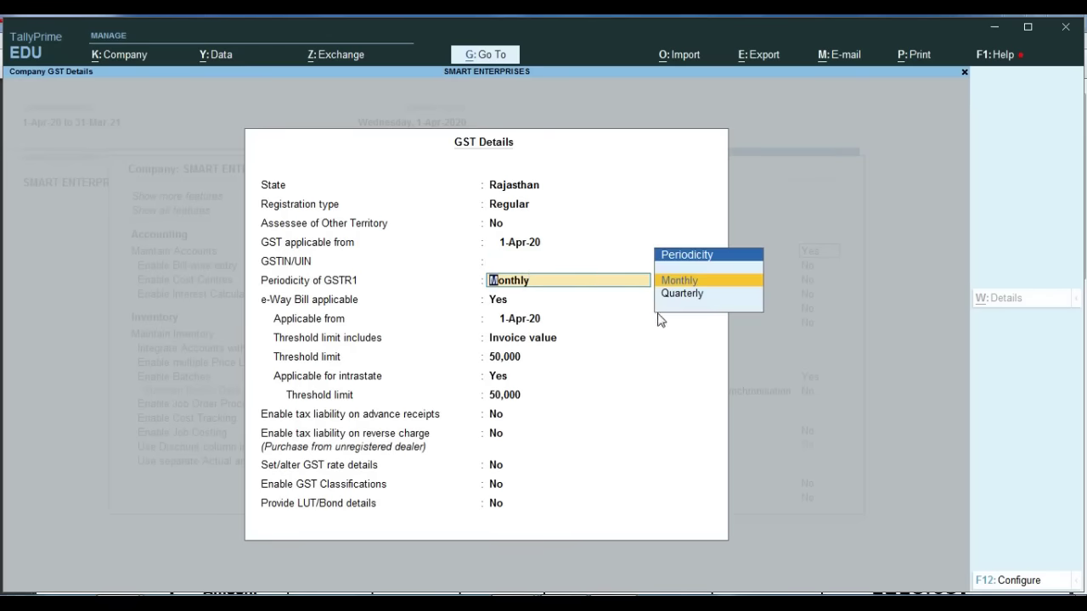
pyautogui.press('Return')
pyautogui.press('Return')
pyautogui.press('Return')
pyautogui.press('Return')
pyautogui.press('Return')
pyautogui.press('Return')
pyautogui.press('Return')
pyautogui.press('Return')
pyautogui.press('Return')
pyautogui.press('Return')
pyautogui.press('Return')
pyautogui.press('Return')
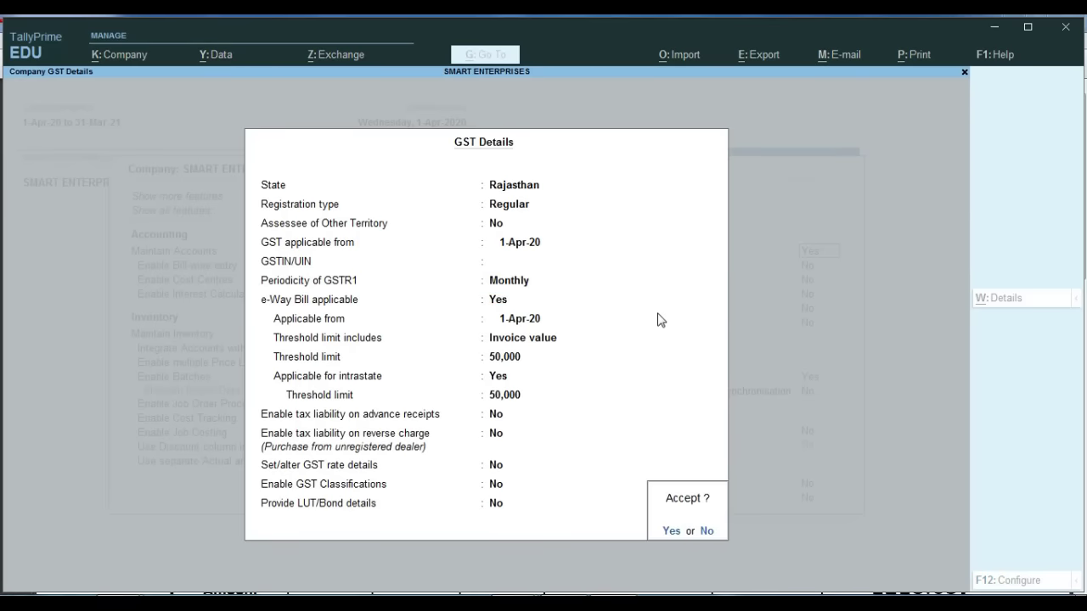
pyautogui.press('Return')
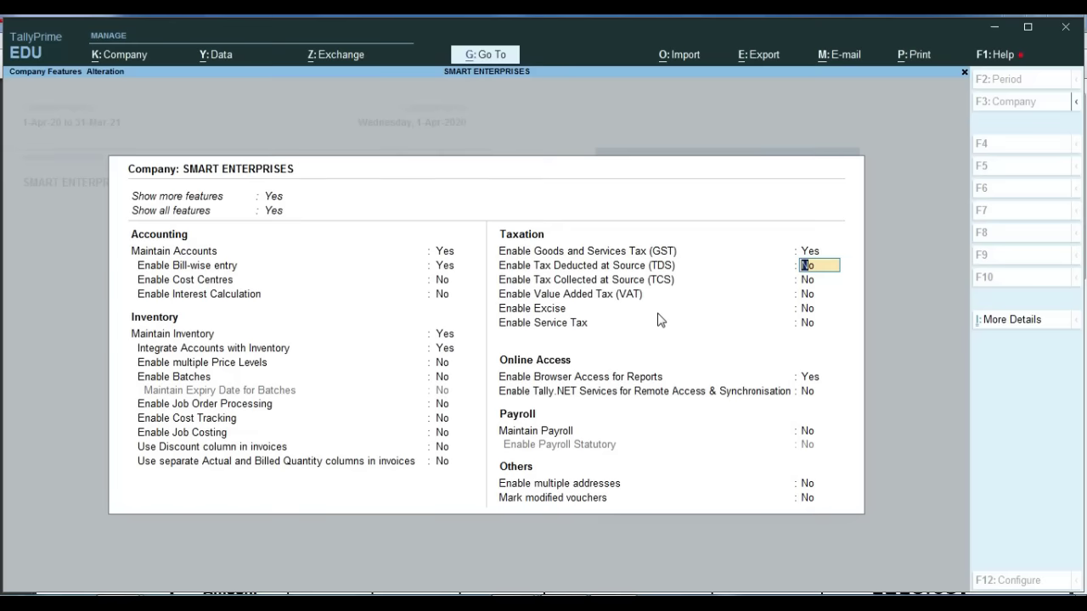
# Save the remaining Company Features settings and return to the Gateway of Tally
pyautogui.press('Return')
pyautogui.press('Return')
pyautogui.press('Return')
pyautogui.press('Return')
pyautogui.press('Return')
pyautogui.press('Return')
pyautogui.press('Return')
pyautogui.press('Return')
pyautogui.press('Return')
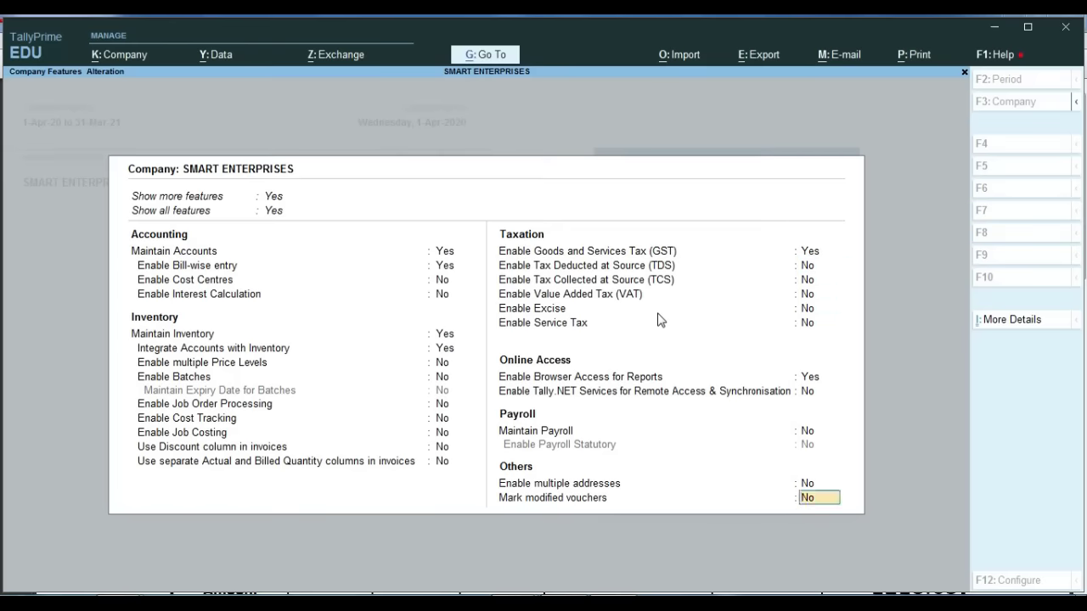
pyautogui.press('Return')
pyautogui.press('Return')
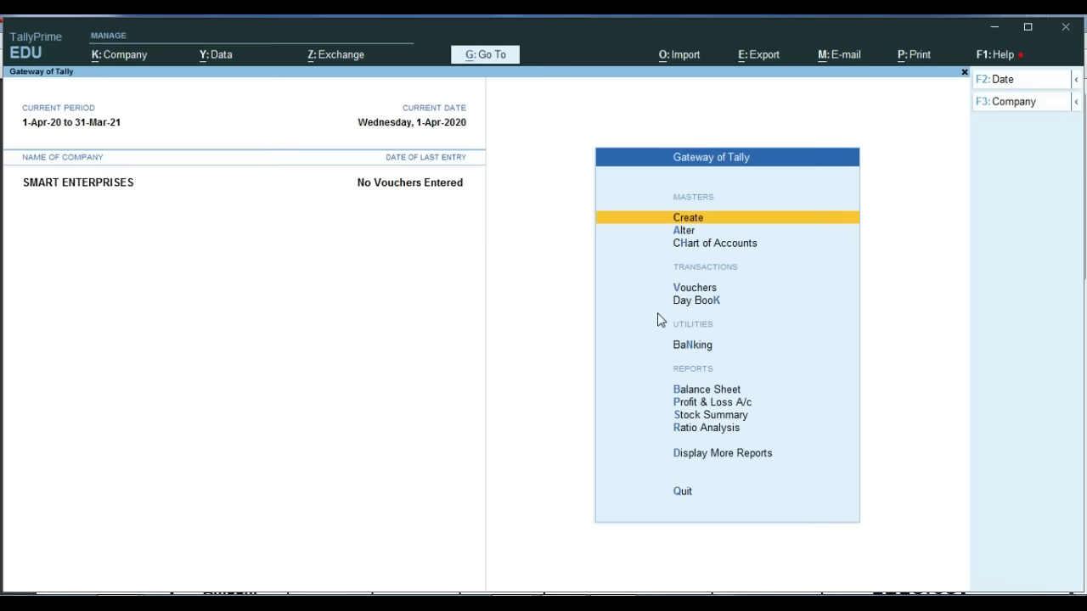
pyautogui.press('Down')
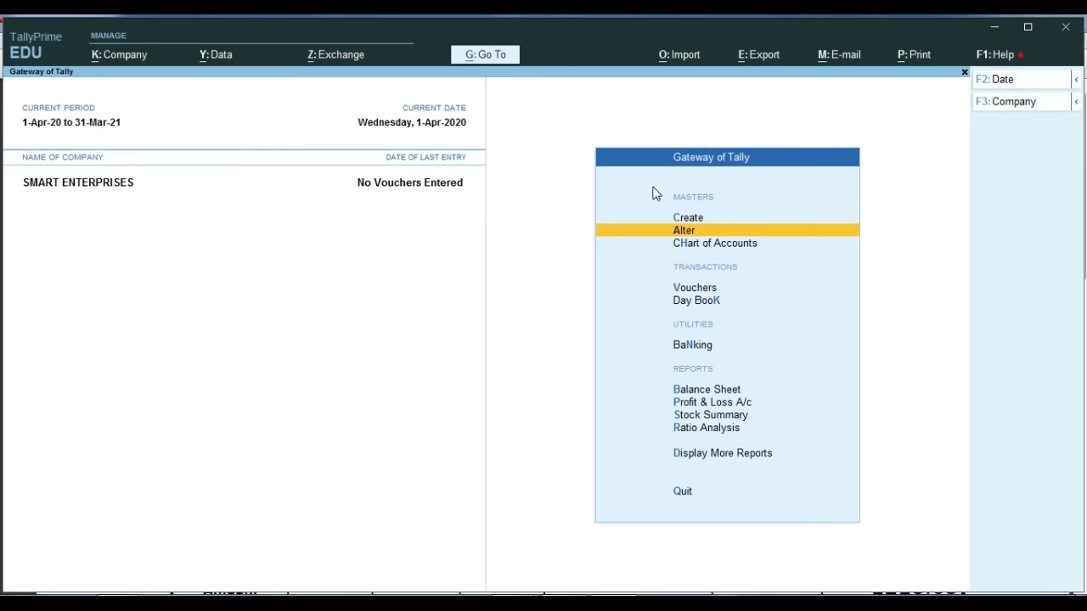
# Open the Purchase voucher type for alteration from Alter > Voucher Type
pyautogui.press('ctrl')
pyautogui.press('Return')
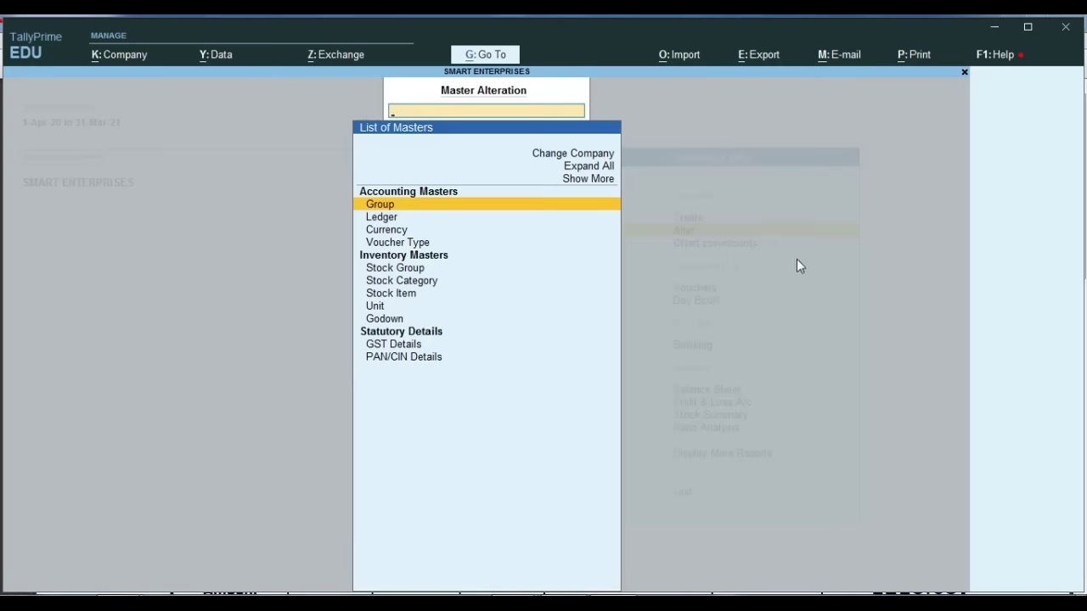
pyautogui.press('Down')
pyautogui.press('Down')
pyautogui.press('Down')
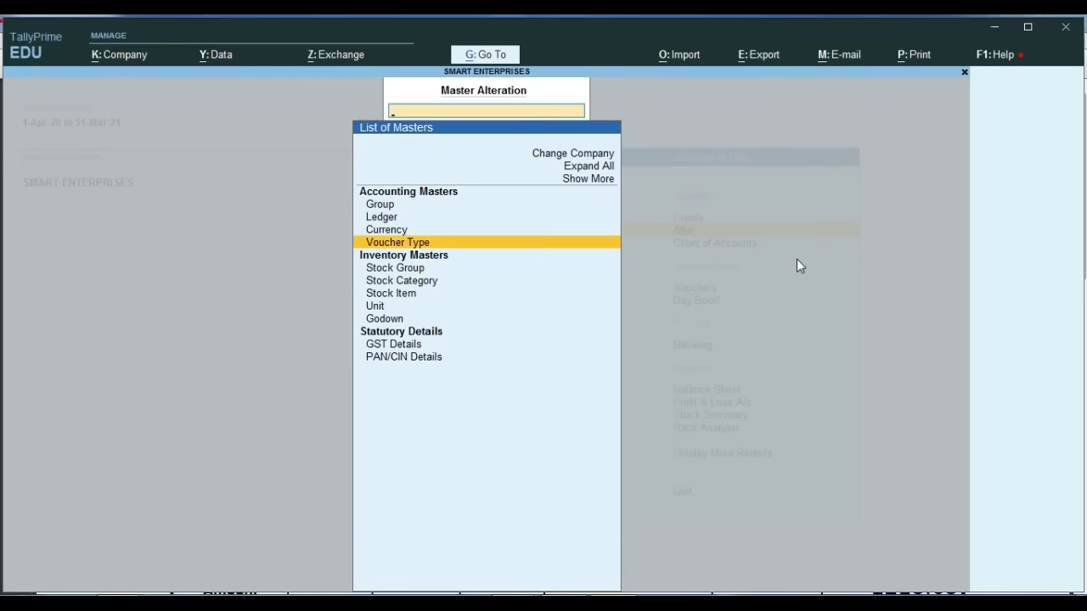
pyautogui.press('ctrl')
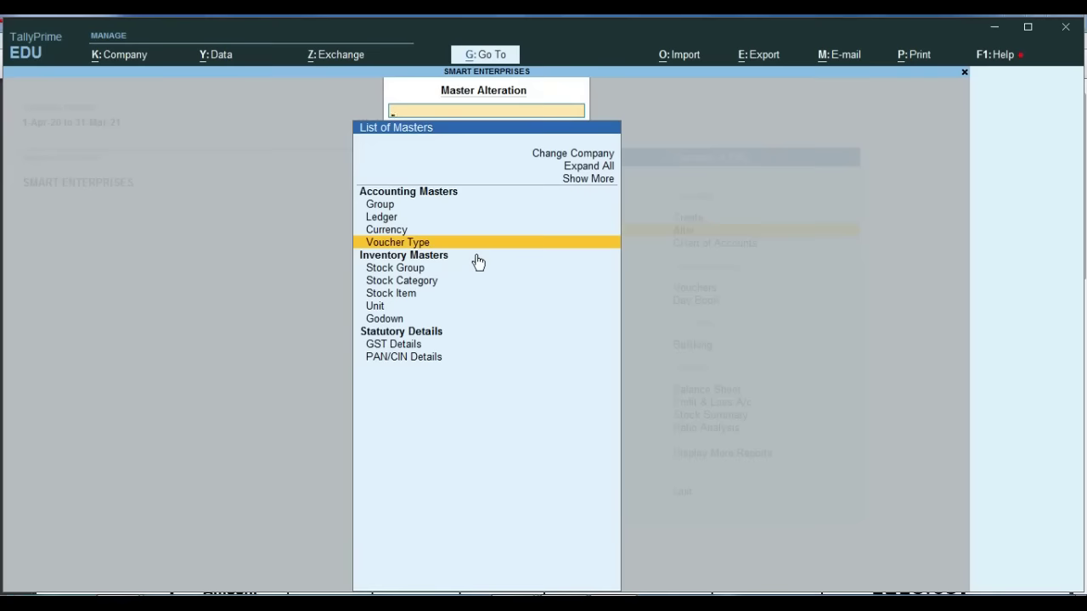
pyautogui.press('Return')
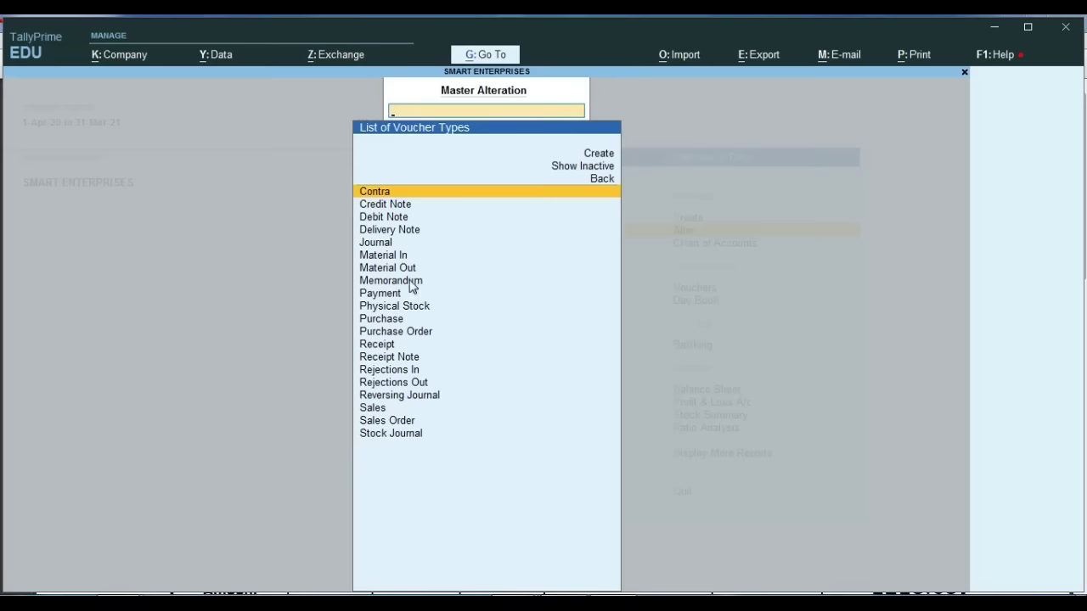
pyautogui.write('PU')
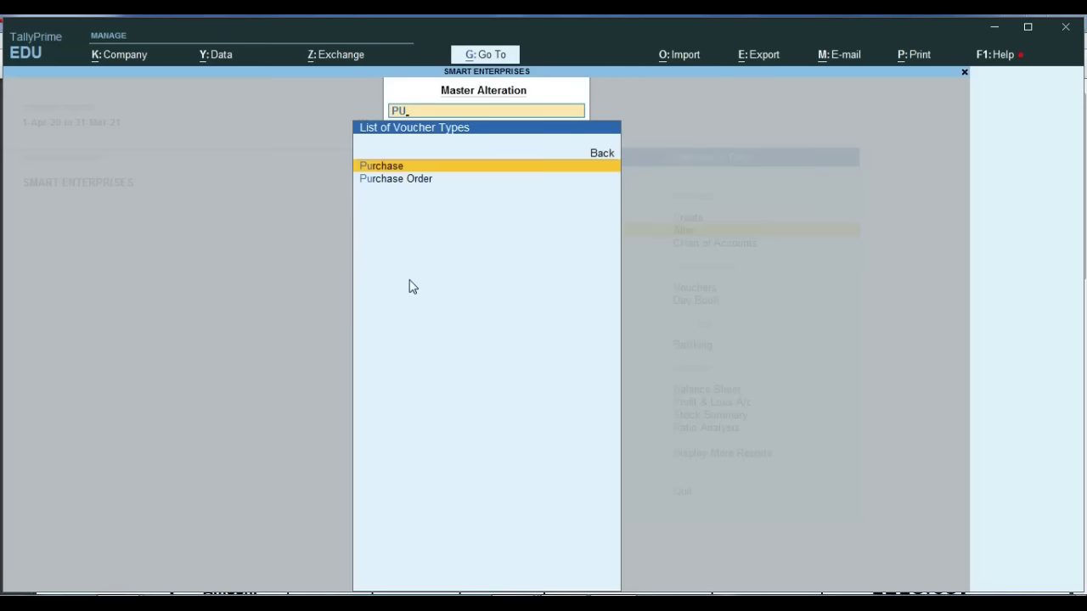
pyautogui.press('Return')
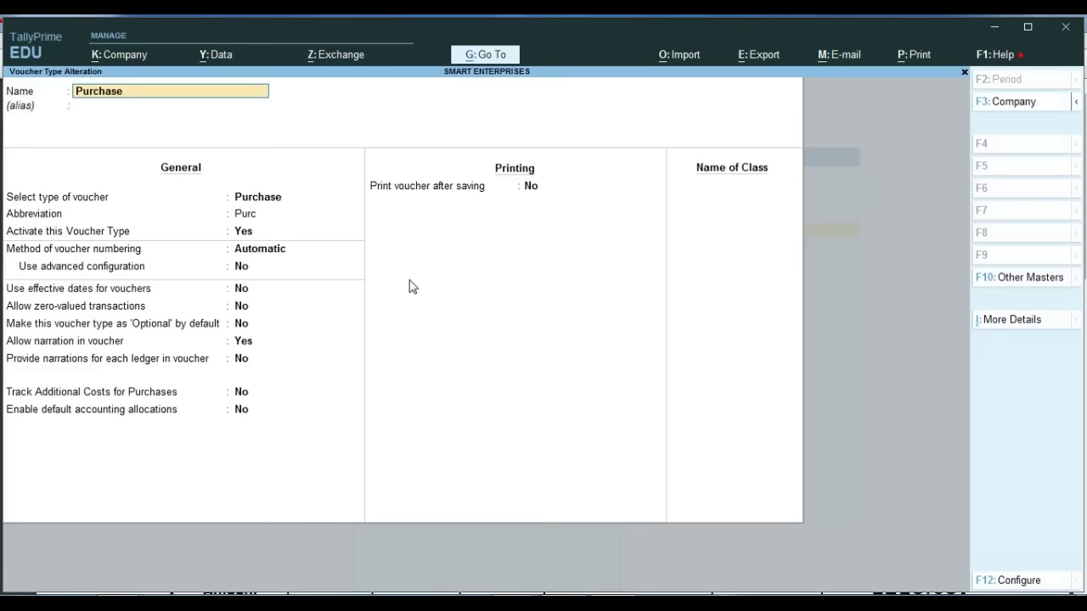
# Set Purchase voucher numbering to Manual with duplicate numbers prevented, and save it
pyautogui.press('Return')
pyautogui.press('Return')
pyautogui.press('Return')
pyautogui.press('Return')
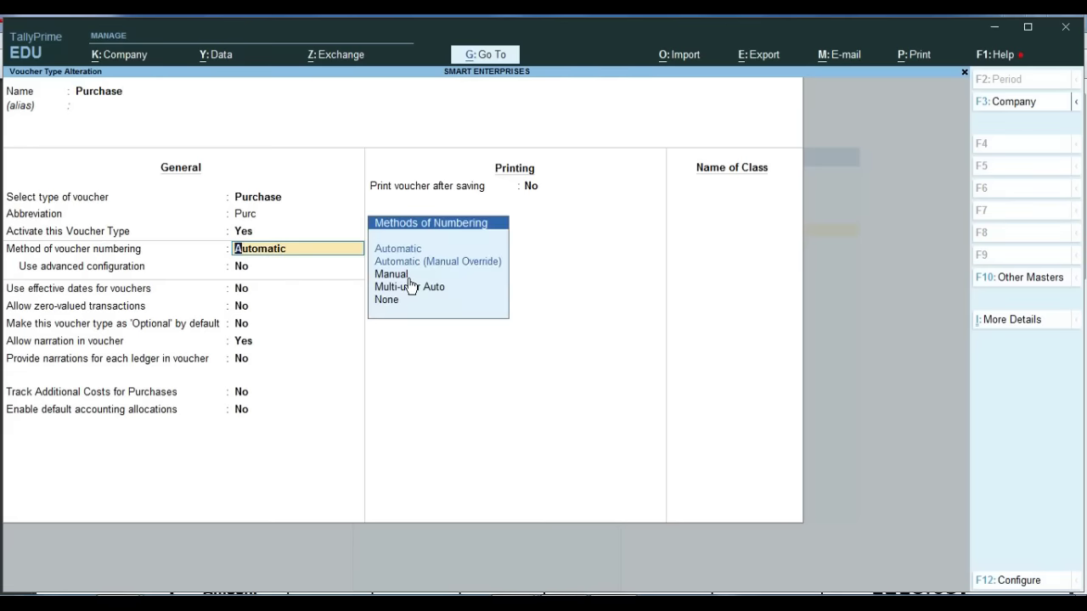
pyautogui.press('ctrl')
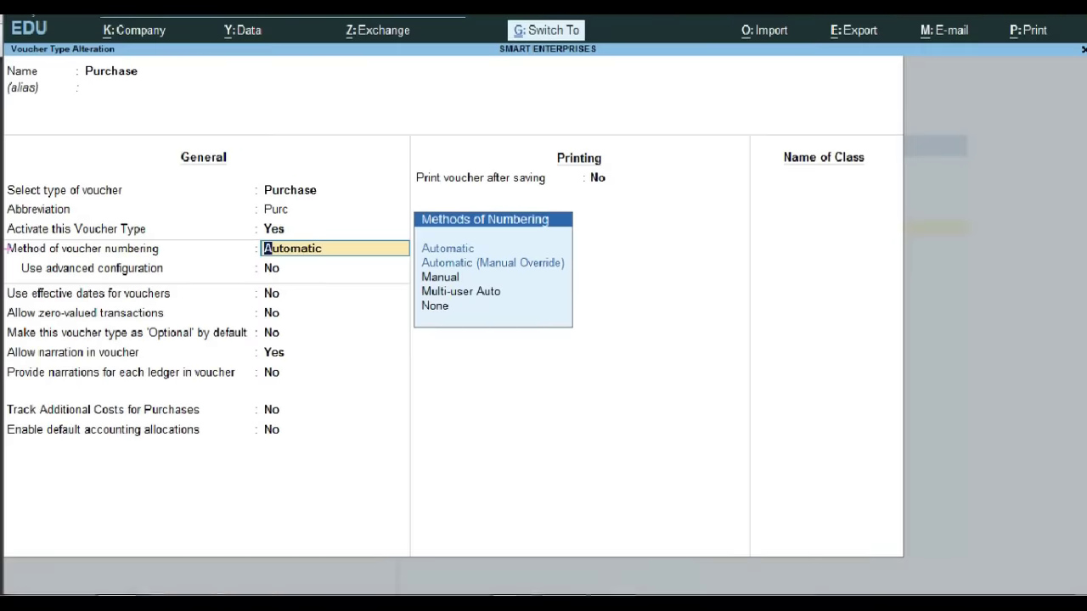
pyautogui.press('Down')
pyautogui.press('Down')
pyautogui.press('Return')
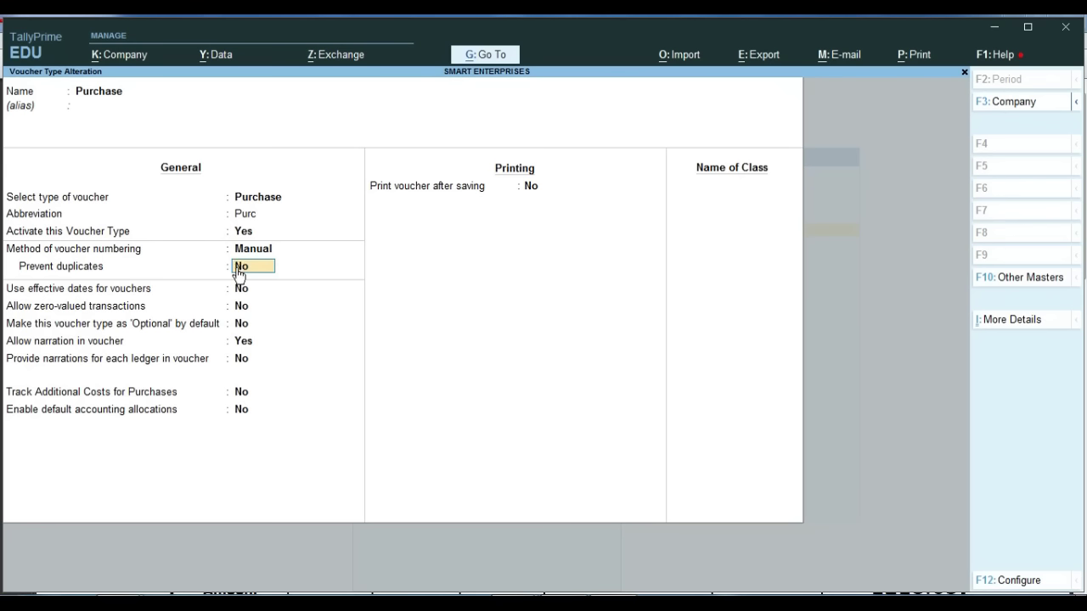
pyautogui.write('Y')
pyautogui.press('Return')
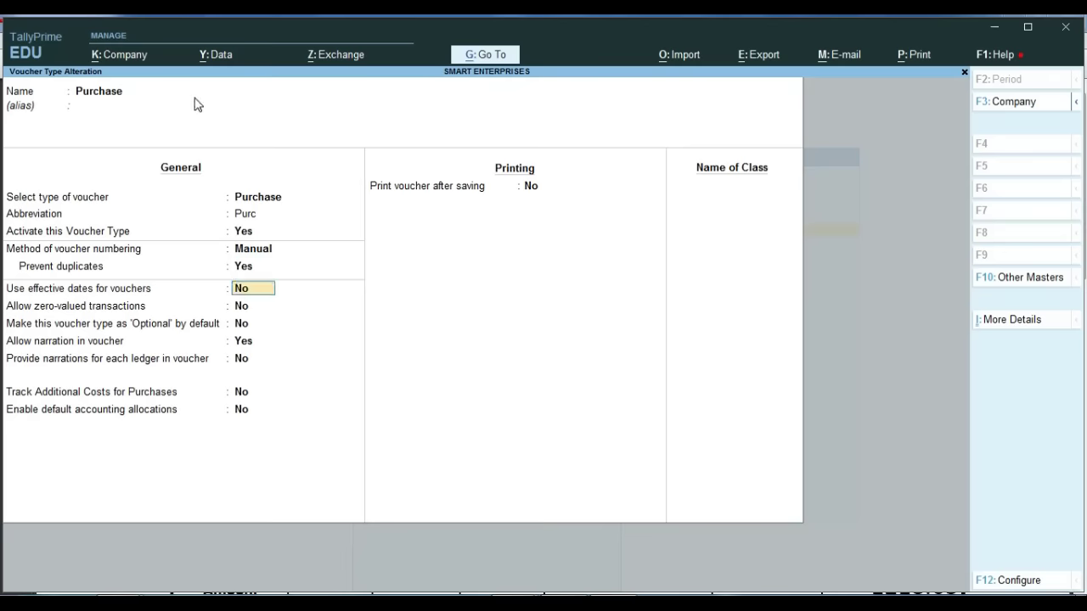
pyautogui.press('Return')
pyautogui.press('Return')
pyautogui.press('Return')
pyautogui.press('Return')
pyautogui.press('Return')
pyautogui.press('Return')
pyautogui.press('Return')
pyautogui.press('Return')
pyautogui.press('Return')
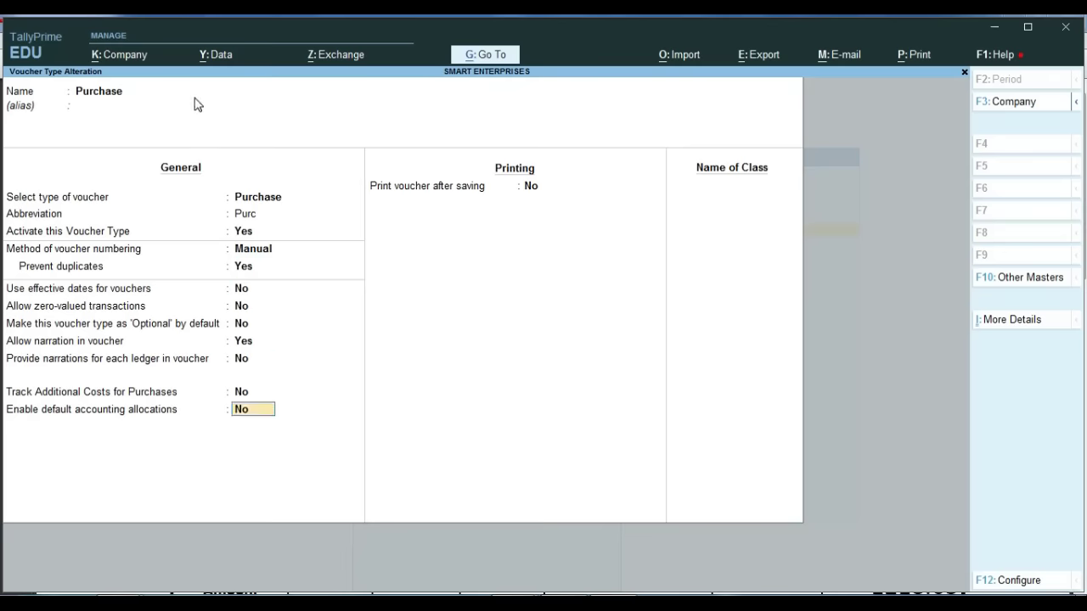
pyautogui.press('n')
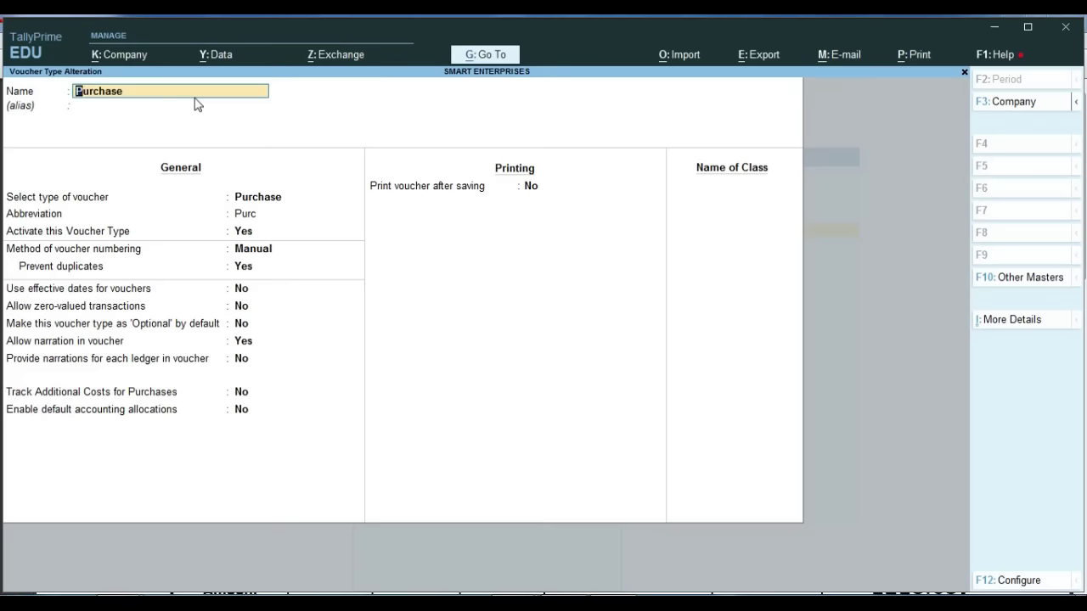
pyautogui.hotkey('ctrl', 'a')
# Set Sales voucher numbering to Manual with duplicates prevented, and save it
pyautogui.write('SALE')
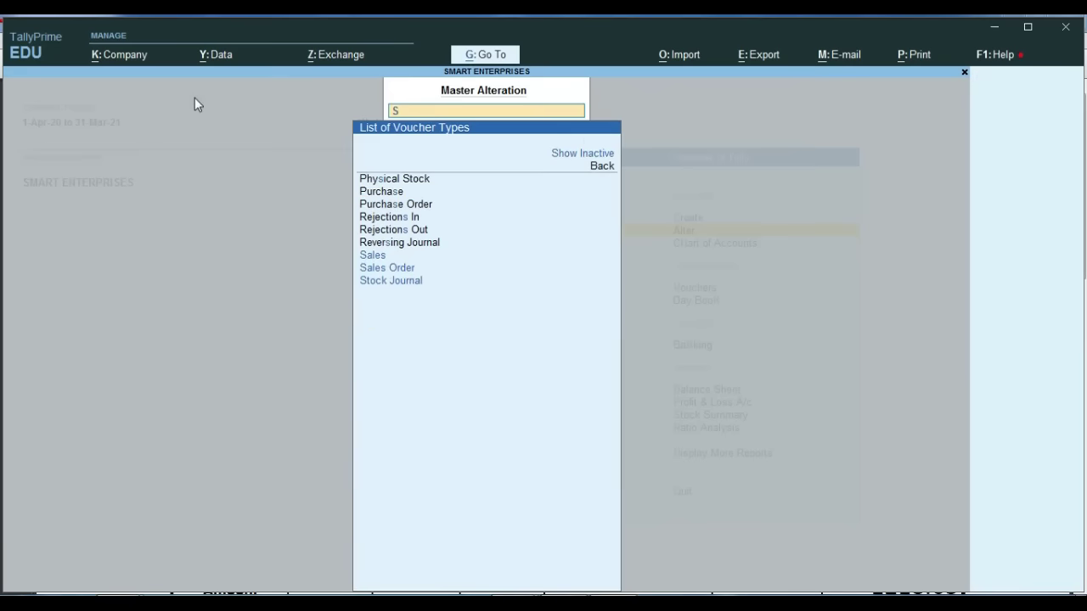
pyautogui.press('Return')
pyautogui.press('Return')
pyautogui.press('Return')
pyautogui.press('Return')
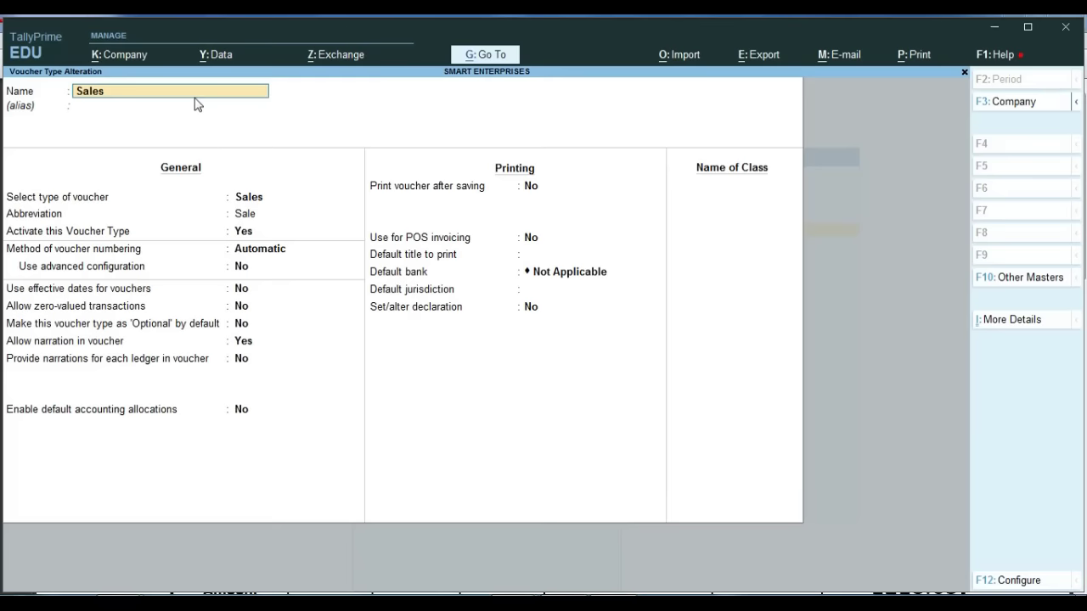
pyautogui.press('Down')
pyautogui.press('Down')
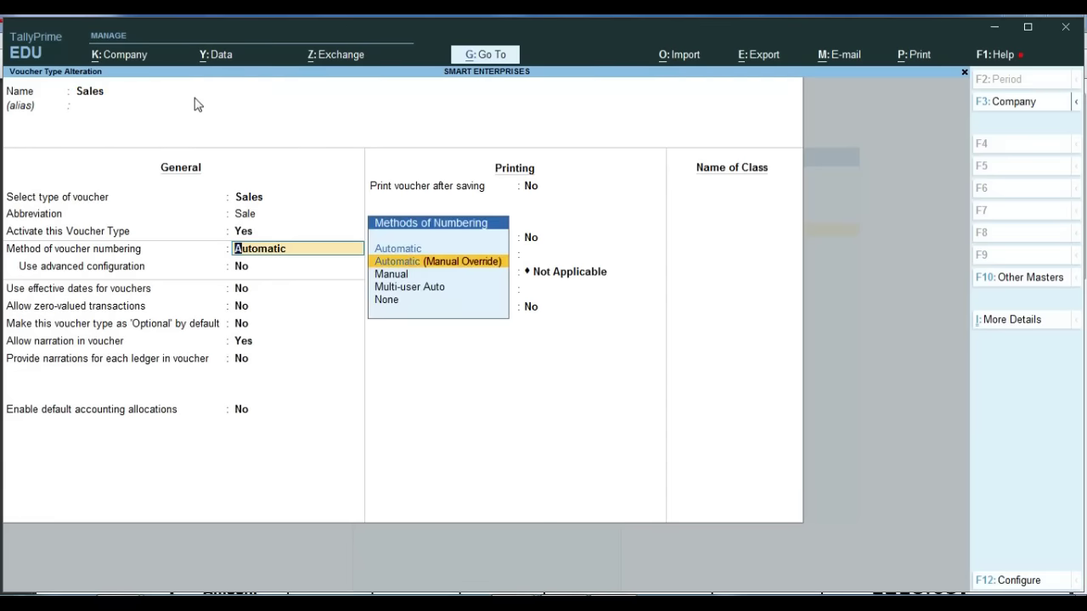
pyautogui.press('Down')
pyautogui.press('Return')
pyautogui.write('Y')
pyautogui.press('Return')
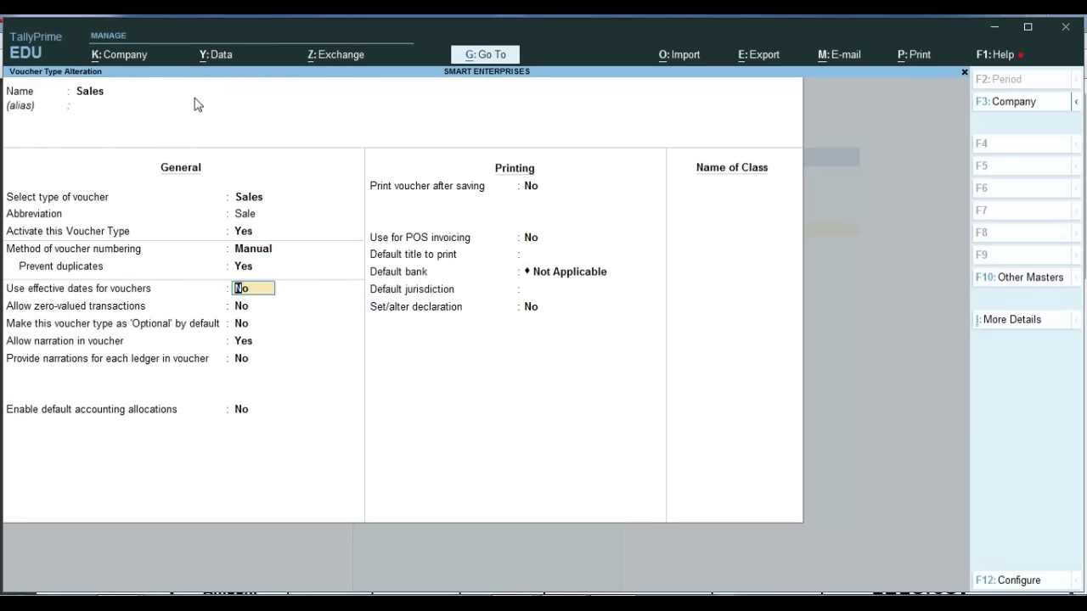
pyautogui.press('ctrl')
pyautogui.hotkey('ctrl', 'a')
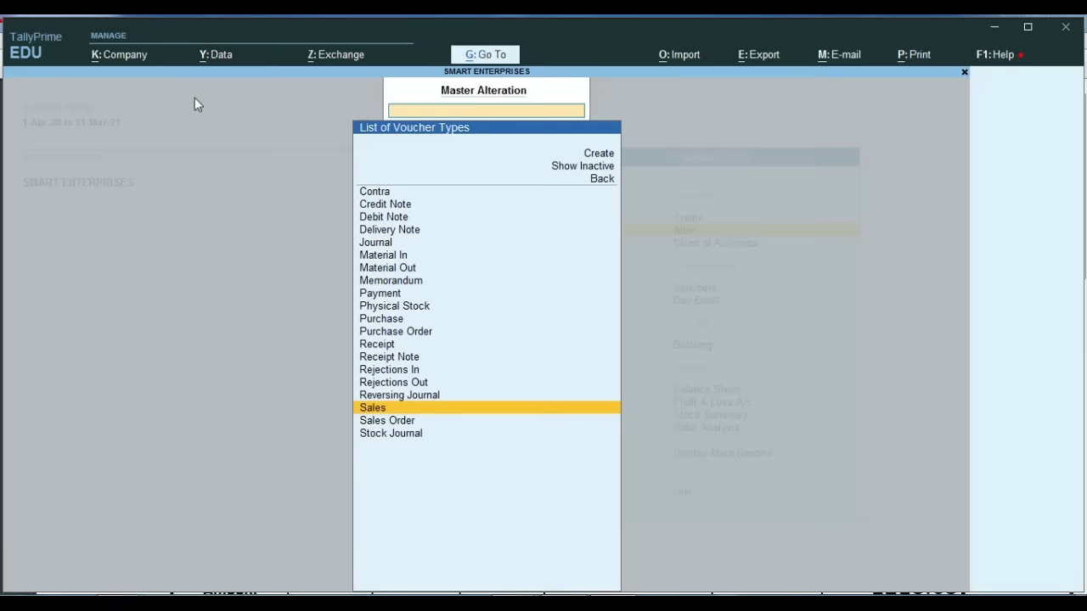
# Set Payment voucher numbering to Manual with duplicates prevented, and save it
pyautogui.write('pay')
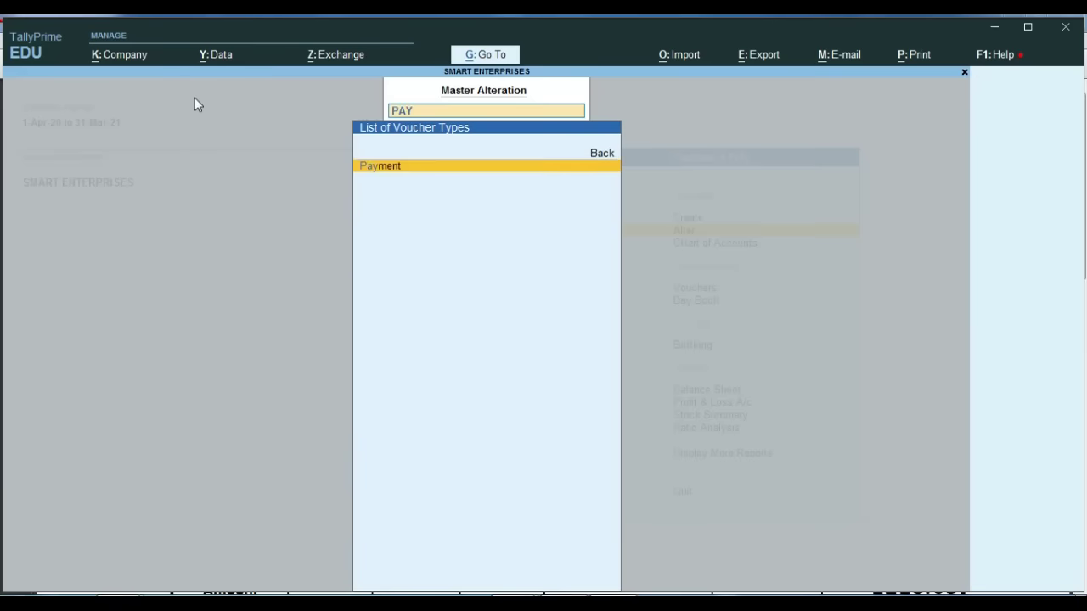
pyautogui.press('Return')
pyautogui.press('Return')
pyautogui.press('Return')
pyautogui.press('Return')
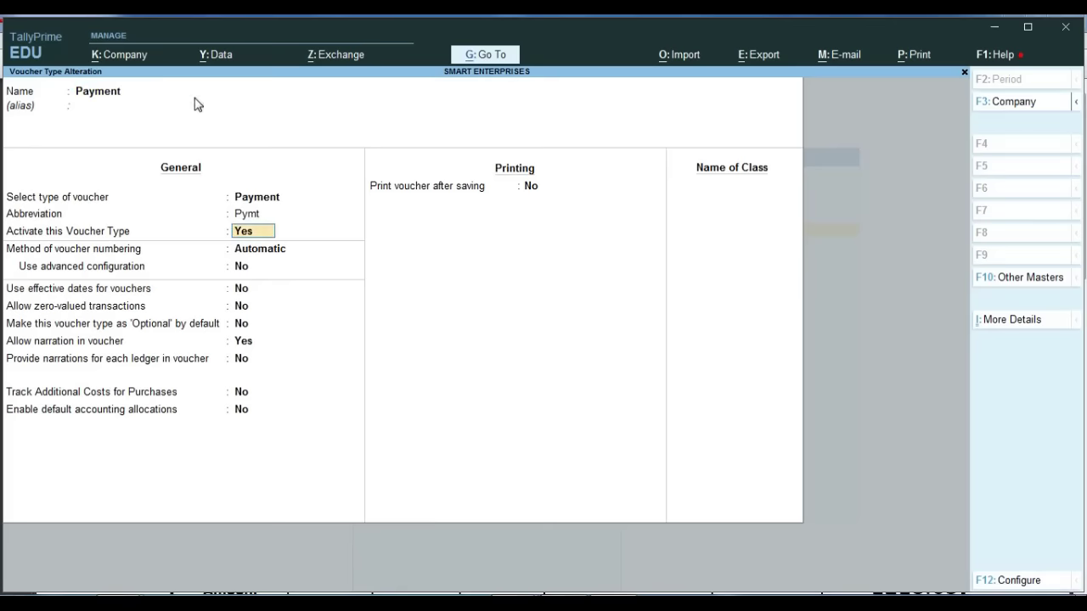
pyautogui.press('Return')
pyautogui.write('ma')
pyautogui.press('Return')
pyautogui.write('y')
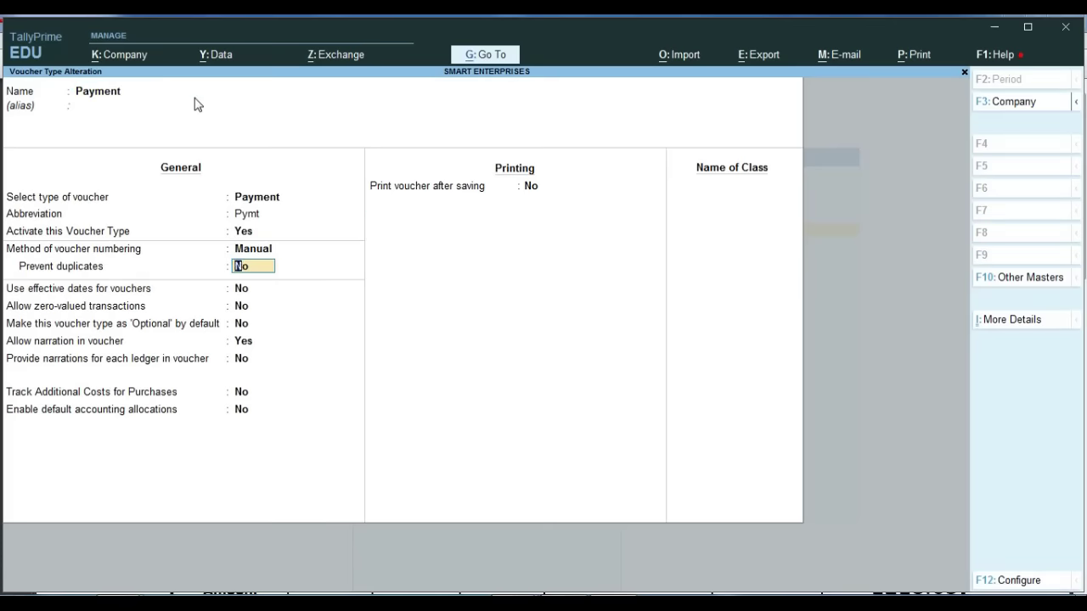
pyautogui.press('Return')
pyautogui.hotkey('ctrl', 'a')
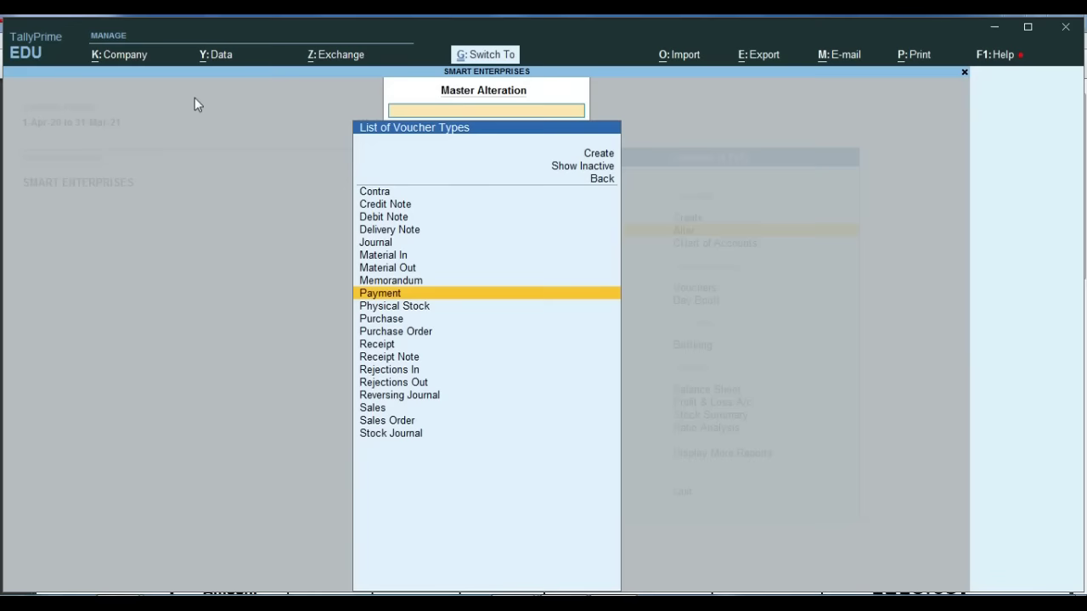
# Set Receipt voucher numbering to Manual with duplicates prevented, and save it
pyautogui.write('rec')
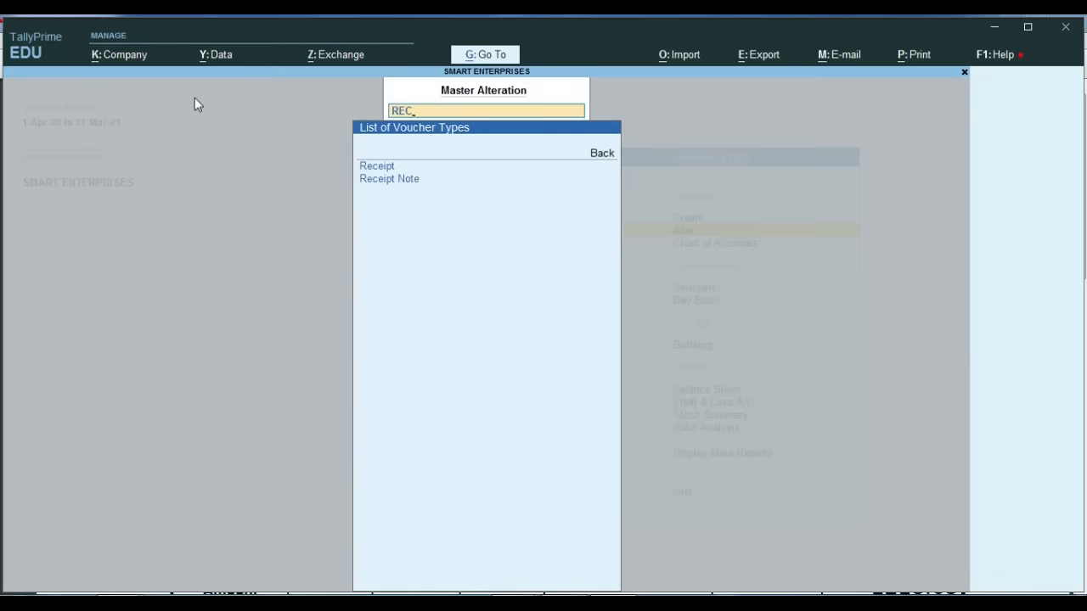
pyautogui.press('Return')
pyautogui.press('Return')
pyautogui.press('Return')
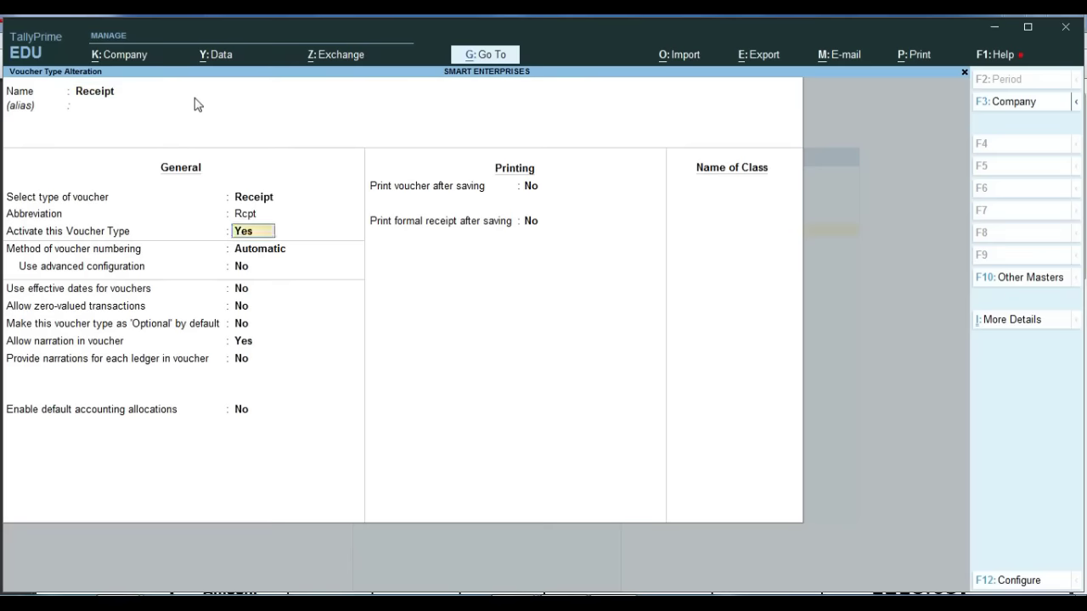
pyautogui.press('Return')
pyautogui.press('Down')
pyautogui.press('Down')
# Set Contra voucher numbering to Manual with duplicates prevented, save, and return to the Gateway of Tally
pyautogui.press('Return')
pyautogui.write('y')
pyautogui.press('Return')
pyautogui.hotkey('ctrl', 'a')
pyautogui.write('con')
pyautogui.press('Return')
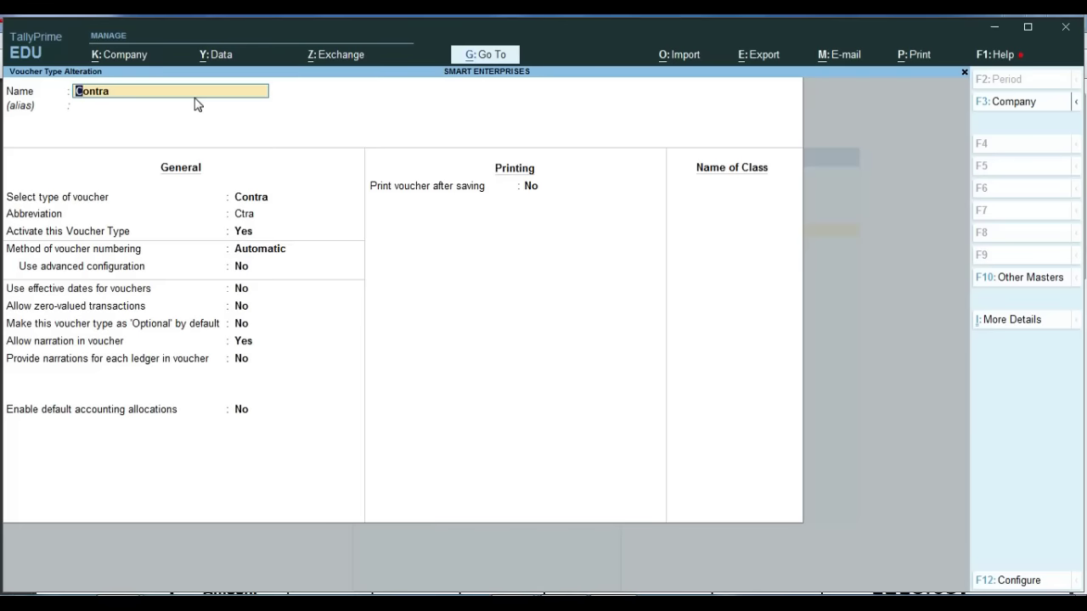
pyautogui.press('Return')
pyautogui.press('Return')
pyautogui.press('Return')
pyautogui.press('Down')
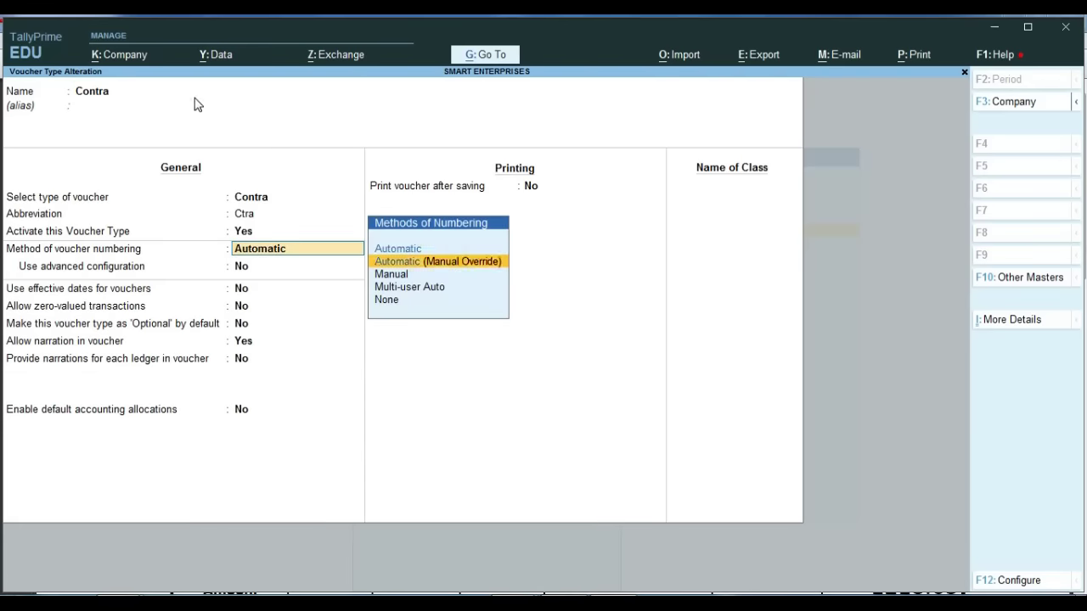
pyautogui.press('Down')
pyautogui.press('Return')
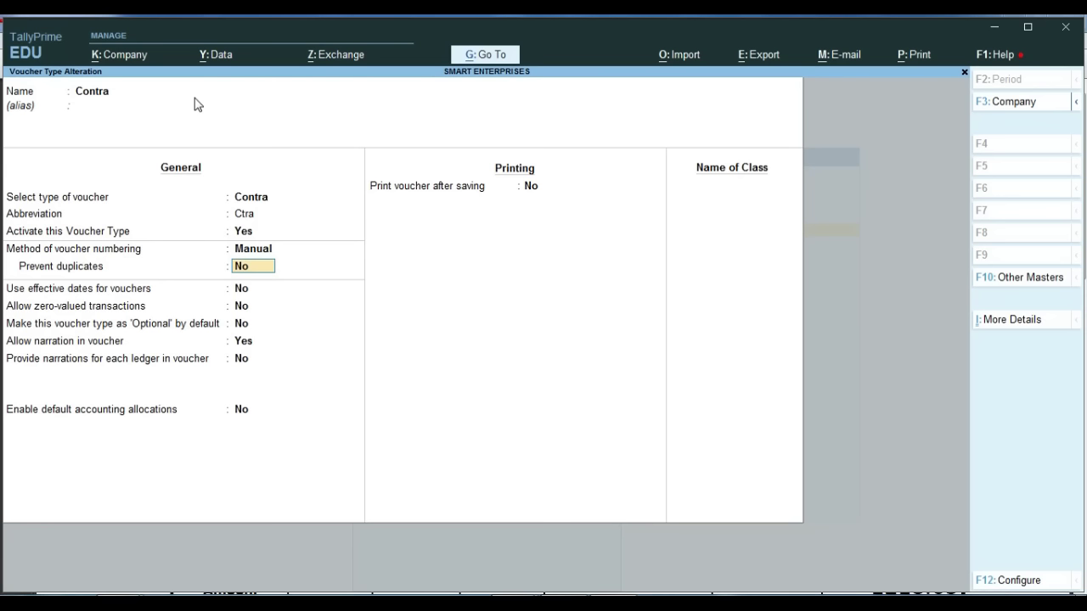
pyautogui.write('y')
pyautogui.press('Return')
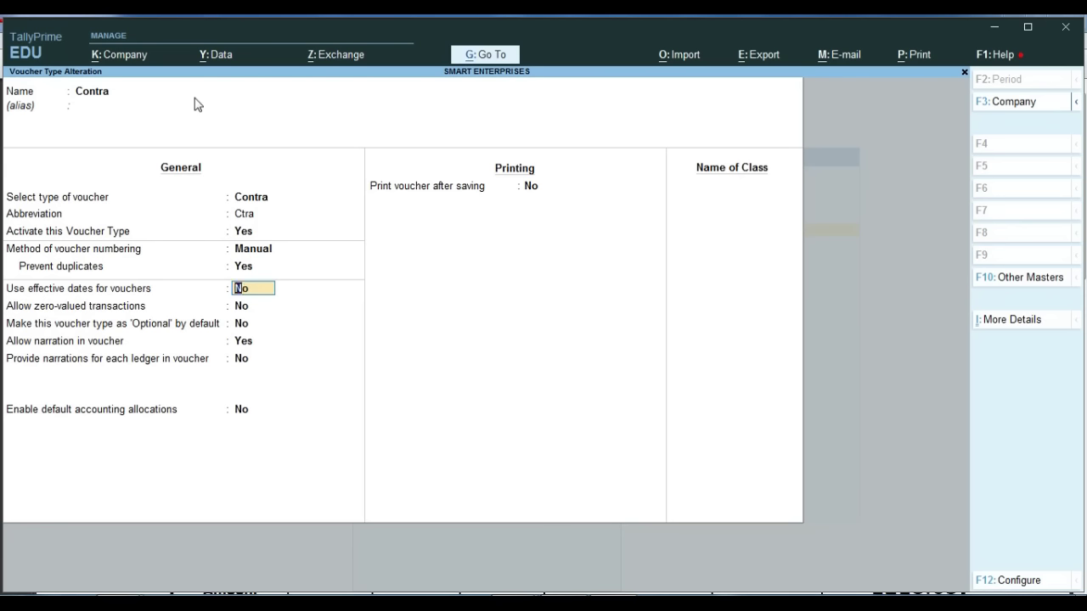
pyautogui.press('Return')
pyautogui.press('ctrl')
pyautogui.hotkey('ctrl', 'a')
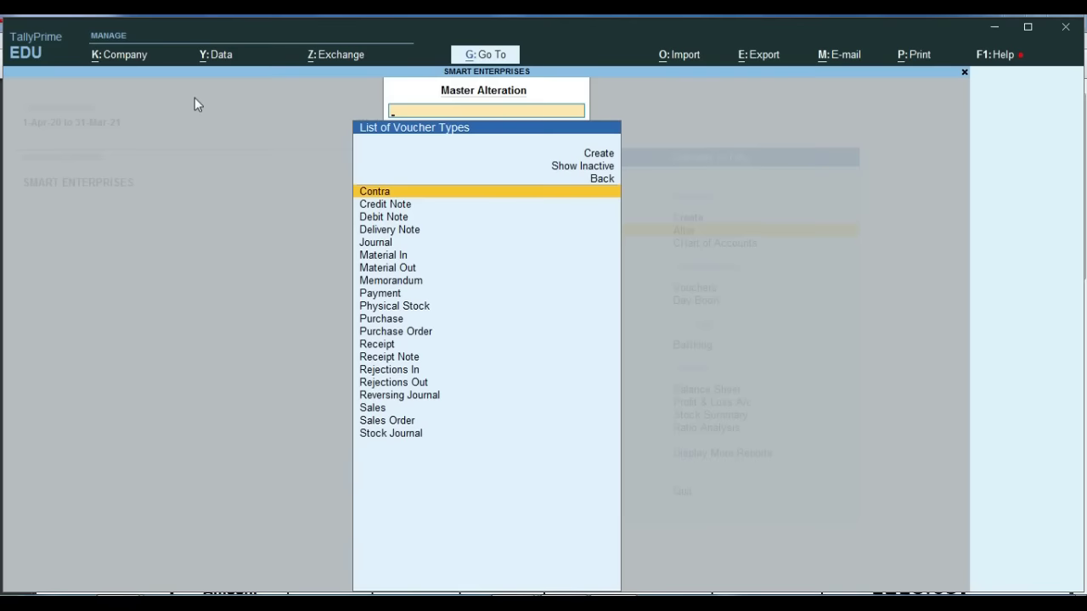
pyautogui.press('Escape')
pyautogui.press('Escape')
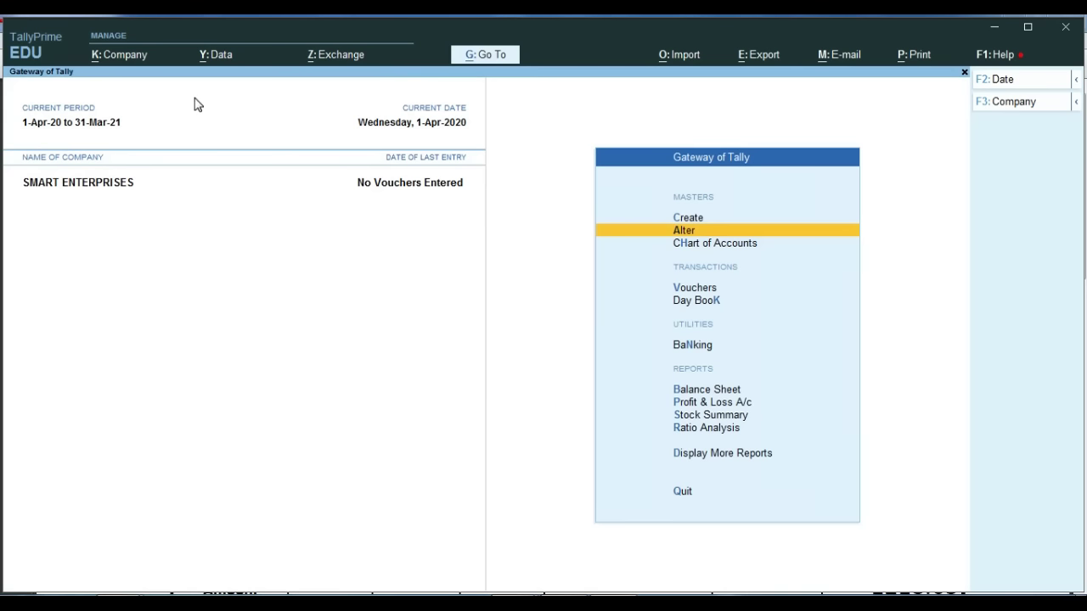
pyautogui.press('Up')
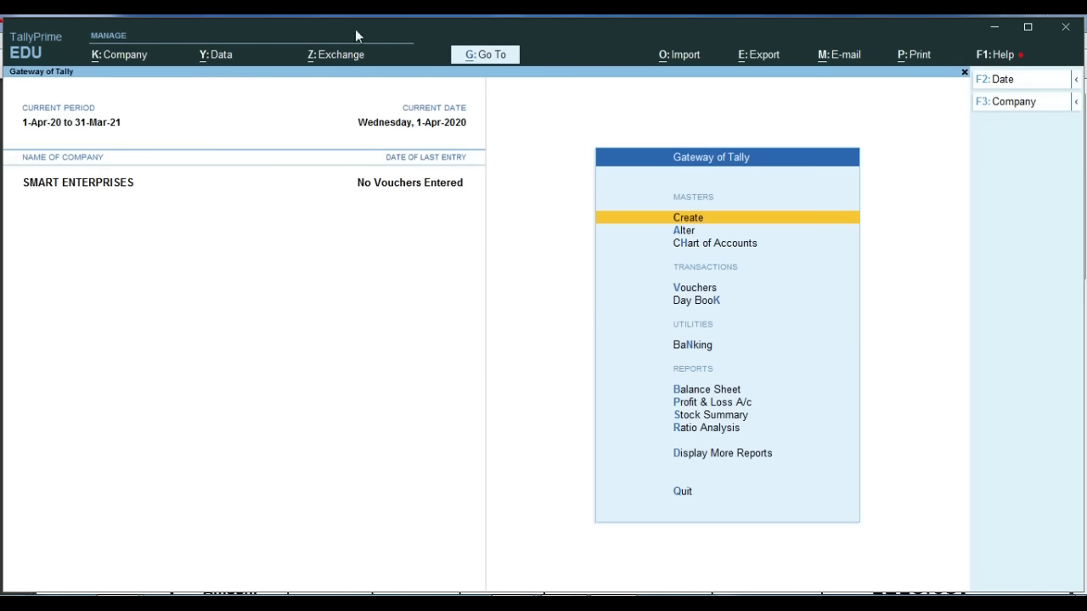
# Open the Master Creation list of masters from the Gateway of Tally
pyautogui.press('ctrl')
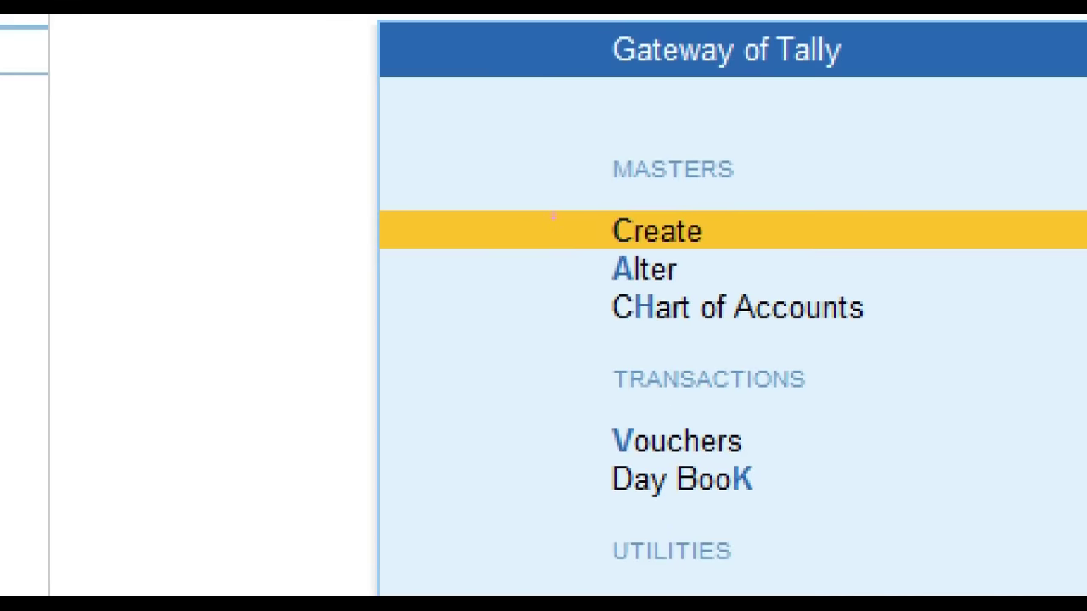
pyautogui.moveTo(524, 174)
pyautogui.mouseDown()
pyautogui.moveTo(584, 213)
pyautogui.moveTo(811, 254)
pyautogui.mouseUp()
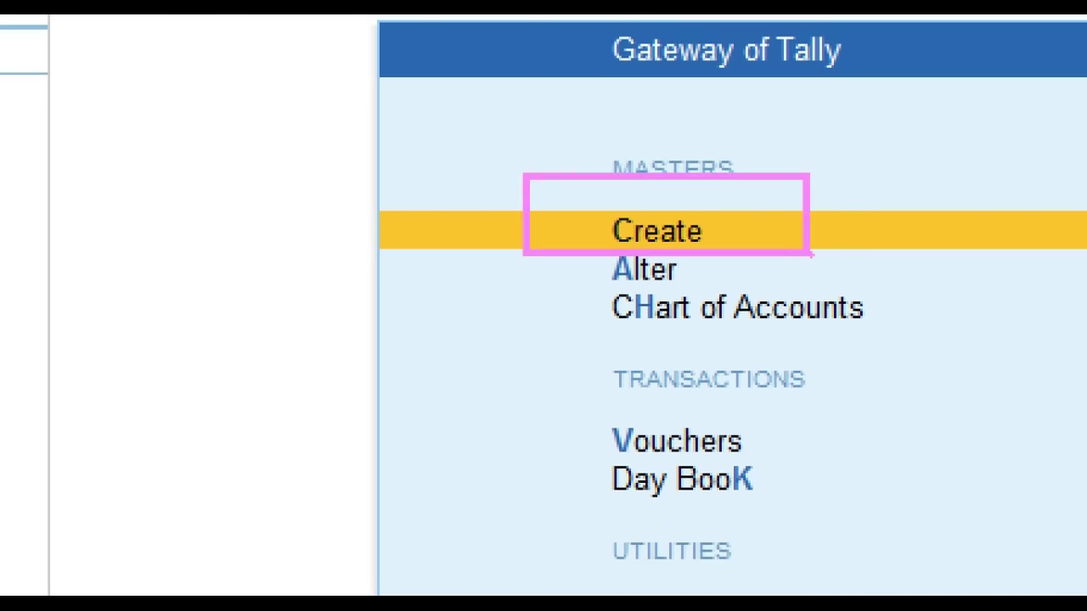
pyautogui.press('Escape')
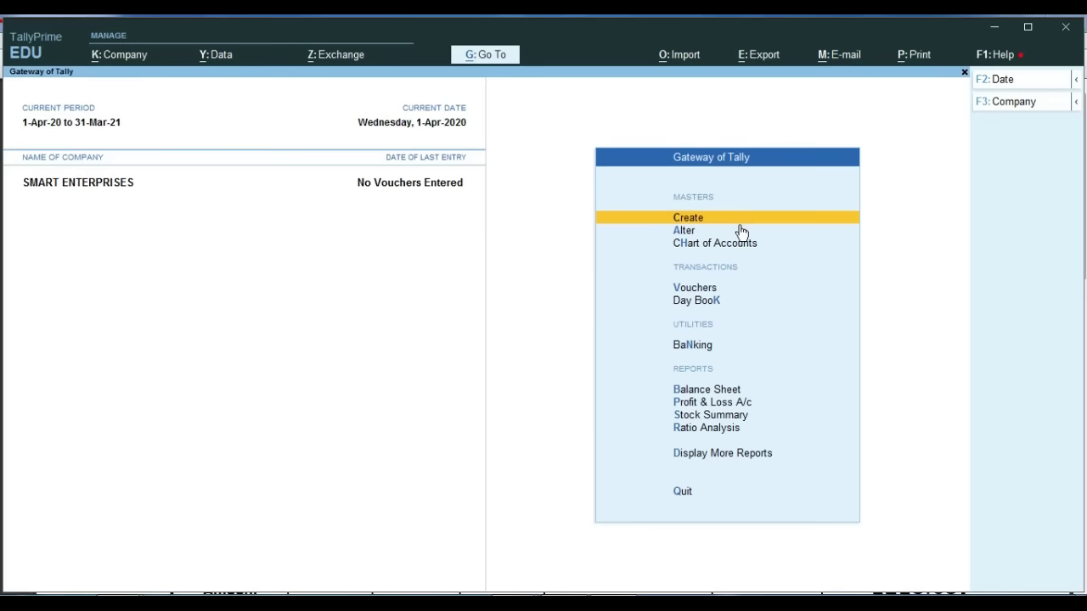
pyautogui.press('Return')
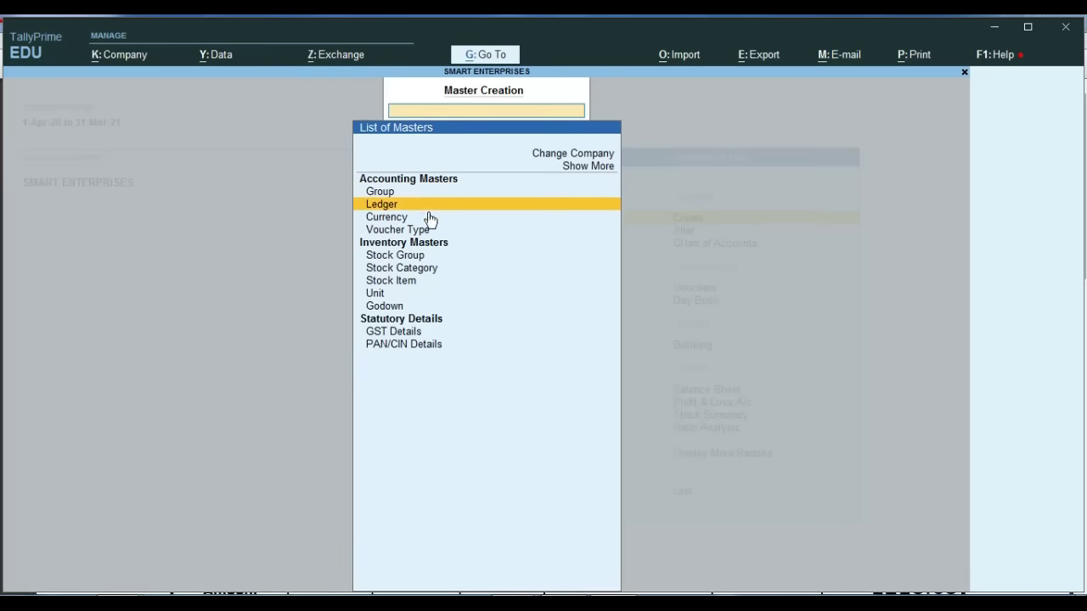
# Choose Ledger in the List of Masters to start a new ledger
pyautogui.click(478, 204)
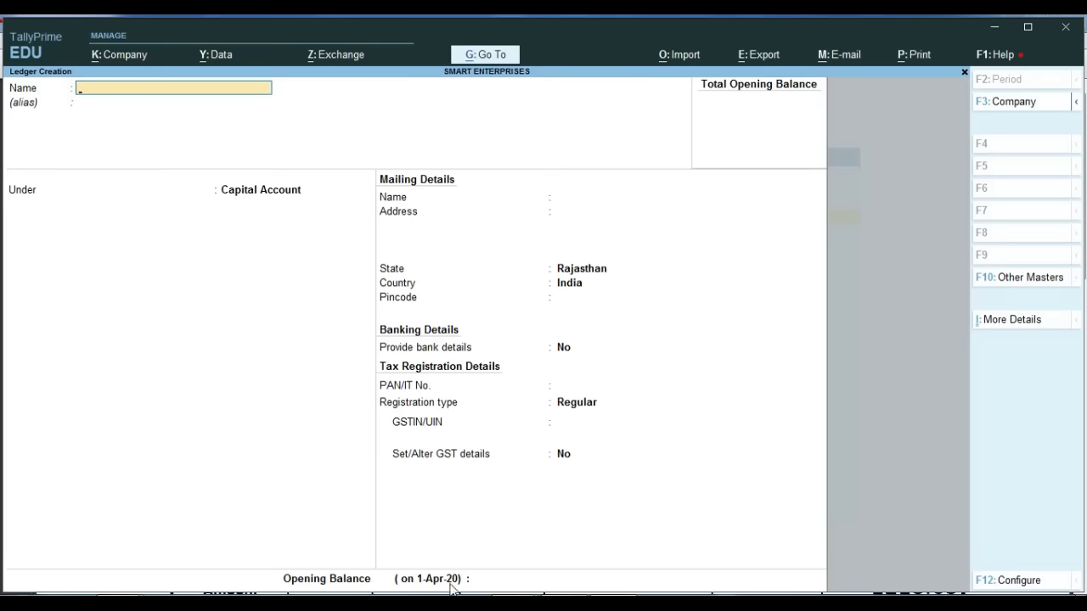
# Select the customer's name on the s1.pdf invoice and switch back to Ledger Creation
pyautogui.moveTo(476, 603)
pyautogui.click(564, 526)
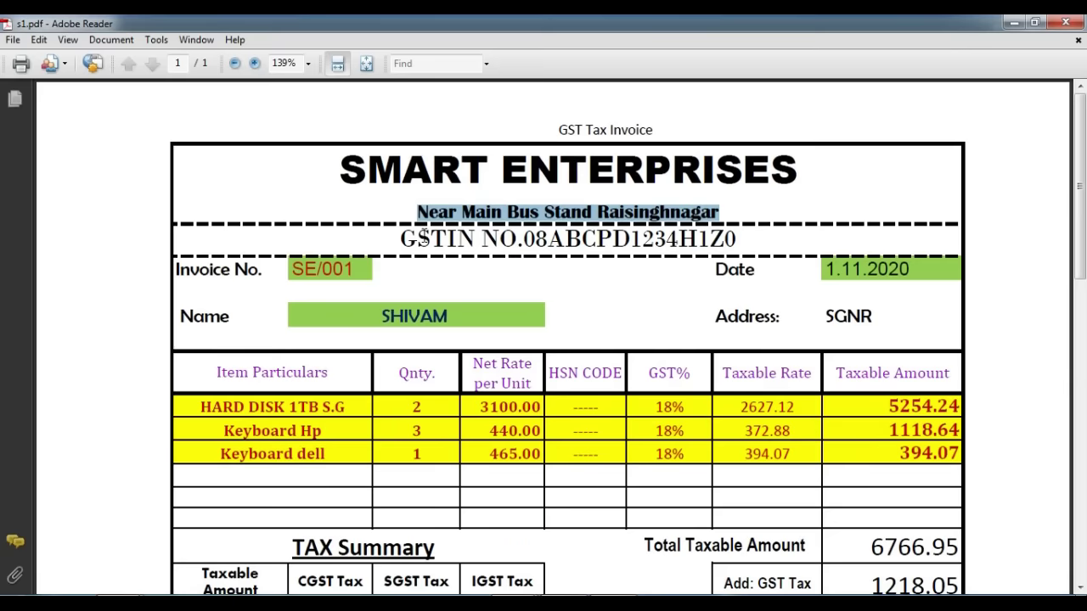
pyautogui.click(594, 287)
pyautogui.scroll(-2, 526, 314)
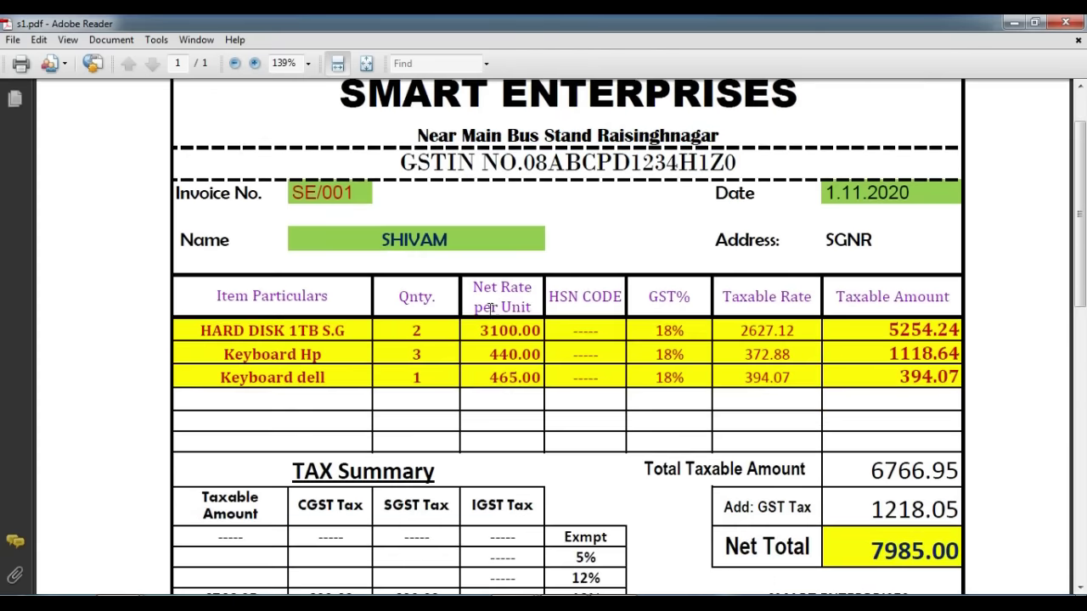
pyautogui.moveTo(378, 239); pyautogui.dragTo(454, 239)
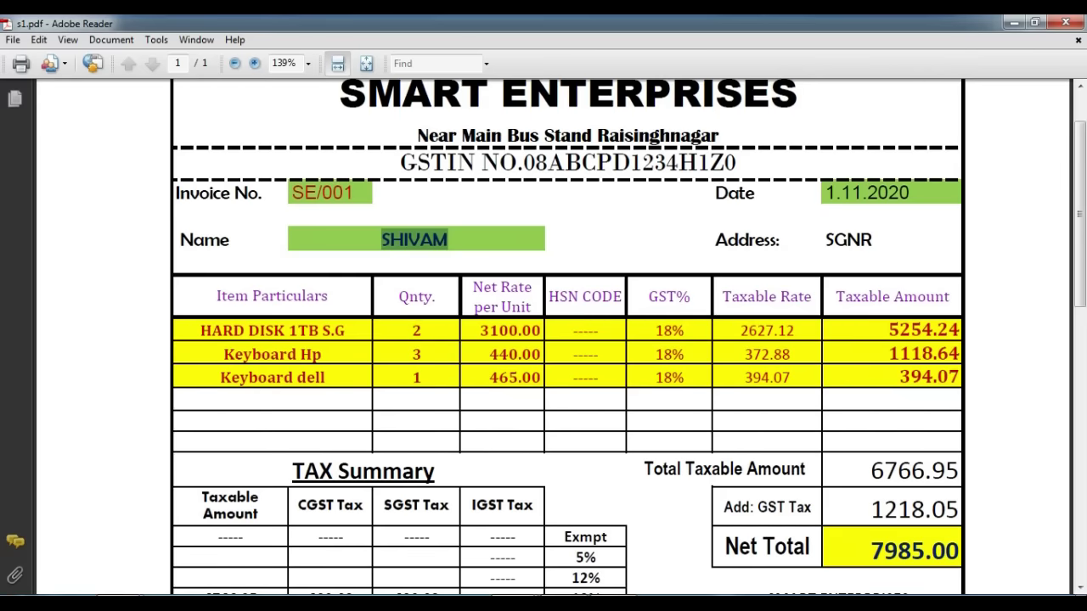
pyautogui.hotkey('alt', 'Tab')
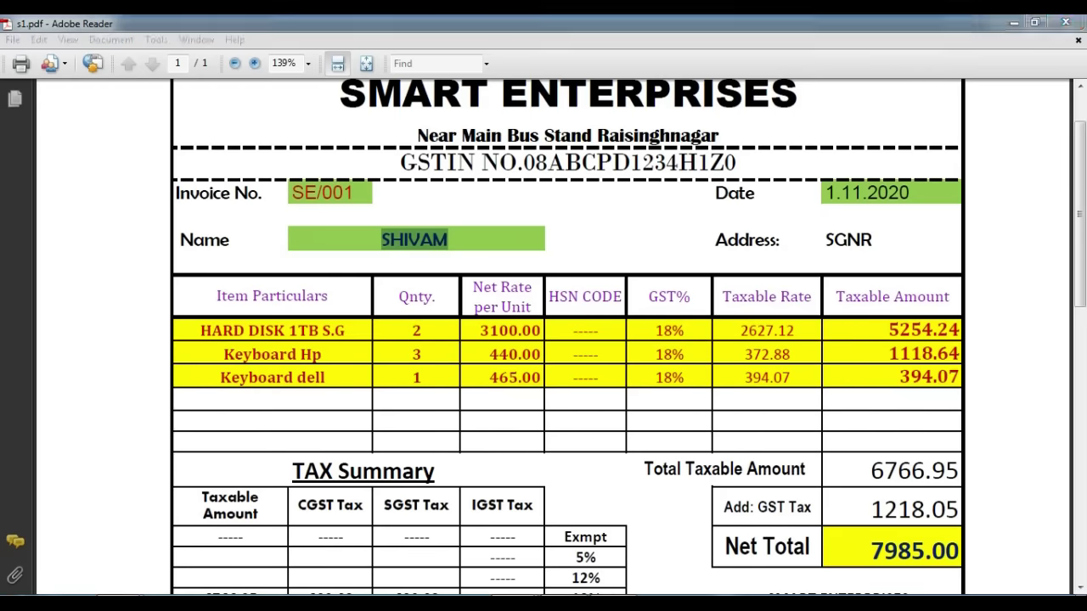
# Name the new customer ledger and place it under Sundry Debtors, keeping bill-by-bill balances at Yes
pyautogui.write('SHIVAM')
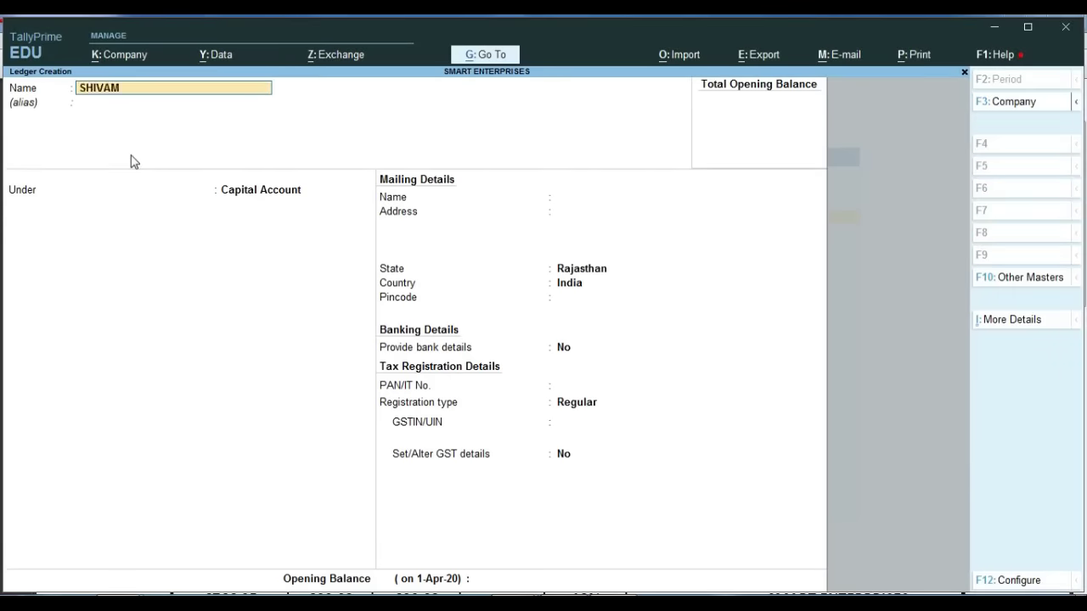
pyautogui.press('Return')
pyautogui.press('Return')
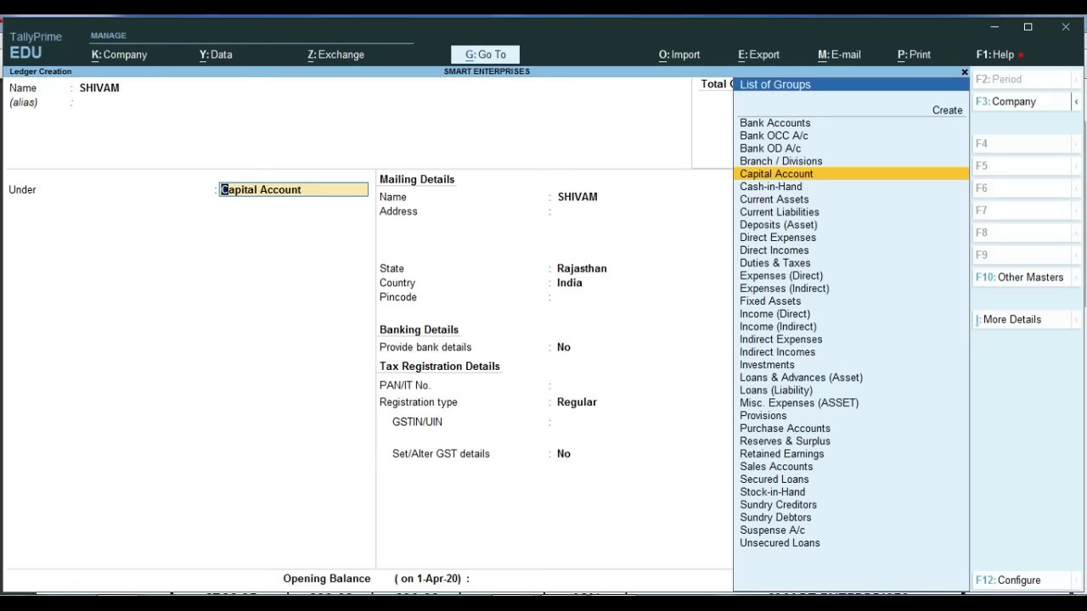
pyautogui.hotkey('alt', 'Tab')
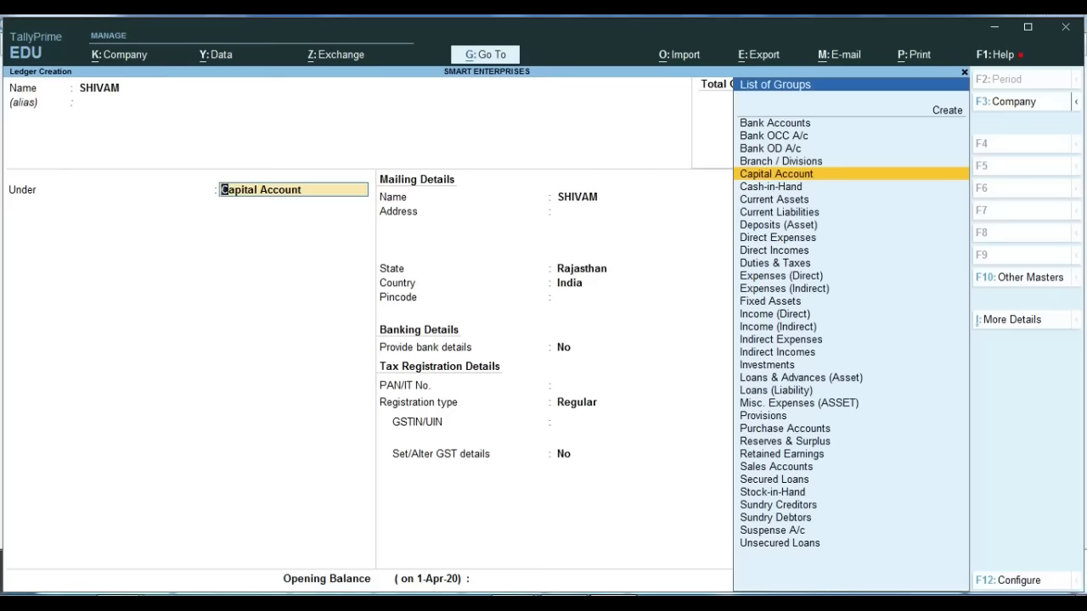
pyautogui.write('SUN')
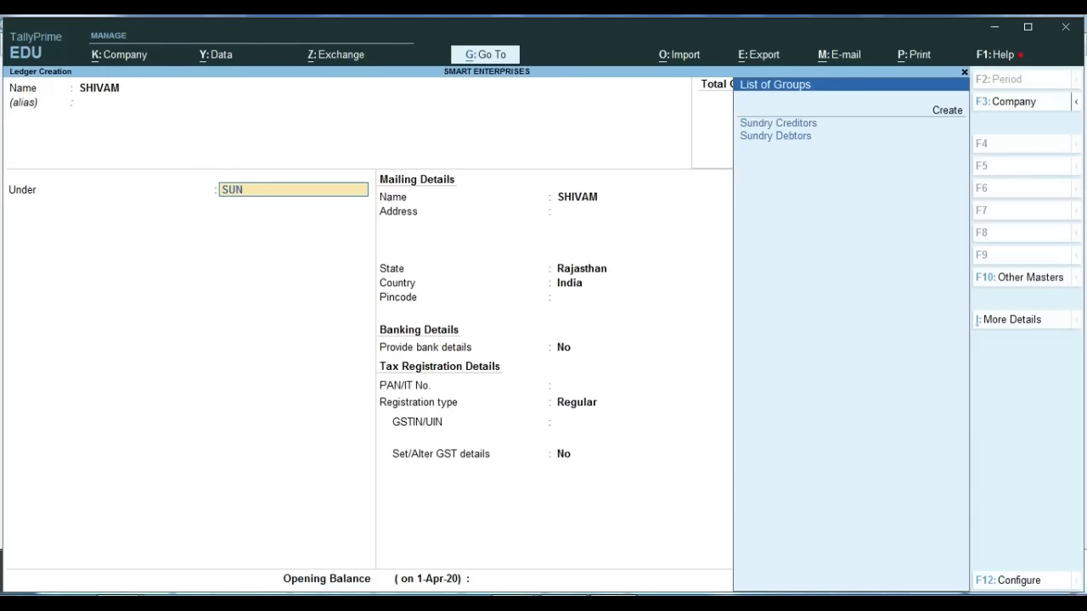
pyautogui.write('D')
pyautogui.press('ctrl')
pyautogui.click(821, 139)
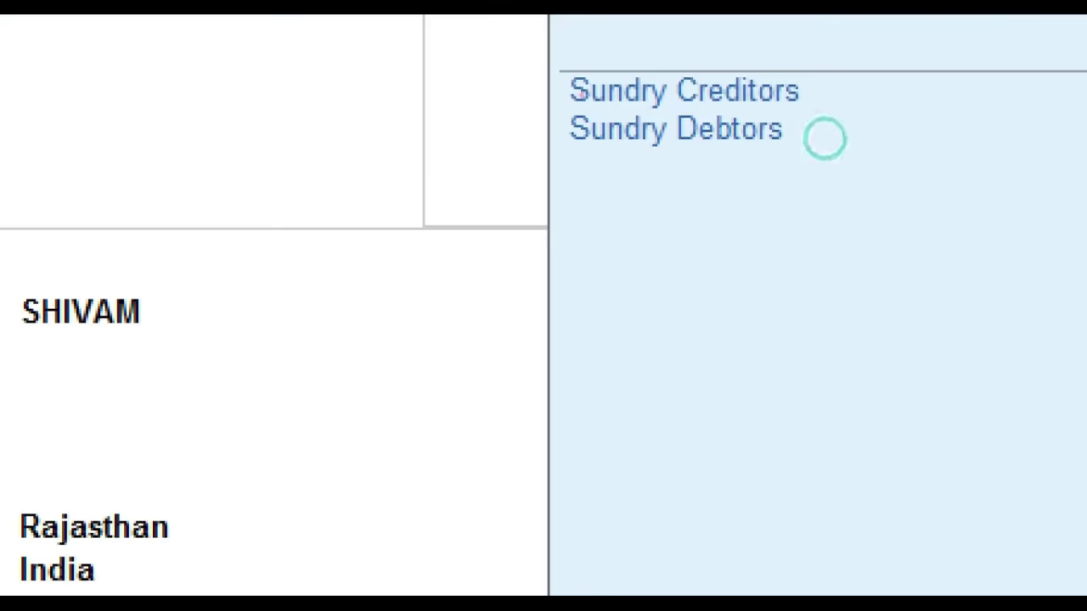
pyautogui.moveTo(510, 40)
pyautogui.mouseDown()
pyautogui.moveTo(663, 145)
pyautogui.moveTo(917, 187)
pyautogui.mouseUp()
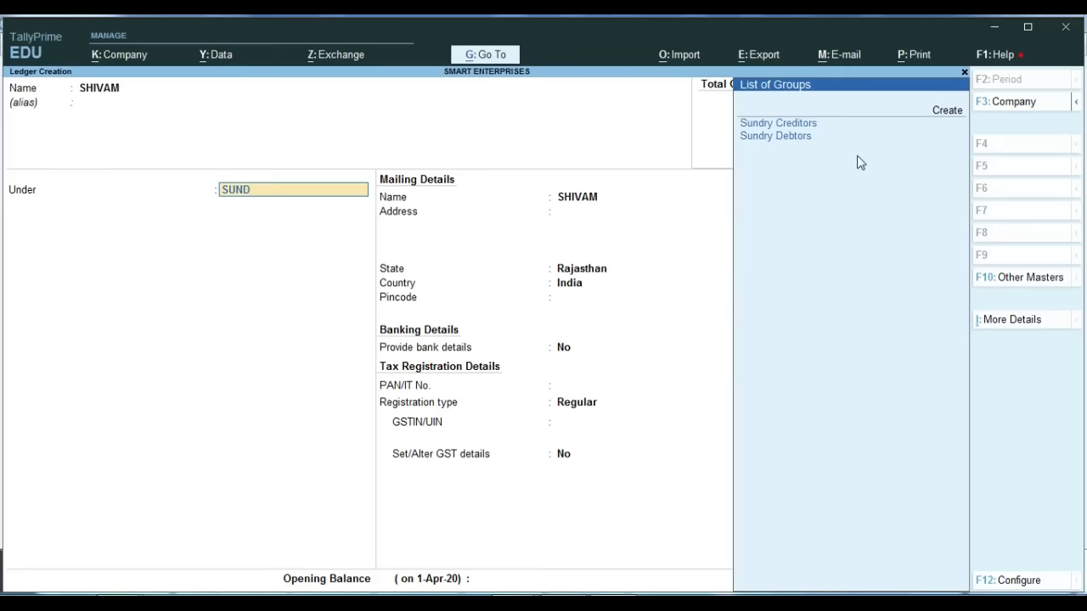
pyautogui.press('Down')
pyautogui.press('Return')
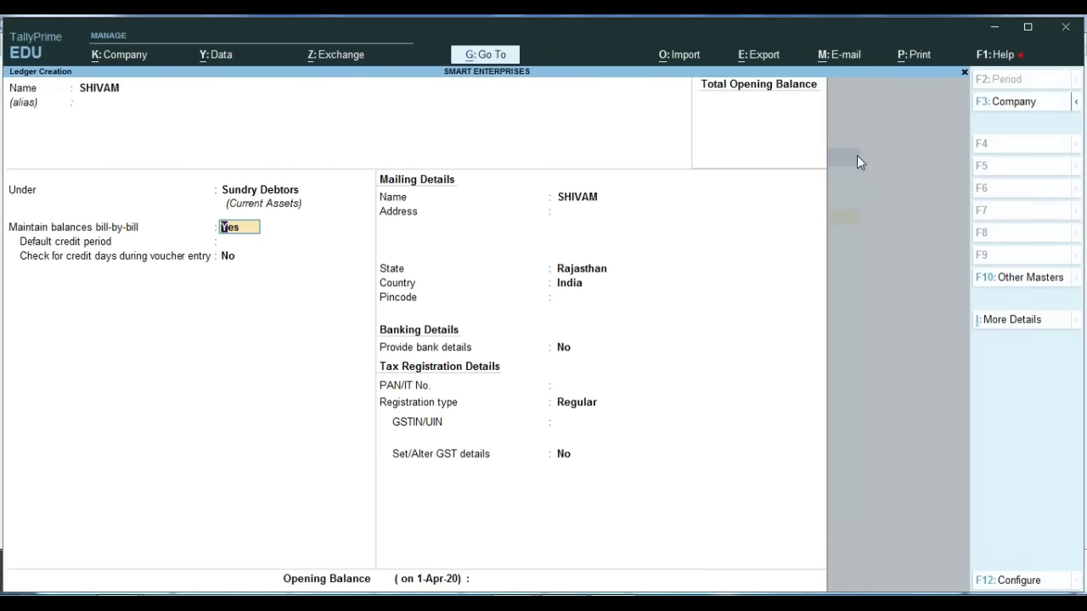
# Enter the customer's mailing address and pincode, with state set to Rajasthan
pyautogui.press('Return')
pyautogui.press('Return')
pyautogui.press('Return')
pyautogui.press('Return')
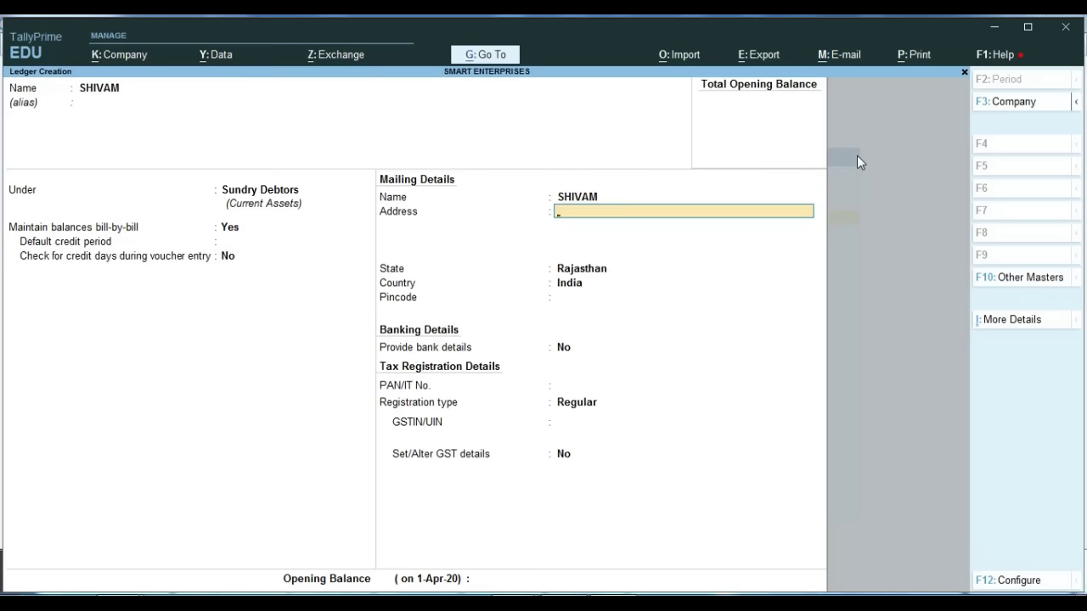
pyautogui.write('SRI GANGANGANAR')
pyautogui.press('Return')
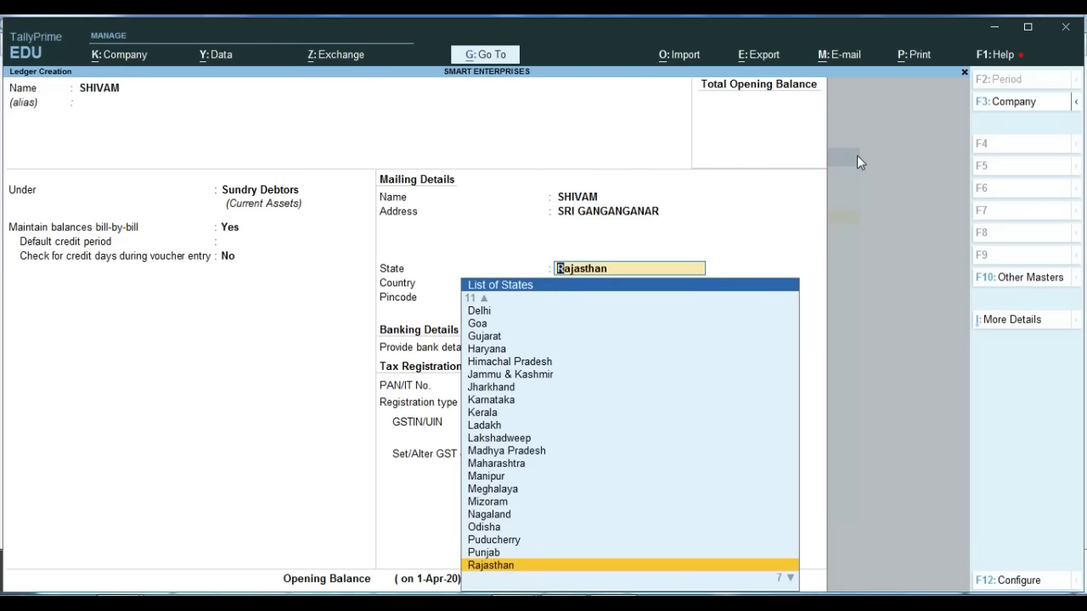
pyautogui.press('Return')
pyautogui.write('335051')
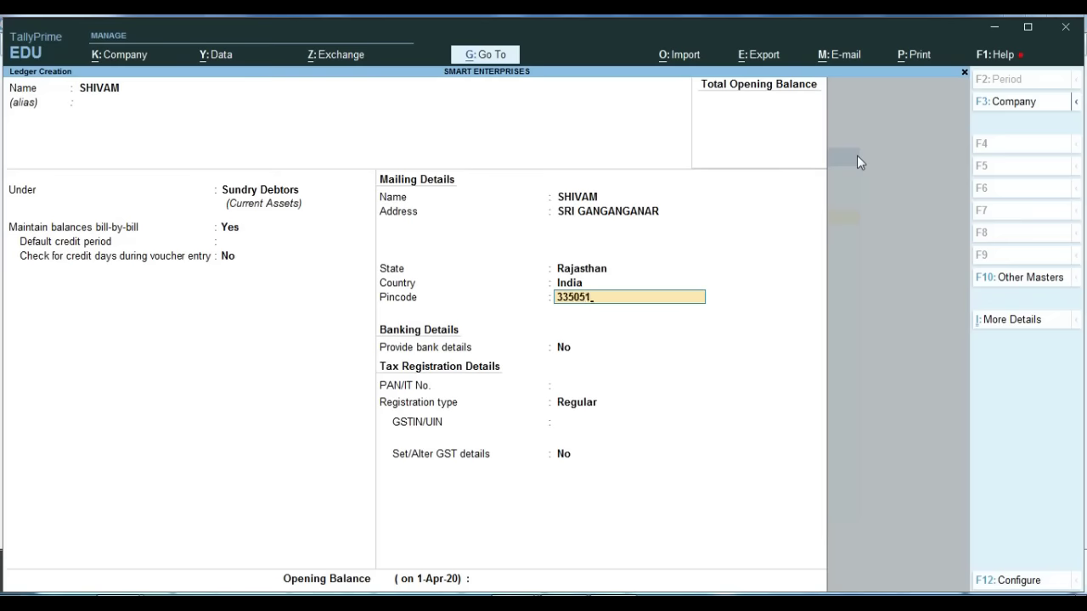
# Set the registration type to Unregistered and save the customer ledger
pyautogui.press('Return')
pyautogui.press('Return')
pyautogui.press('Return')
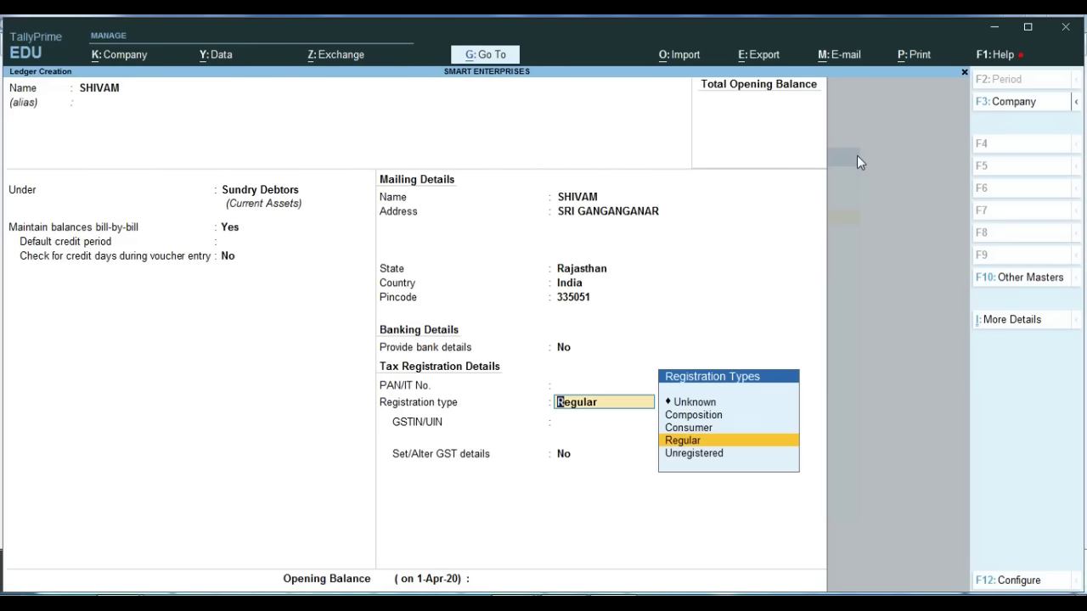
pyautogui.press('ctrl')
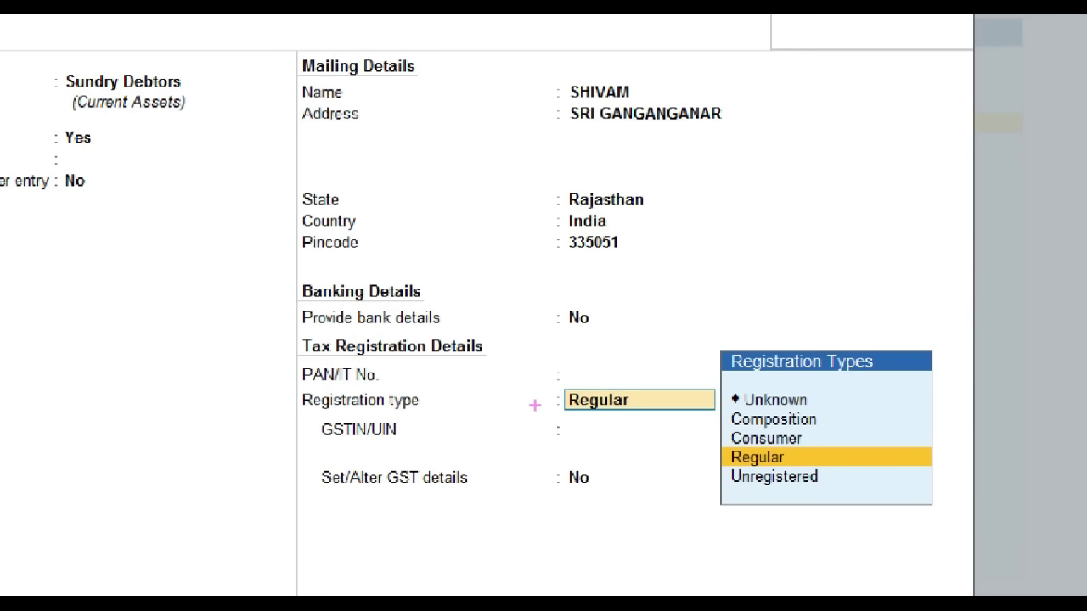
pyautogui.press('Down')
pyautogui.press('Return')
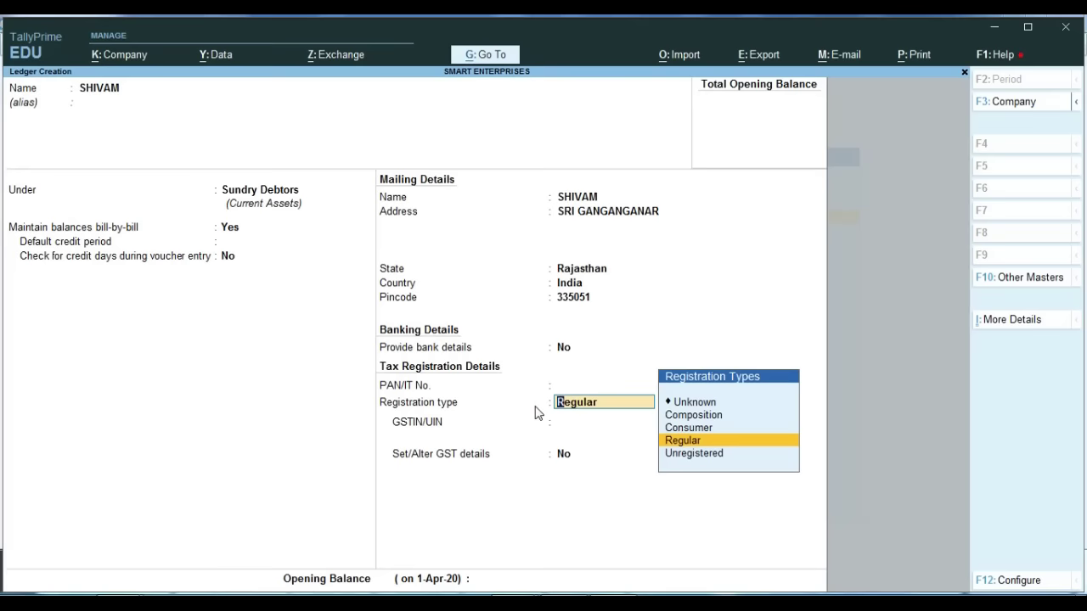
pyautogui.press('Return')
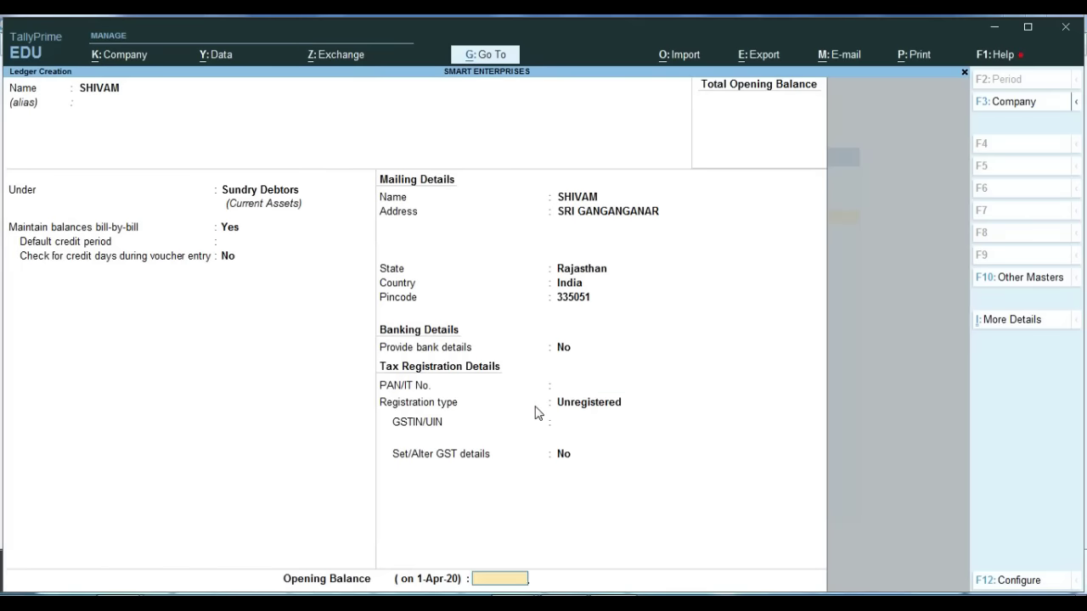
pyautogui.press('Return')
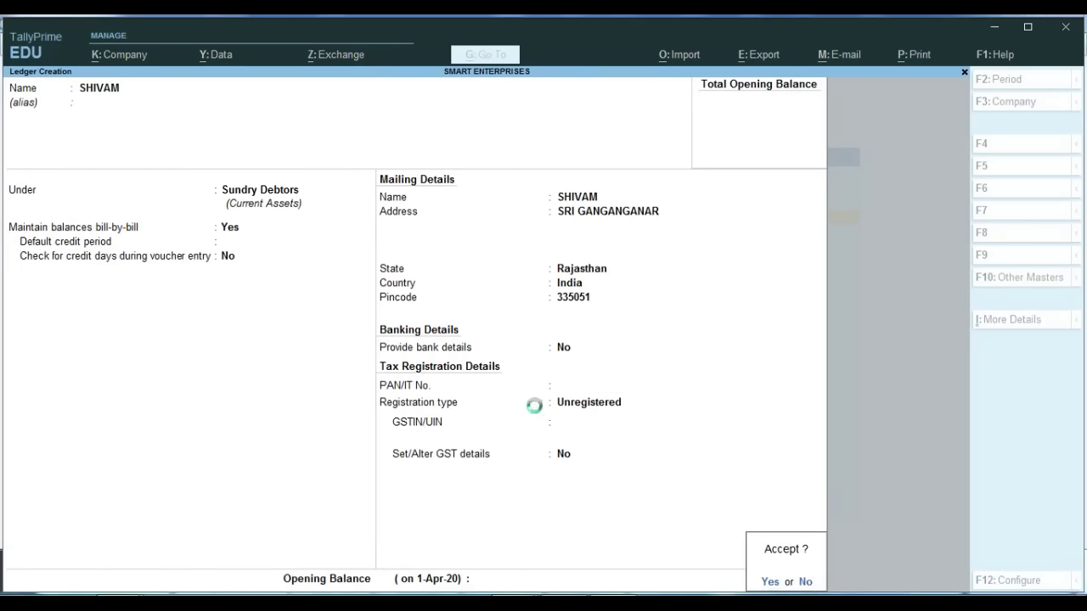
pyautogui.press('Return')
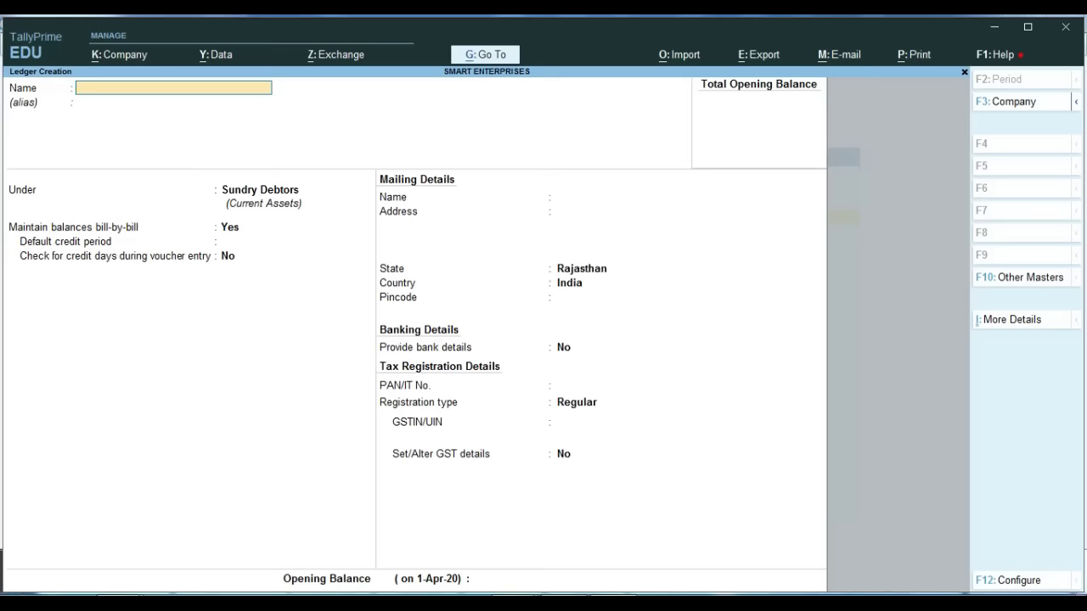
pyautogui.moveTo(520, 605)
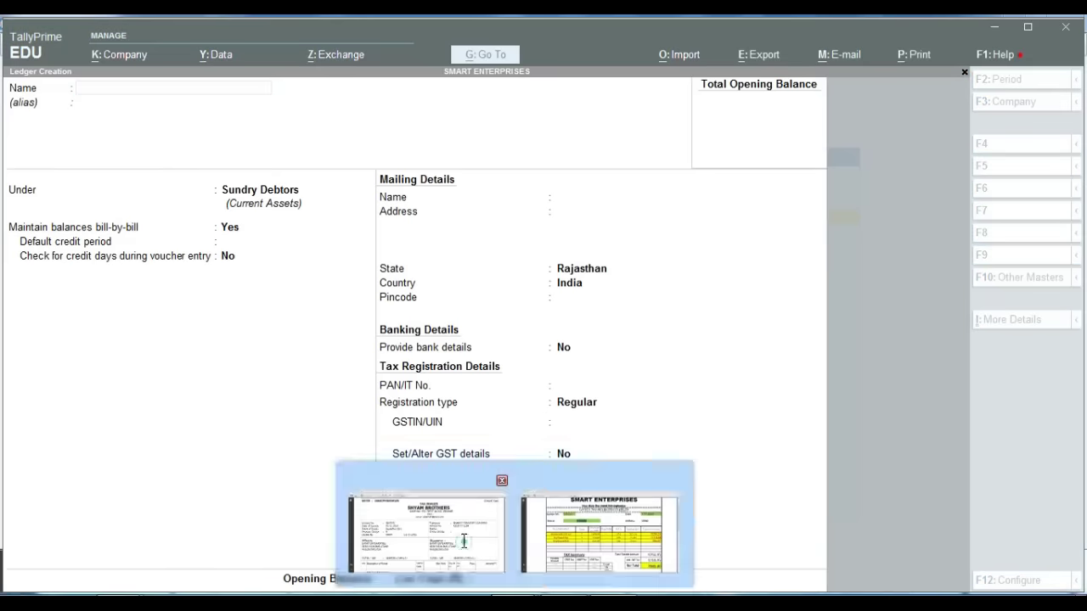
pyautogui.click(427, 521)
pyautogui.moveTo(409, 190); pyautogui.dragTo(601, 189)
pyautogui.scroll(-3, 492, 406)
pyautogui.scroll(-3, 455, 440)
pyautogui.scroll(2, 330, 305)
pyautogui.scroll(-1, 314, 340)
pyautogui.moveTo(128, 363); pyautogui.dragTo(234, 424)
pyautogui.scroll(5, 321, 386)
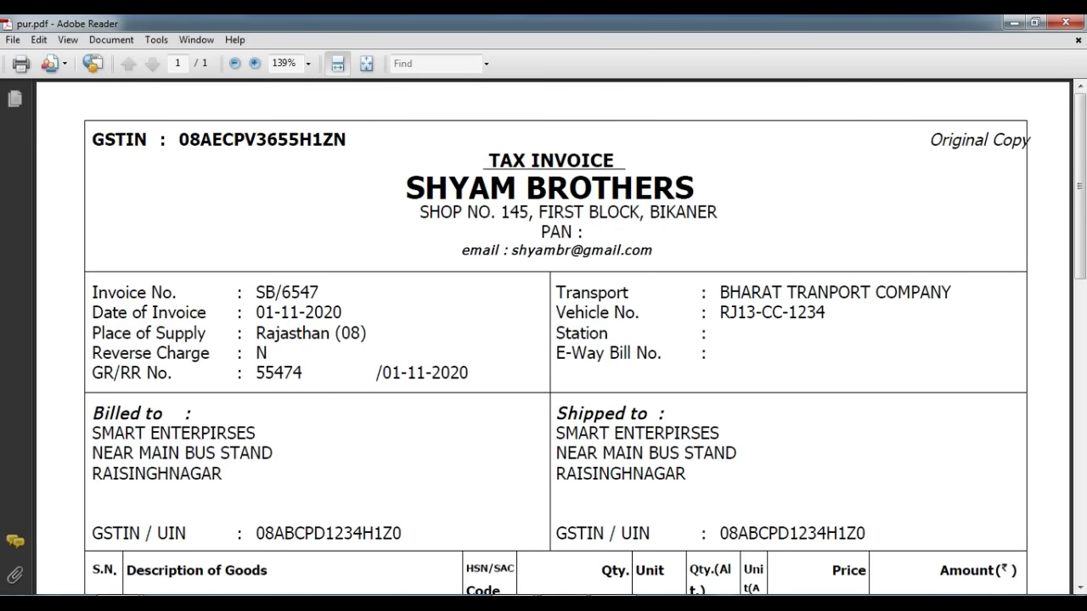
pyautogui.hotkey('alt', 'Tab')
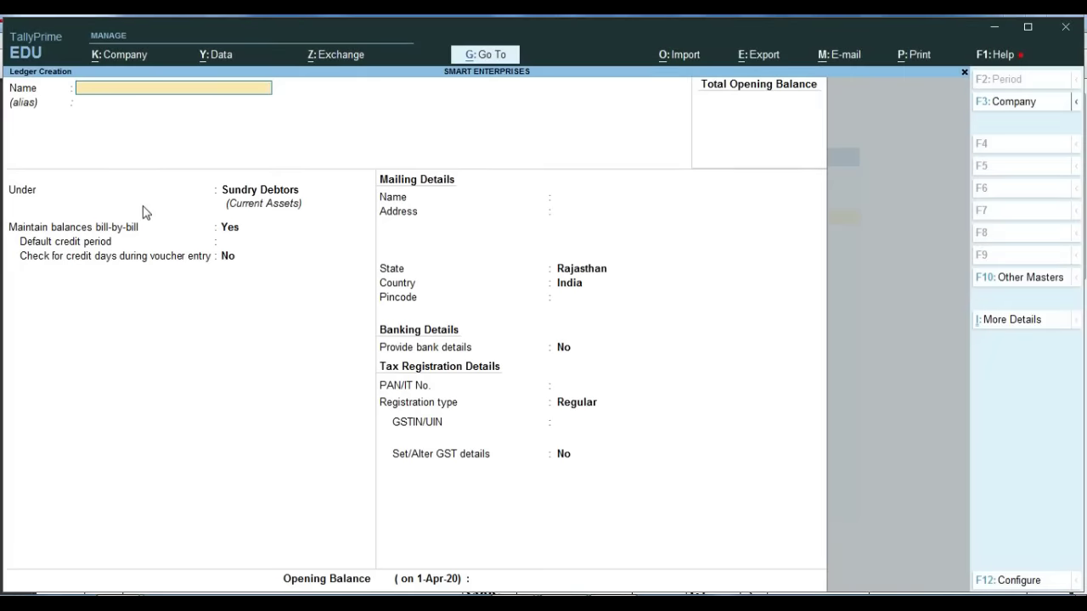
# Create ledger SHYAM BROTHERS under Sundry Creditors with bill-by-bill balances at Yes
pyautogui.write('SHYAM BROTHERS')
pyautogui.press('Return')
pyautogui.press('Return')
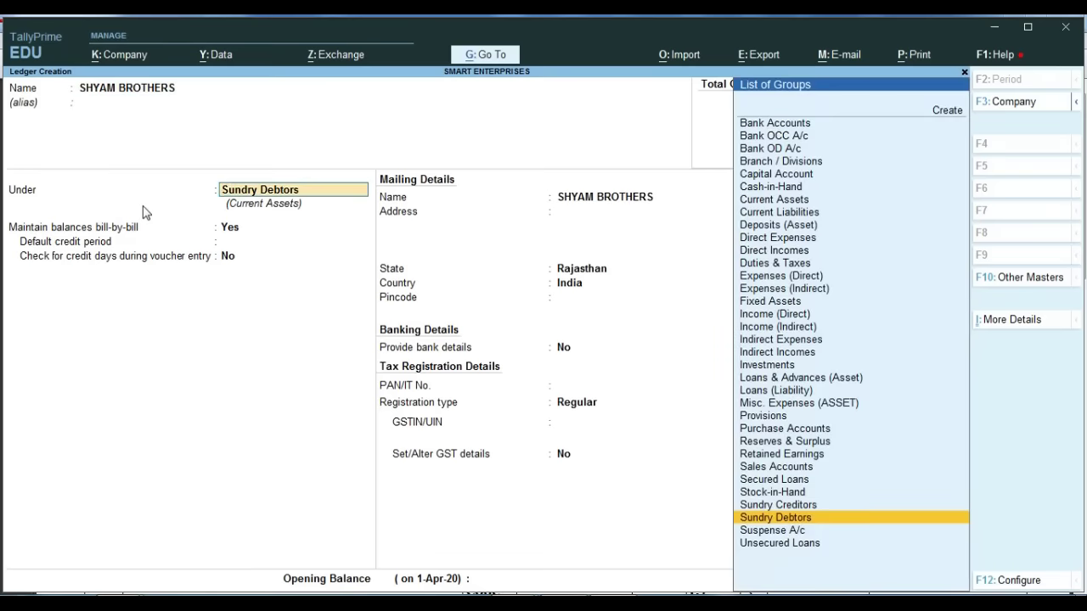
pyautogui.write('SUND')
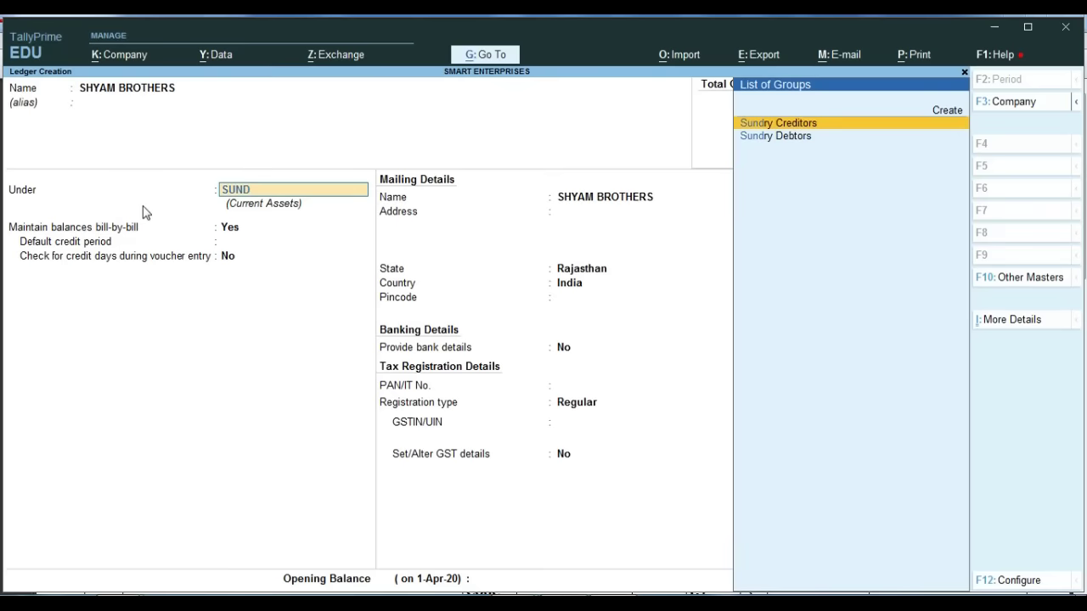
pyautogui.press('Return')
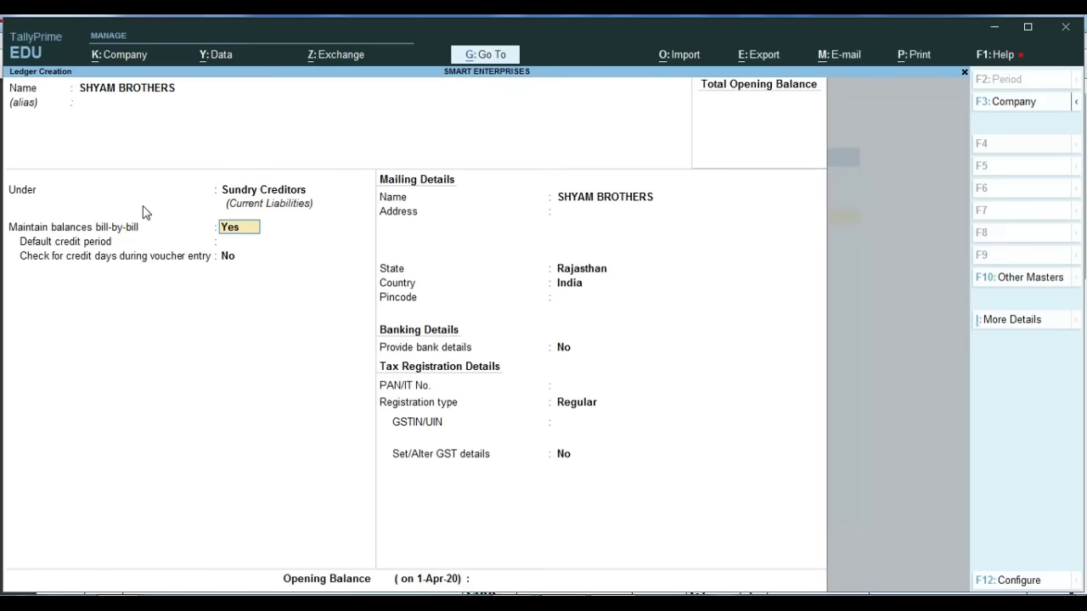
pyautogui.press('Return')
pyautogui.press('Return')
pyautogui.press('Return')
pyautogui.press('Return')
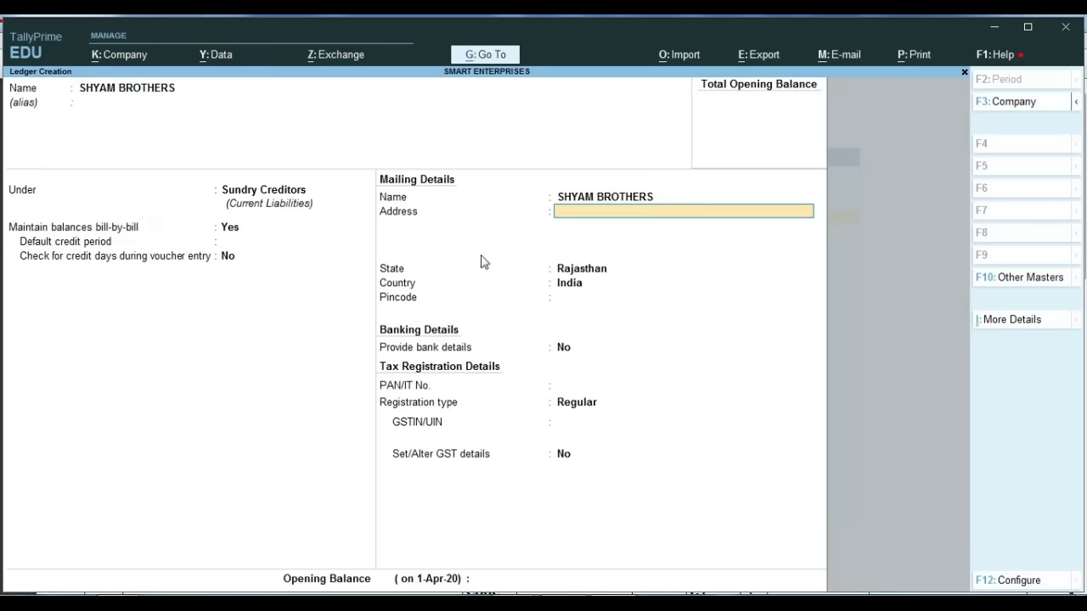
pyautogui.moveTo(546, 601)
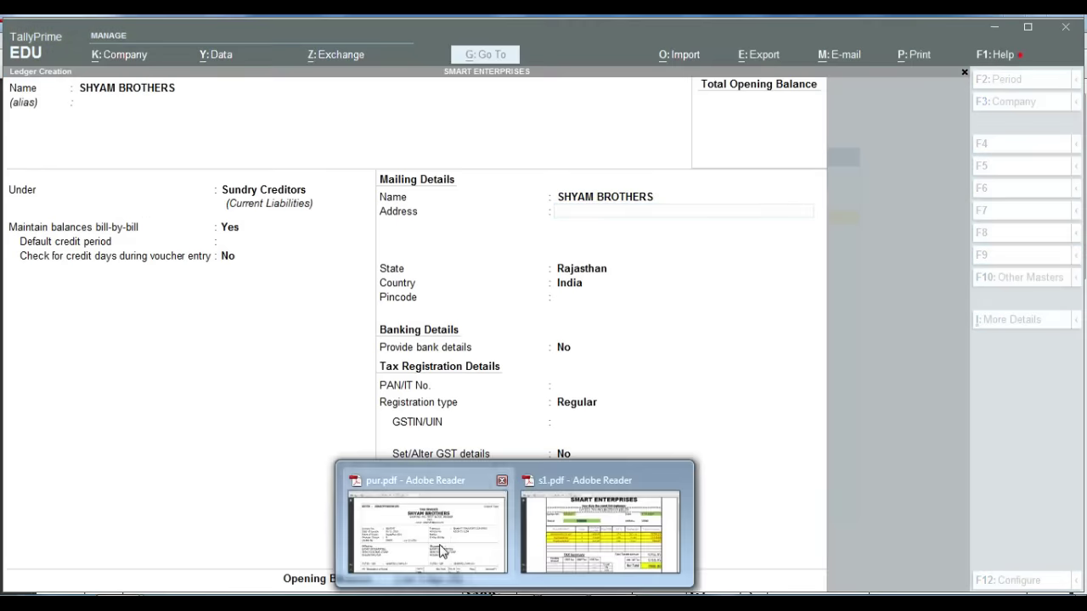
pyautogui.click(433, 535)
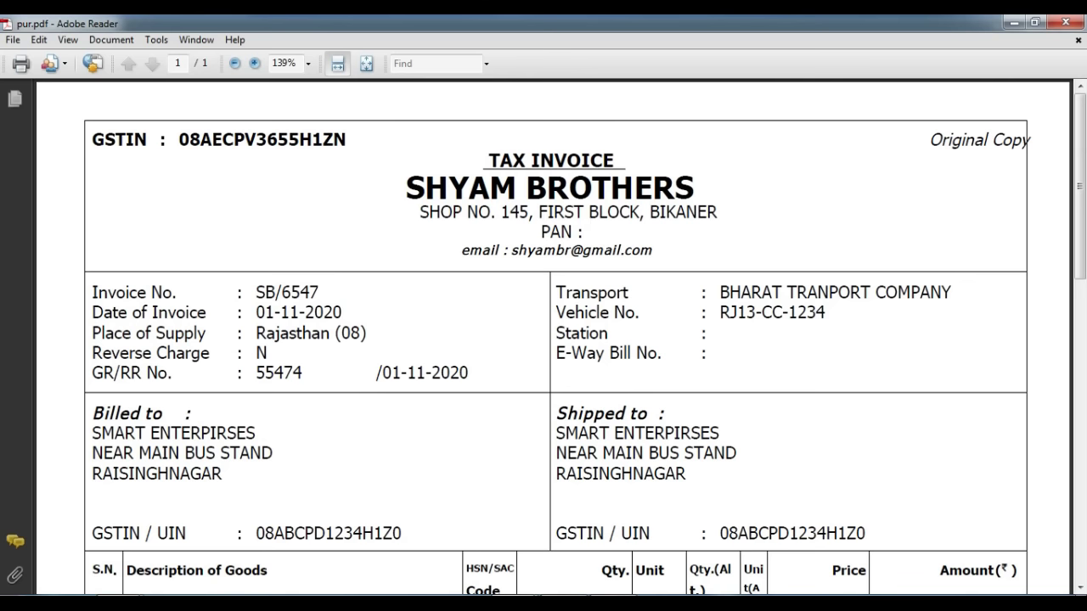
pyautogui.hotkey('alt', 'Tab')
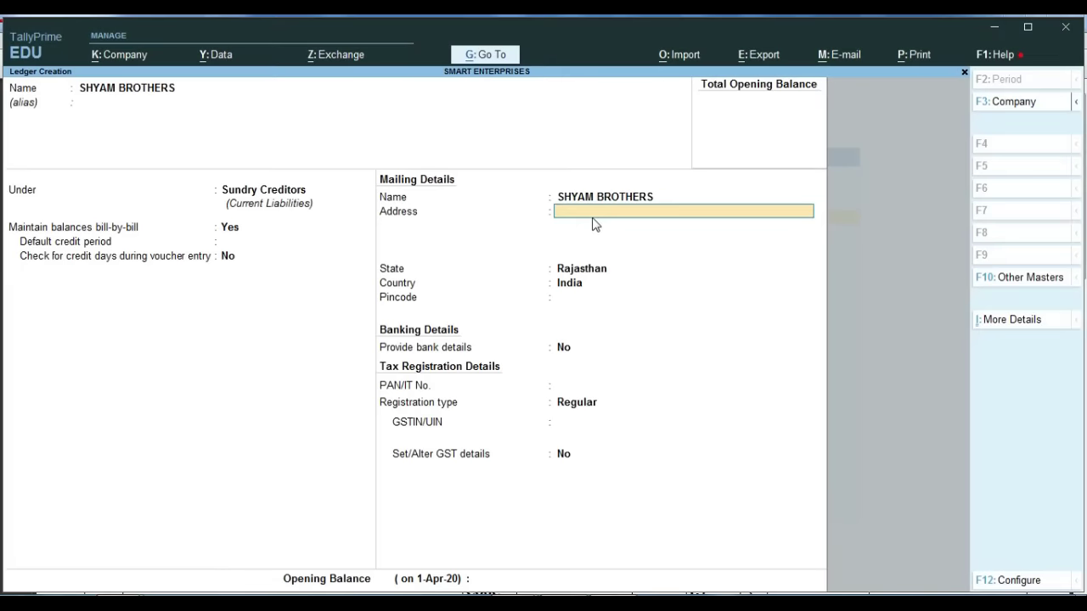
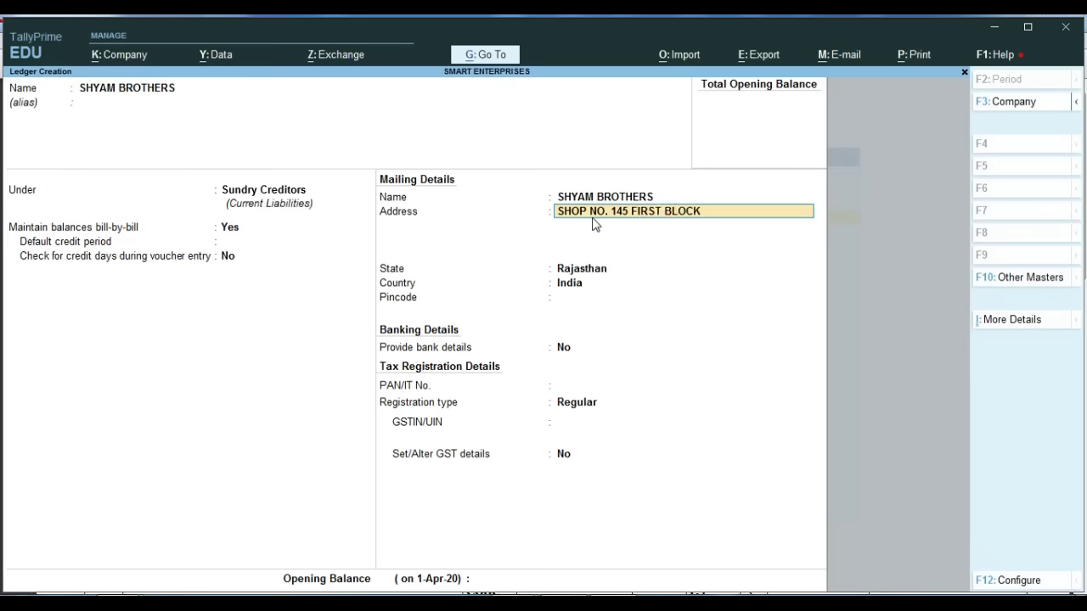
# Enter the supplier's two-line address, keeping state Rajasthan and registration type Regular
pyautogui.press('Return')
pyautogui.write('B')
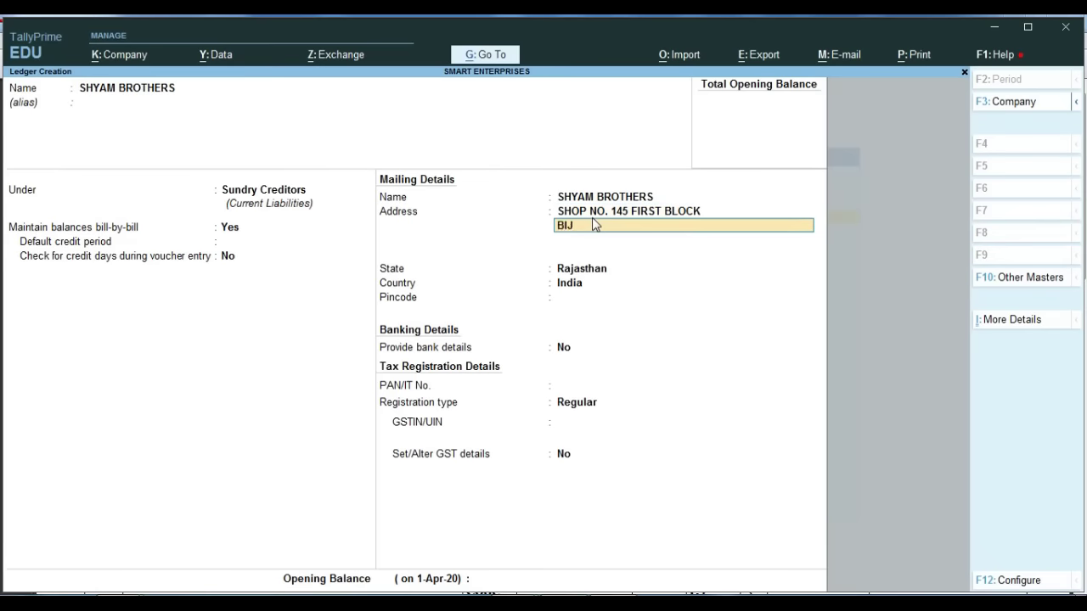
pyautogui.write('IKANER')
pyautogui.press('Return')
pyautogui.press('Return')
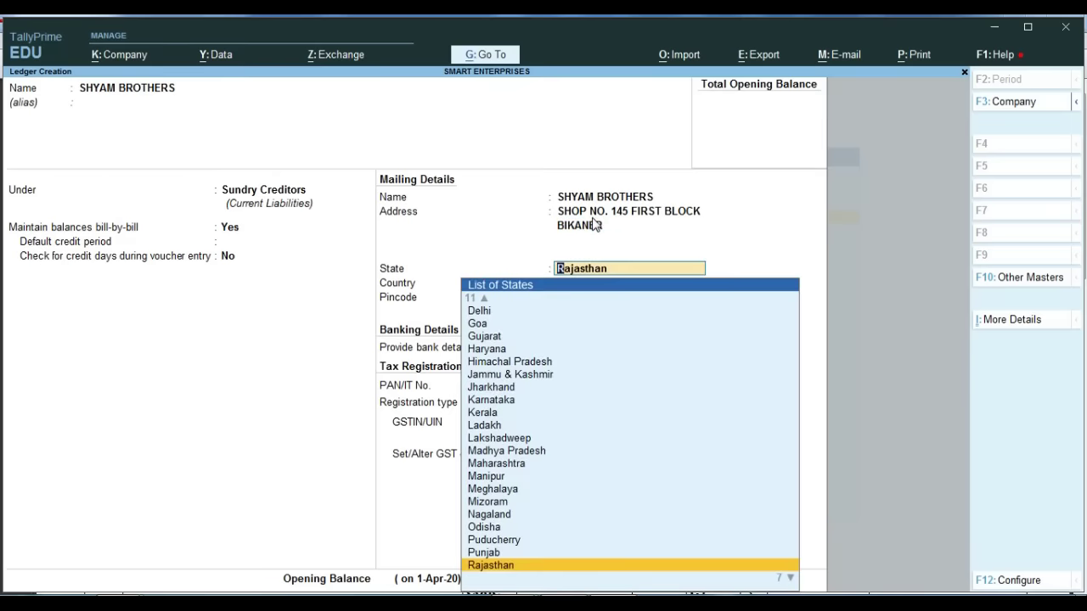
pyautogui.press('Return')
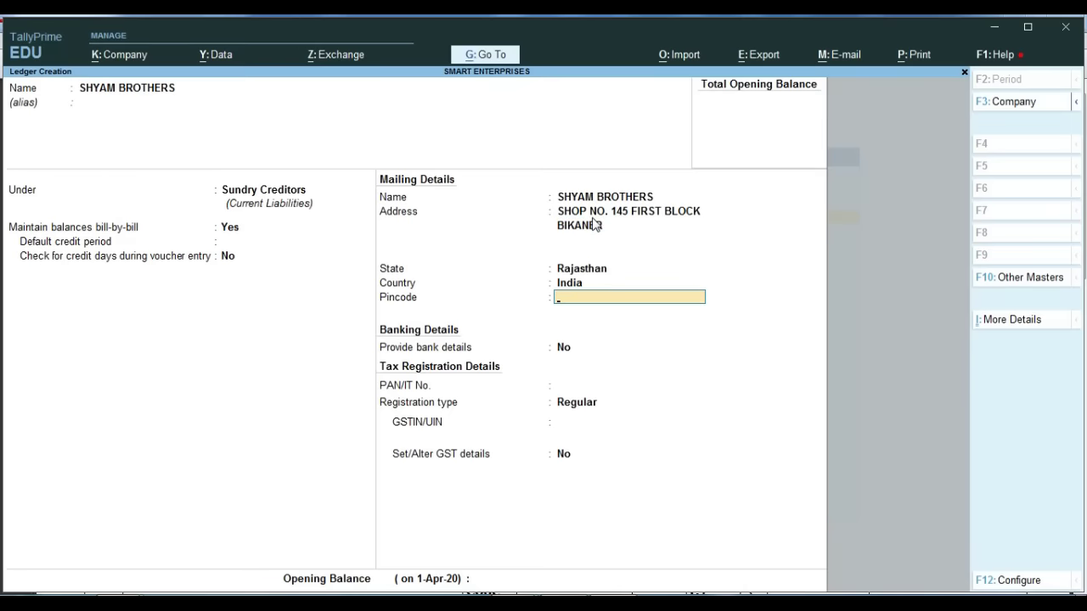
pyautogui.press('Return')
pyautogui.press('Return')
pyautogui.press('Return')
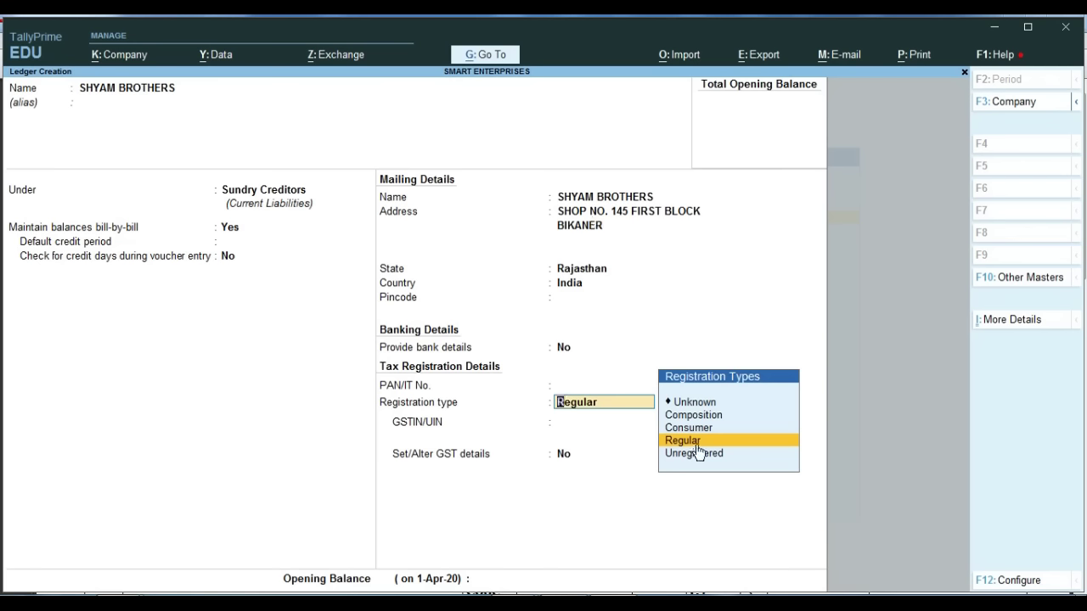
pyautogui.press('ctrl')
pyautogui.press('Return')
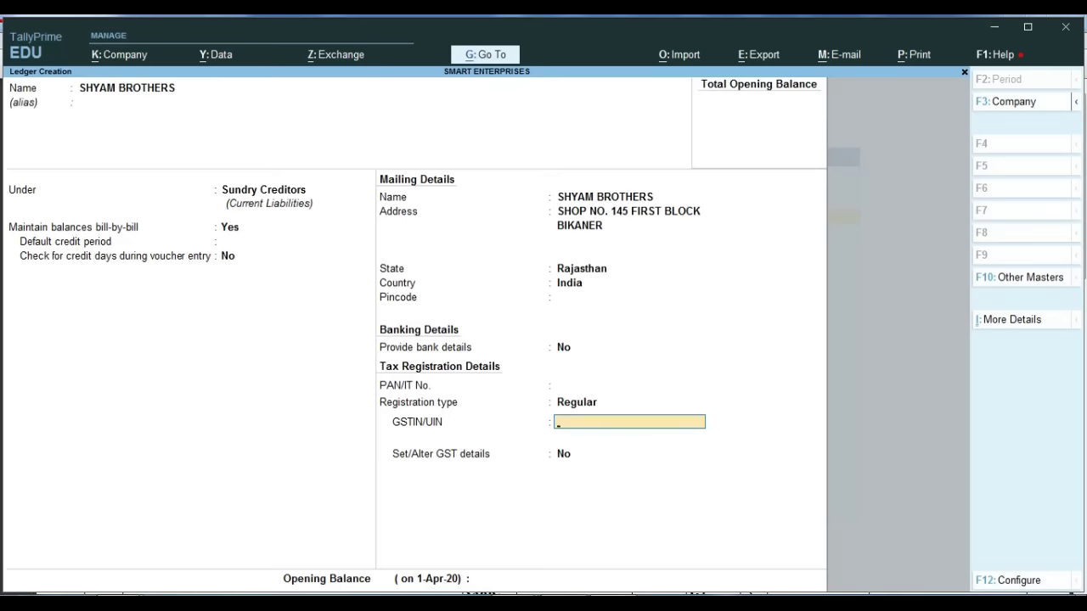
pyautogui.hotkey('ctrl', 'a')
pyautogui.moveTo(522, 603)
pyautogui.click(442, 527)
pyautogui.scroll(-8, 450, 331)
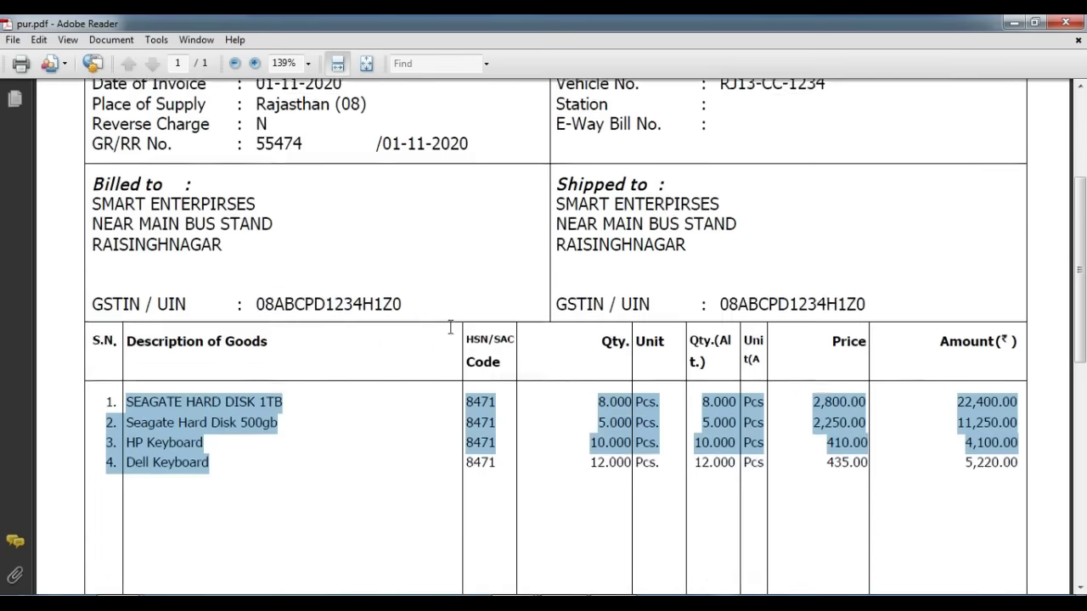
pyautogui.scroll(-4, 450, 335)
pyautogui.click(531, 216)
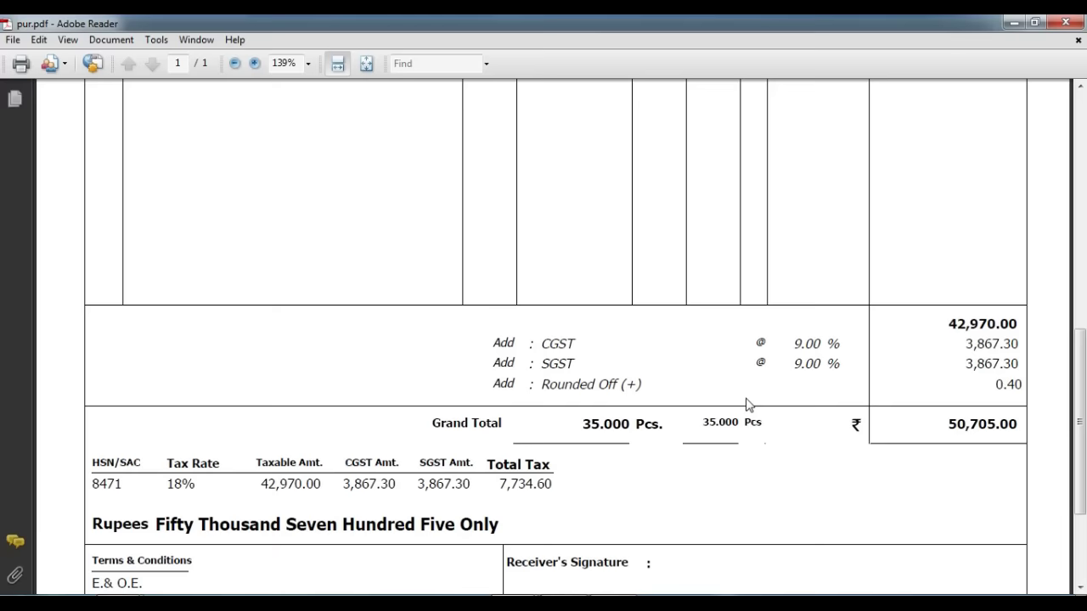
pyautogui.hotkey('alt', 'Tab')
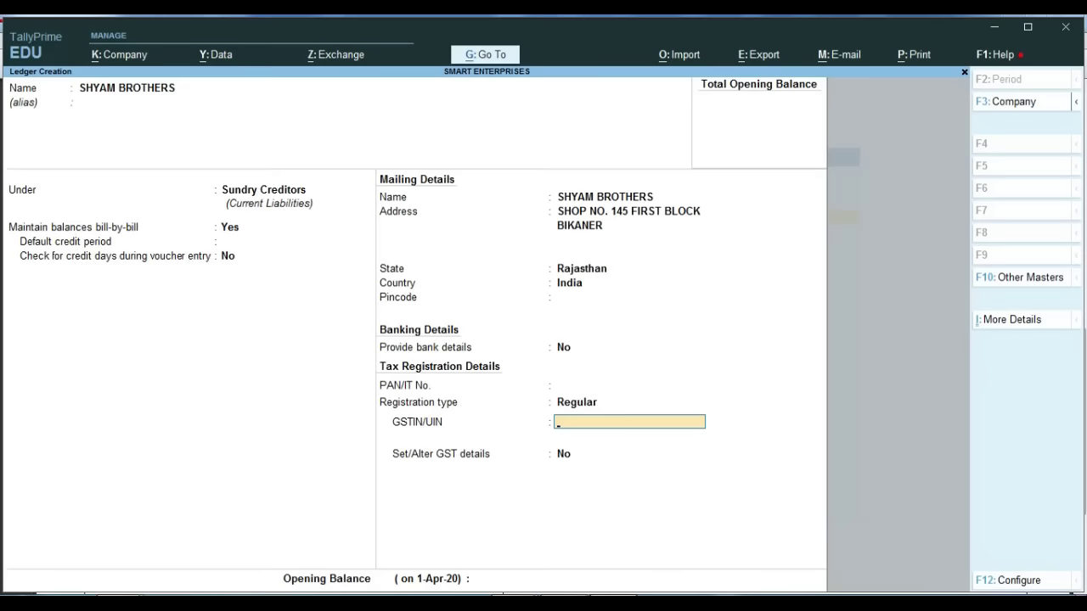
# Try leaving GSTIN/UIN empty, then bring up the pur.pdf invoice to find the number
pyautogui.press('Return')
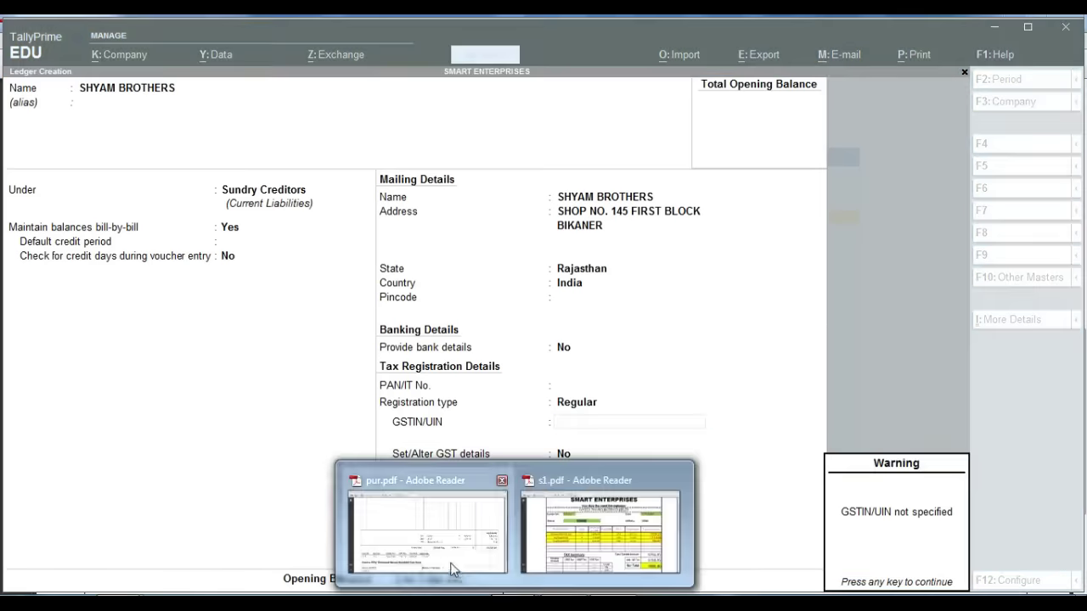
pyautogui.click(449, 564)
pyautogui.scroll(10, 444, 391)
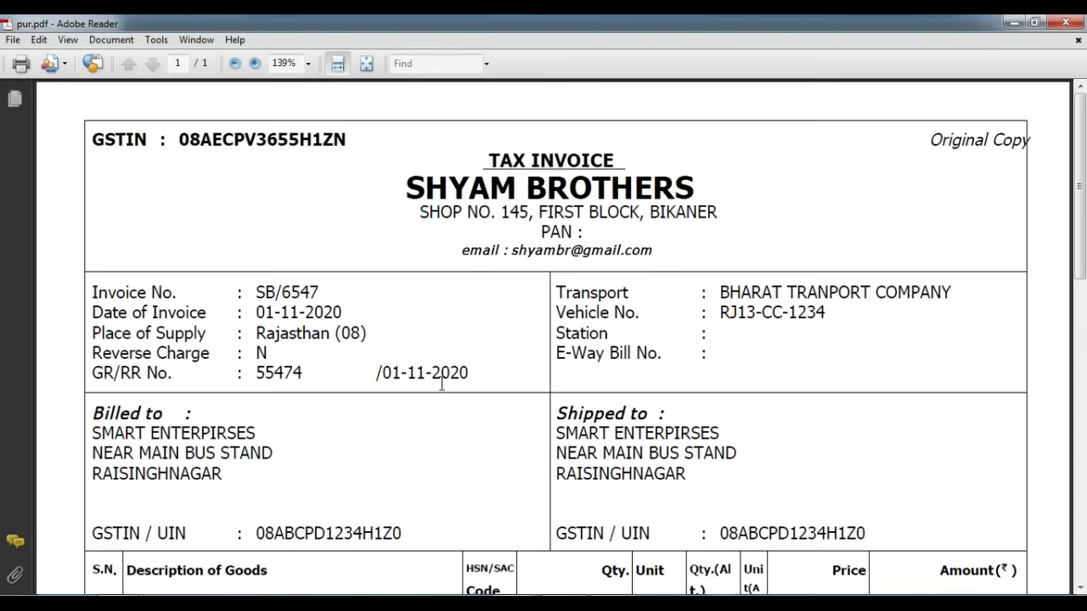
# Copy the supplier's GSTIN from the pur.pdf invoice header and return to TallyPrime
pyautogui.moveTo(180, 144); pyautogui.dragTo(351, 148)
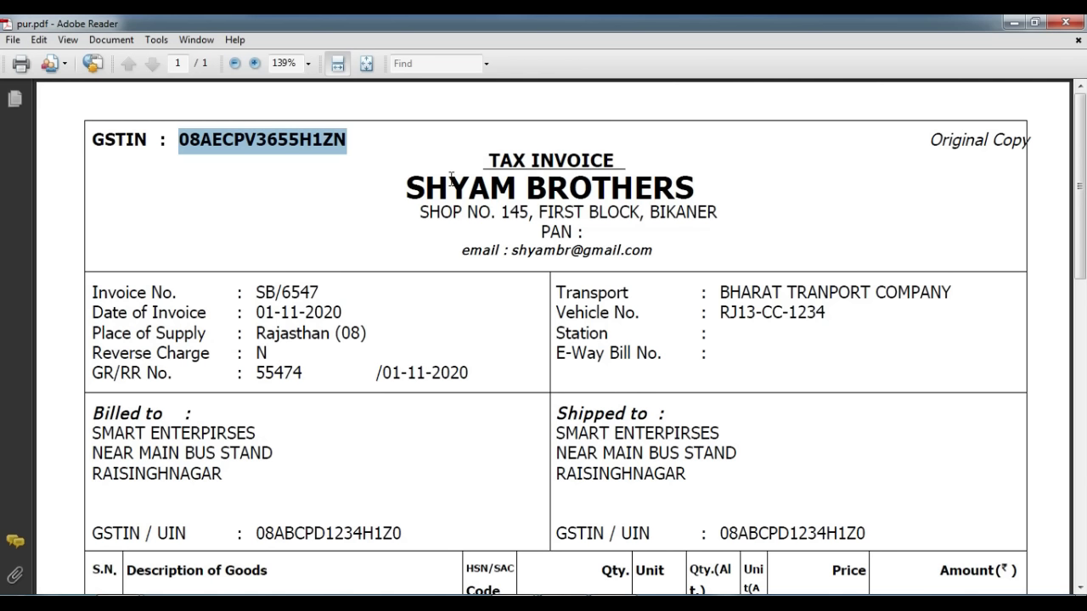
pyautogui.click(434, 230)
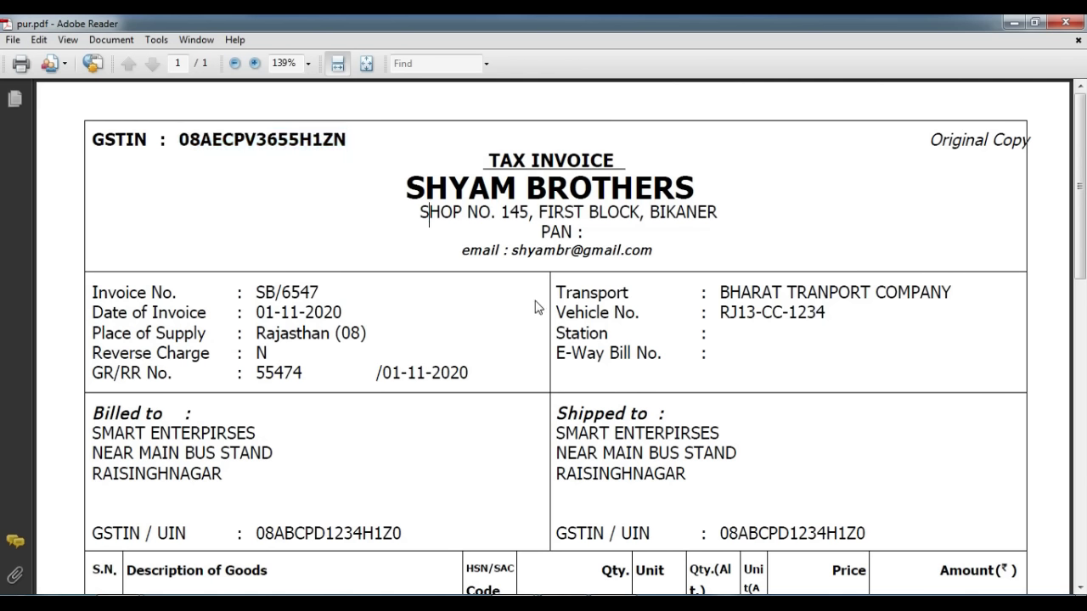
pyautogui.scroll(-10, 535, 308)
pyautogui.scroll(10, 621, 357)
pyautogui.moveTo(179, 141); pyautogui.dragTo(344, 146)
pyautogui.rightClick(309, 141)
pyautogui.click(340, 151)
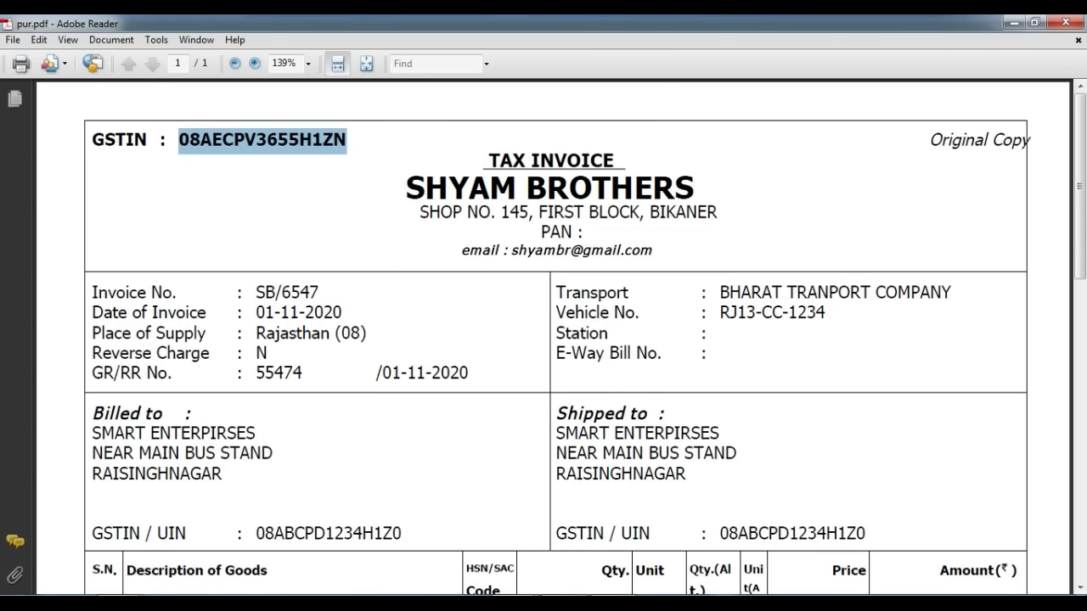
pyautogui.hotkey('alt', 'Tab')
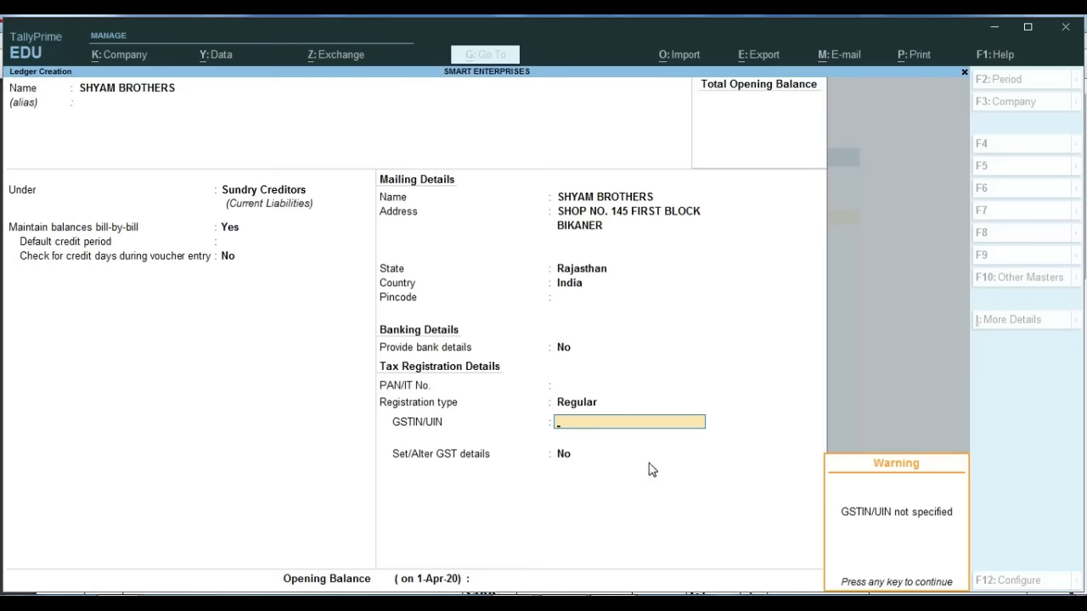
# Paste the copied GSTIN into GSTIN/UIN and save the SHYAM BROTHERS ledger
pyautogui.press('Return')
pyautogui.press('BackSpace')
pyautogui.hotkey('ctrl', 'v')
pyautogui.press('Return')
pyautogui.press('Return')
pyautogui.press('Return')
pyautogui.press('Return')
pyautogui.press('Return')
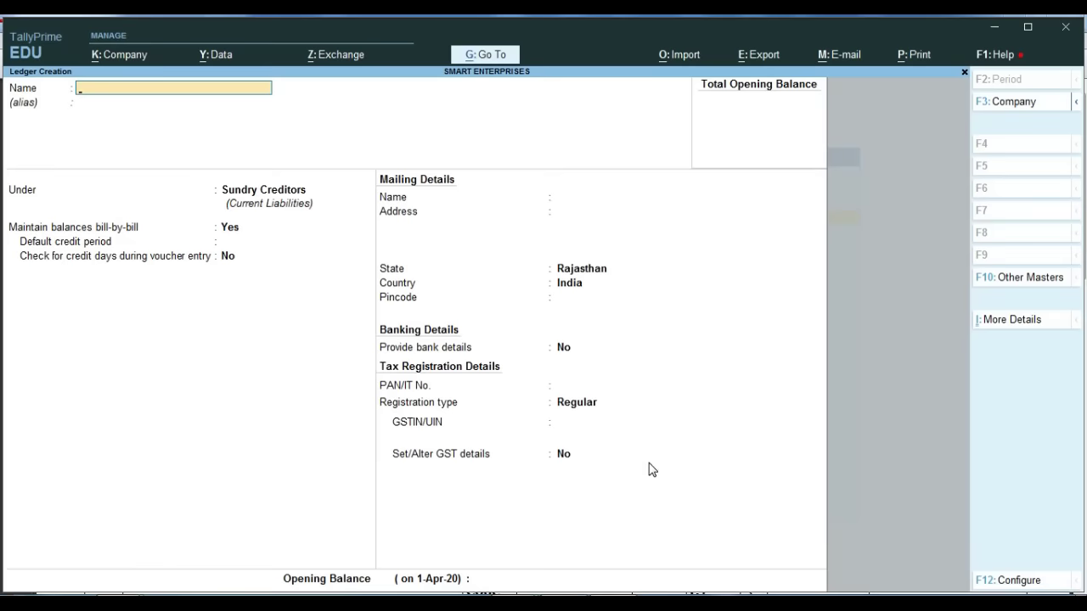
pyautogui.moveTo(435, 603)
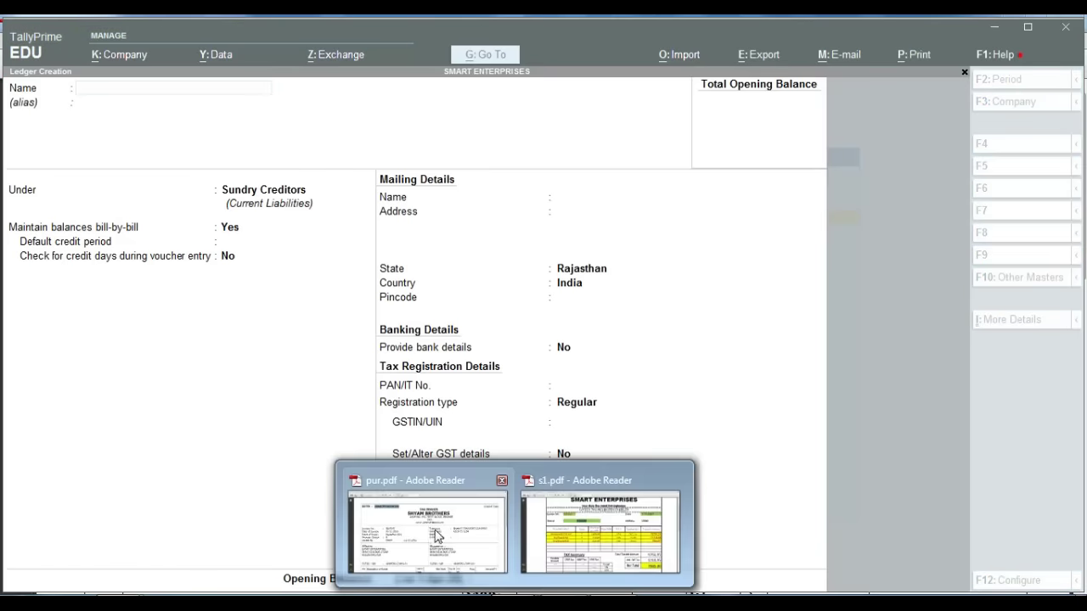
pyautogui.click(435, 536)
pyautogui.scroll(-5, 297, 426)
pyautogui.scroll(-2, 297, 426)
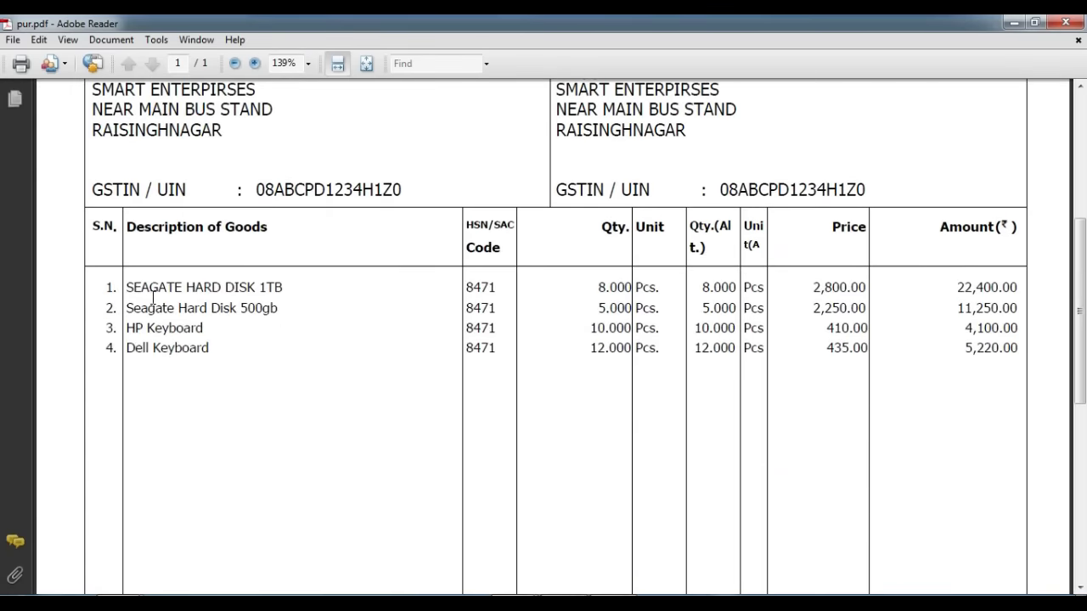
pyautogui.click(153, 297)
pyautogui.scroll(-4, 544, 358)
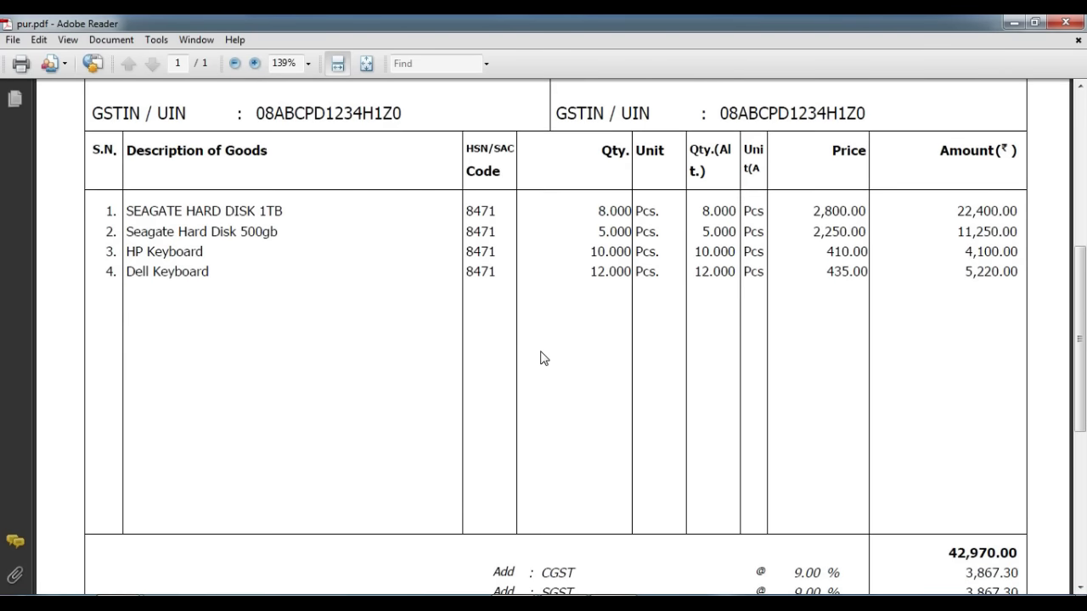
pyautogui.scroll(3, 543, 358)
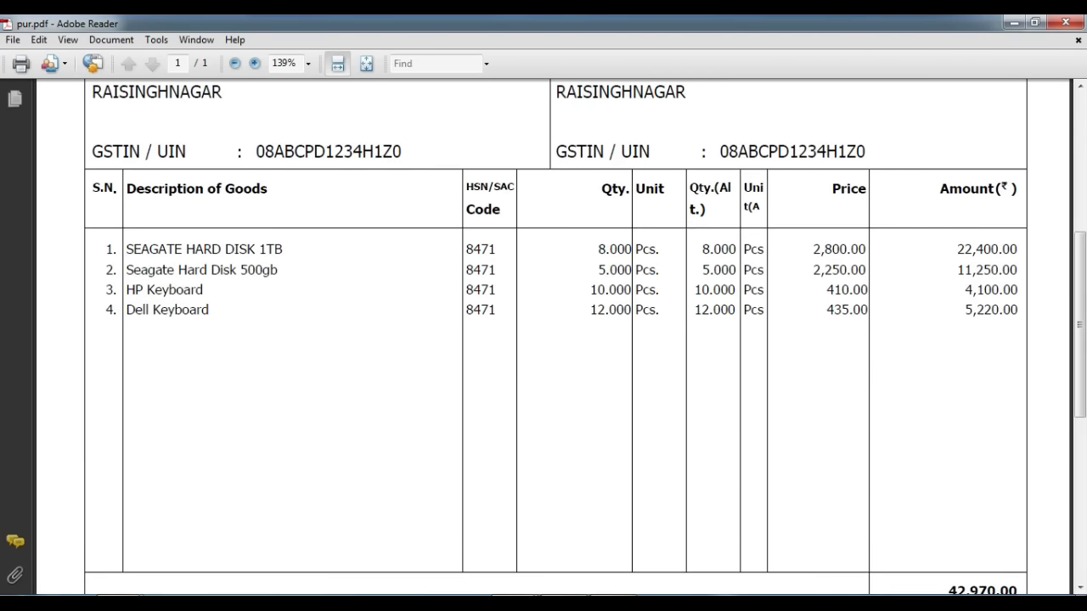
pyautogui.hotkey('alt', 'Tab')
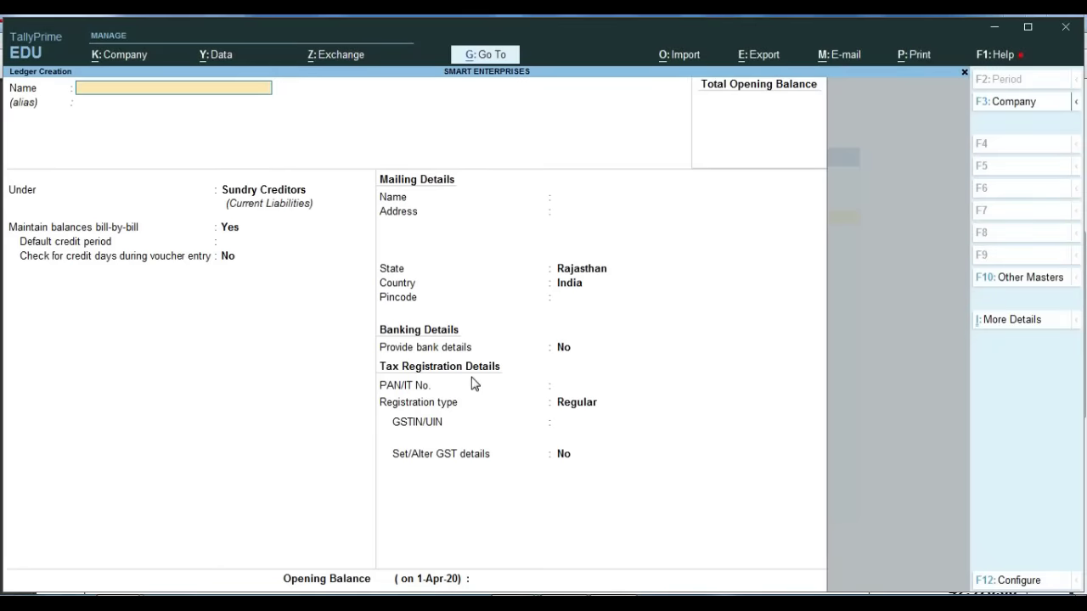
pyautogui.write('Computers Pura')
pyautogui.press('BackSpace')
pyautogui.press('BackSpace')
pyautogui.press('BackSpace')
pyautogui.write('arts Purchase')
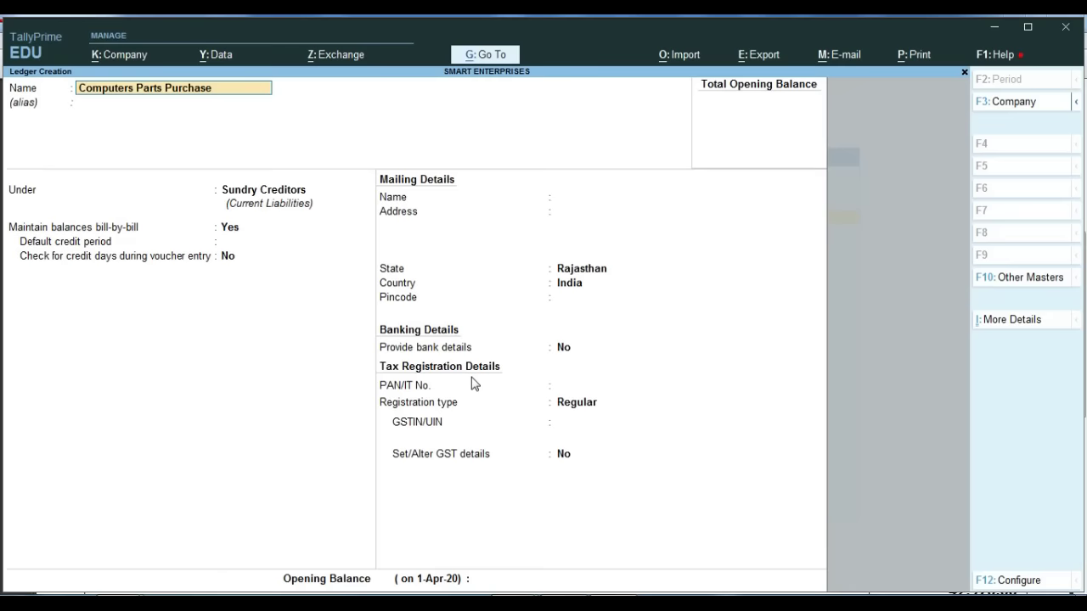
pyautogui.write(' @18%')
pyautogui.press('Return')
pyautogui.press('Return')
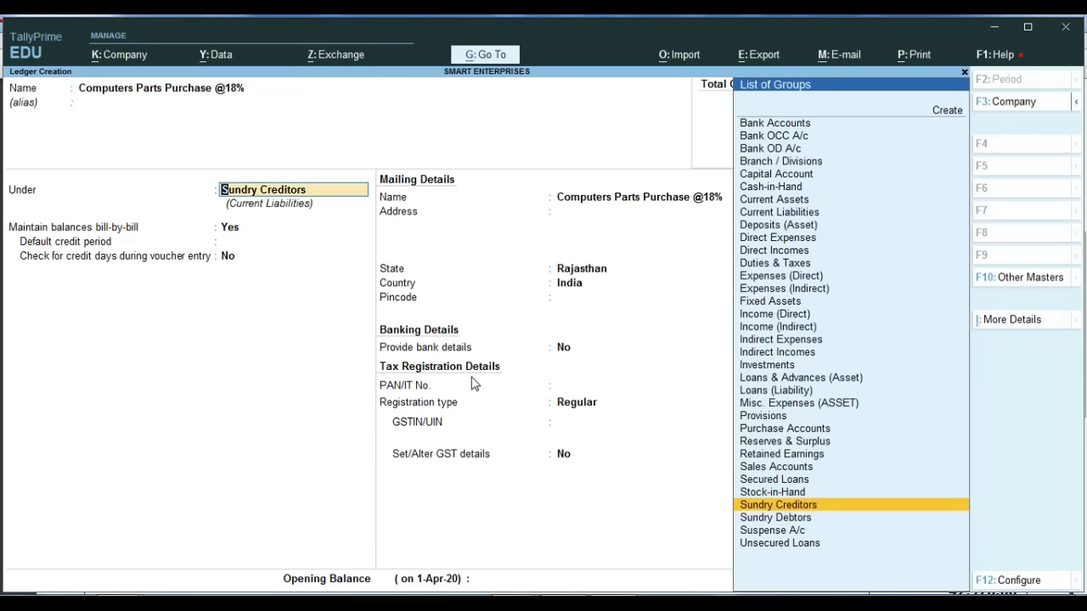
pyautogui.write('Pur')
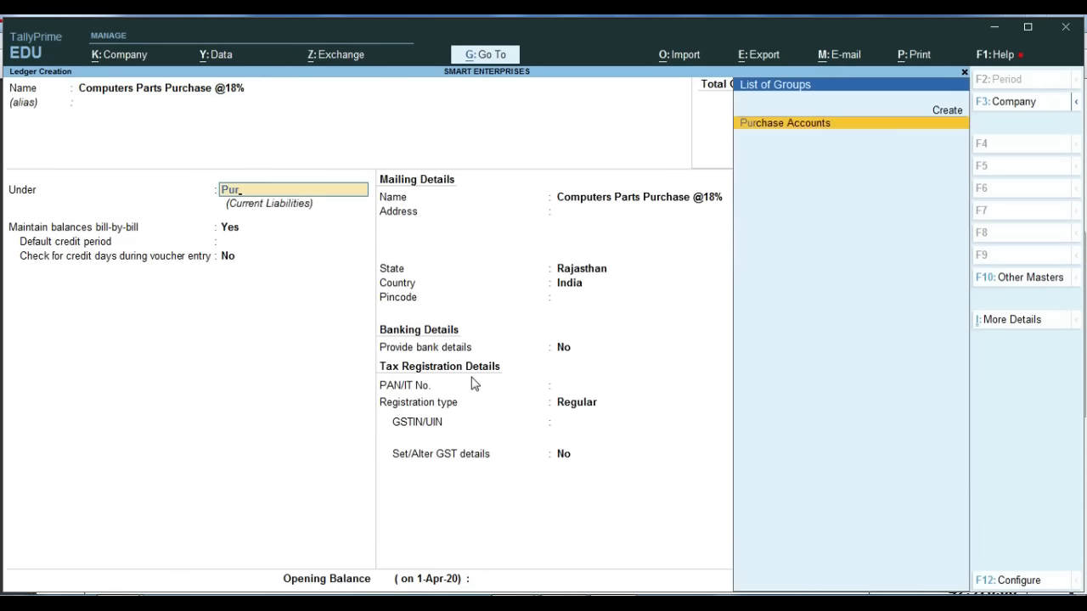
pyautogui.press('Return')
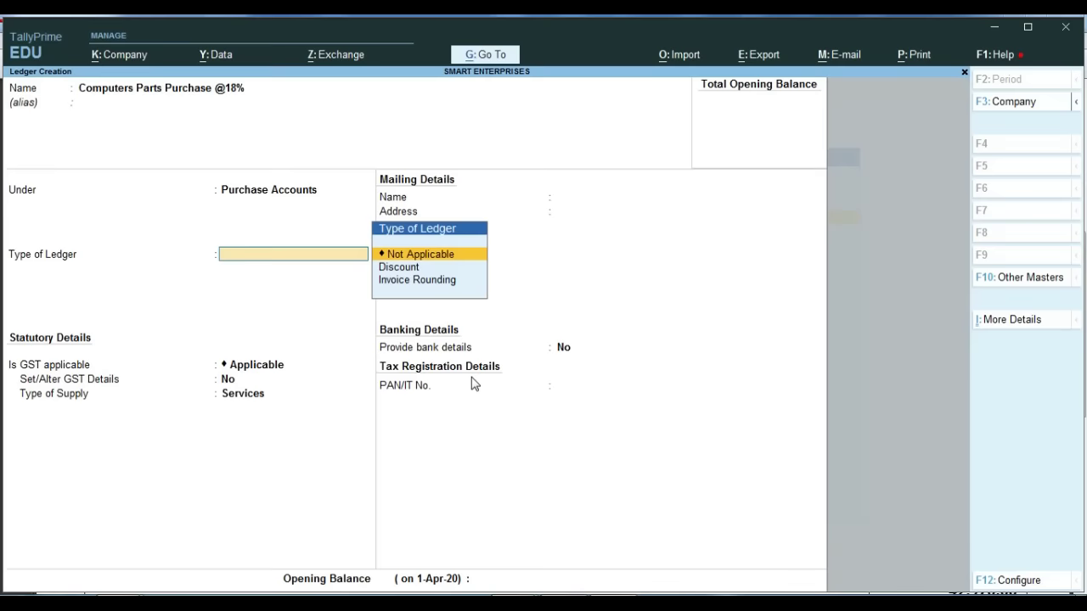
# Set ledger type Not Applicable, GST Applicable and supply type Goods
pyautogui.press('Return')
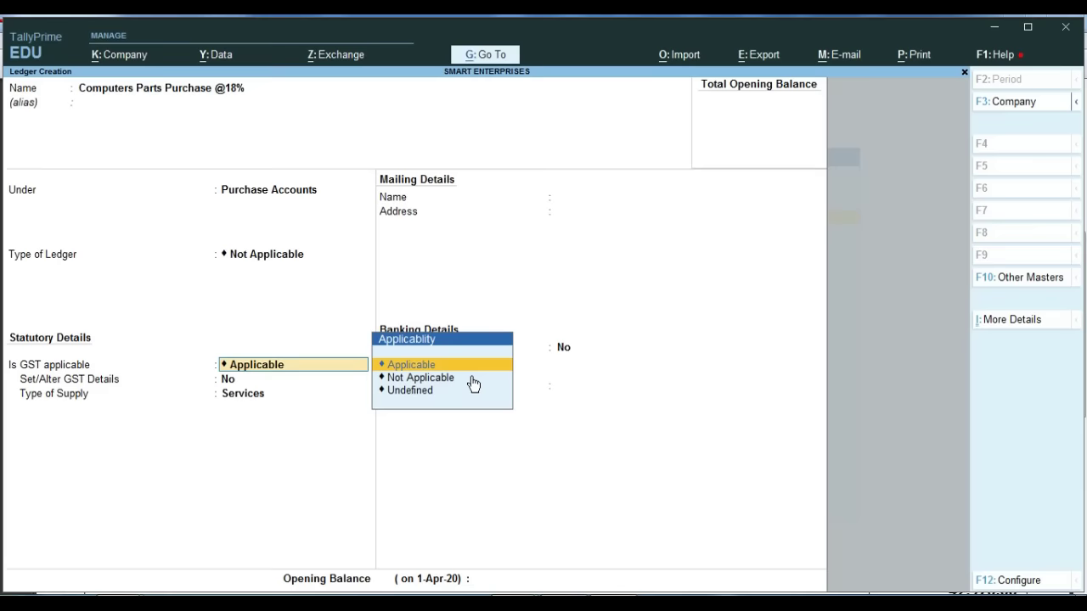
pyautogui.press('Return')
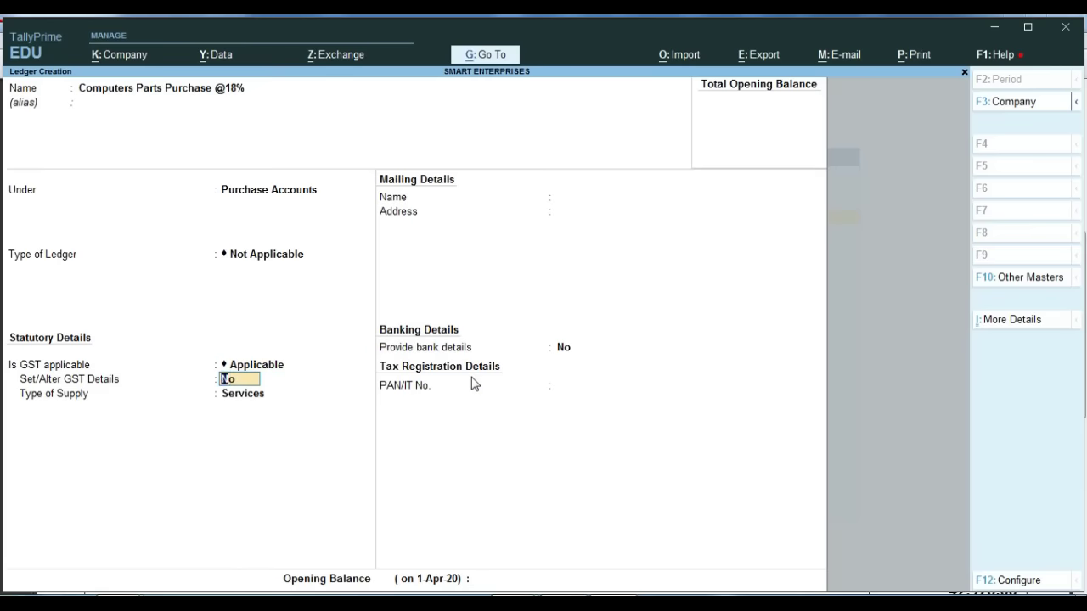
pyautogui.press('Return')
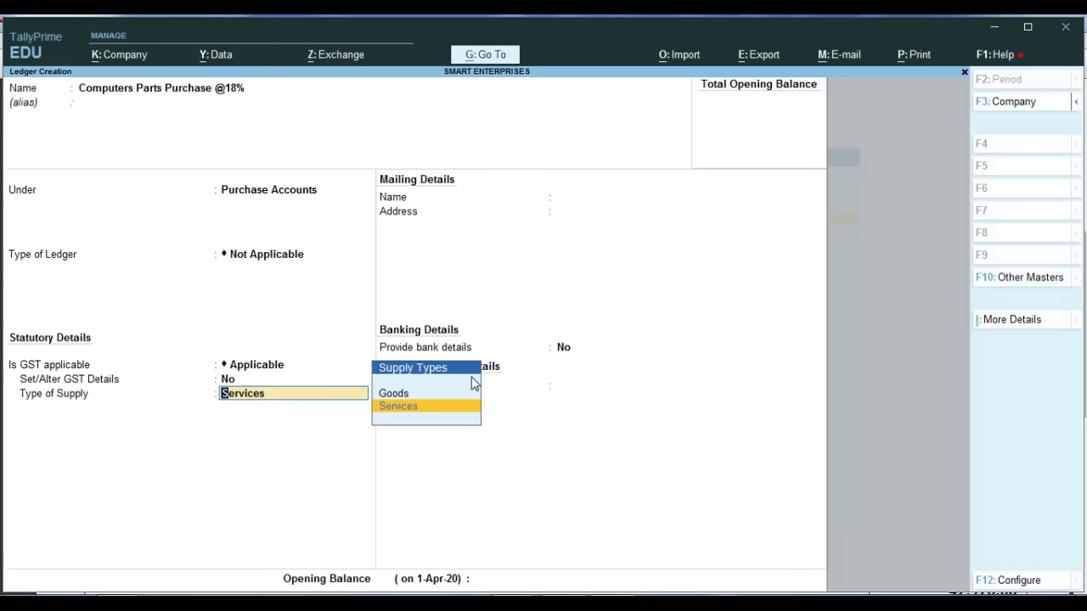
pyautogui.press('Up')
pyautogui.press('Return')
pyautogui.press('Return')
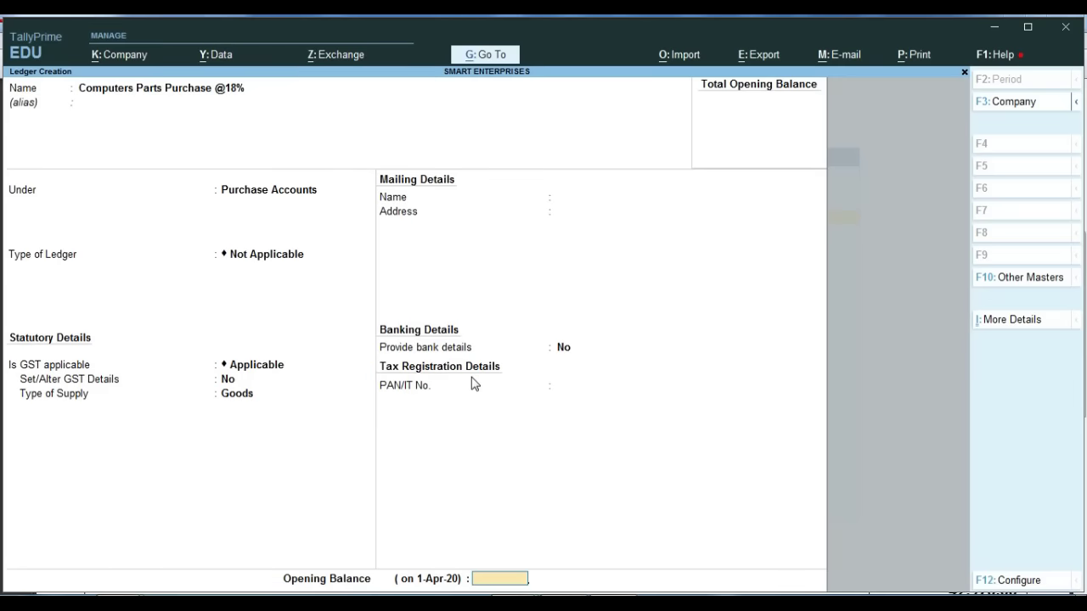
pyautogui.press('Return')
pyautogui.press('Return')
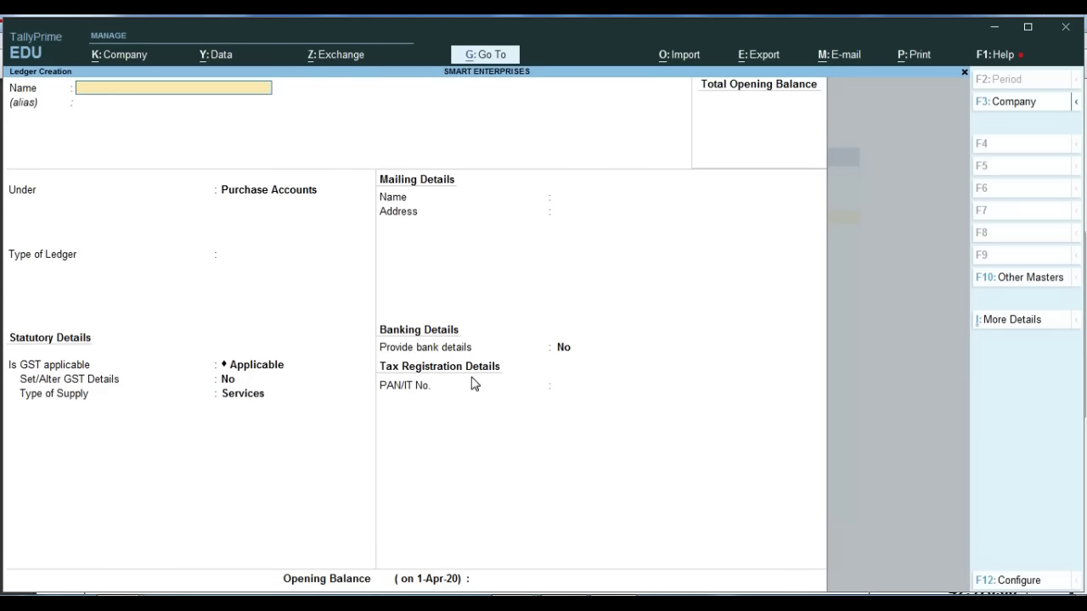
pyautogui.write('Computers Parts Purchase @18%')
pyautogui.press('BackSpace')
pyautogui.press('BackSpace')
pyautogui.press('BackSpace')
pyautogui.press('BackSpace')
pyautogui.press('BackSpace')
pyautogui.press('BackSpace')
pyautogui.press('BackSpace')
pyautogui.press('BackSpace')
pyautogui.press('BackSpace')
pyautogui.press('BackSpace')
pyautogui.press('BackSpace')
pyautogui.press('BackSpace')
pyautogui.press('BackSpace')
pyautogui.press('BackSpace')
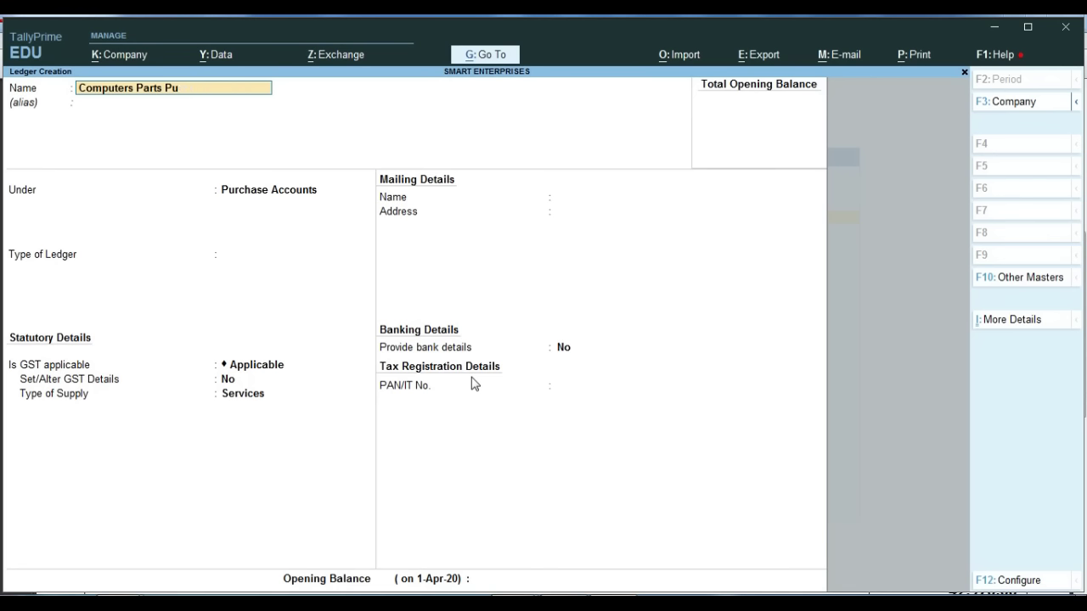
pyautogui.write('Sale c')
pyautogui.press('BackSpace')
pyautogui.write('@18%')
pyautogui.press('Return')
pyautogui.press('Return')
pyautogui.write('Sal')
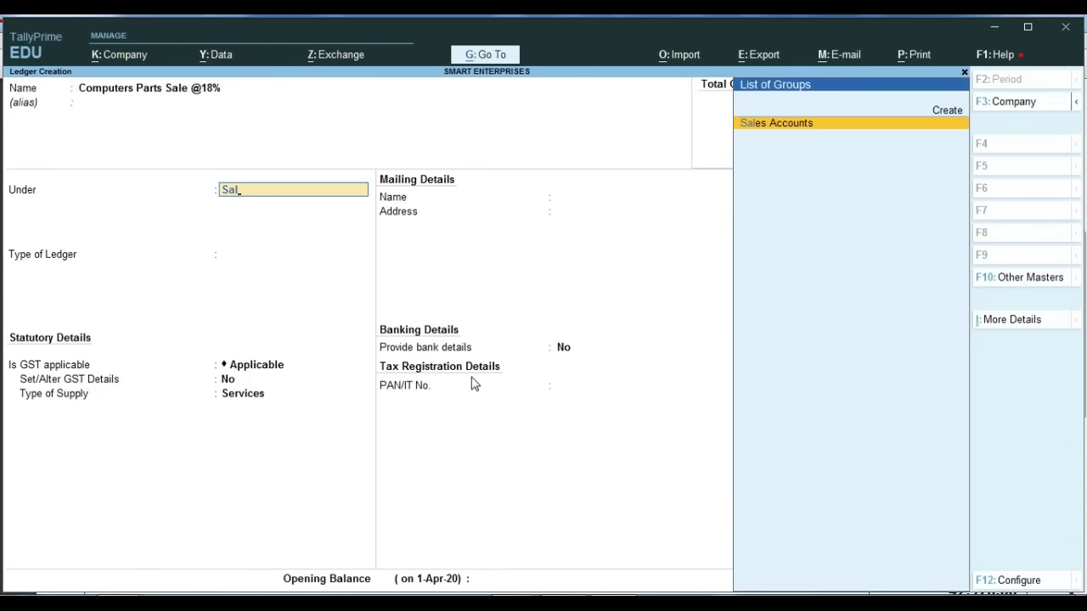
pyautogui.press('Return')
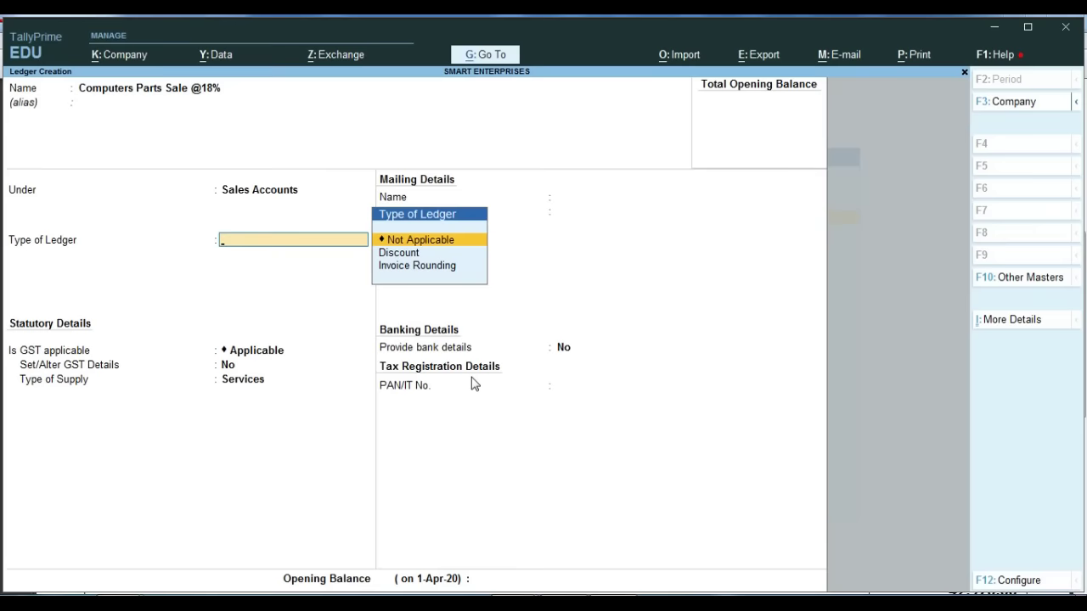
# Make it GST applicable with Goods supply, save it, and return to Gateway of Tally
pyautogui.press('Return')
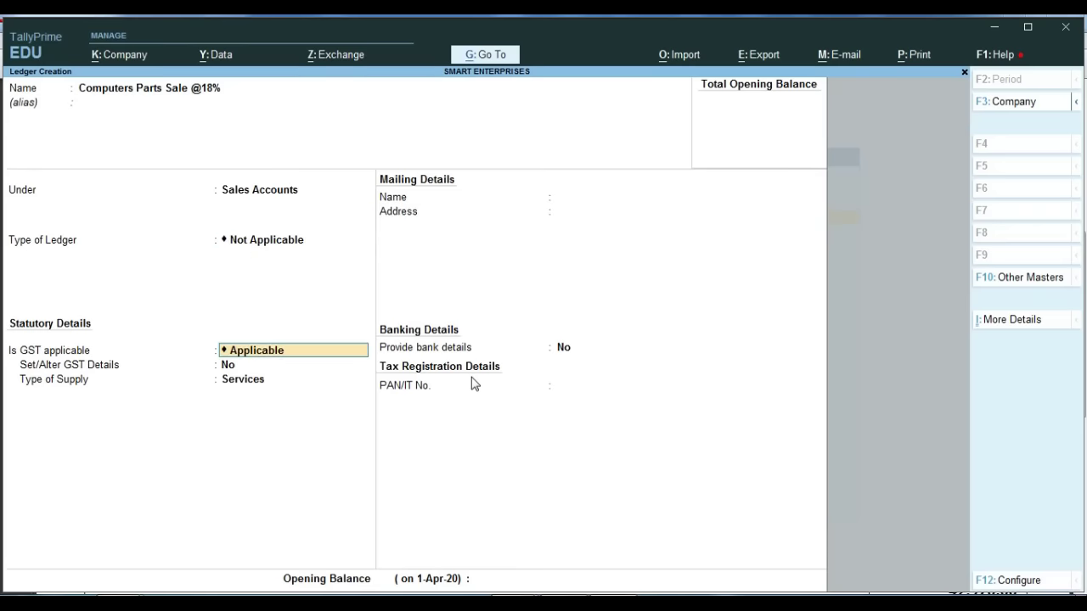
pyautogui.press('Return')
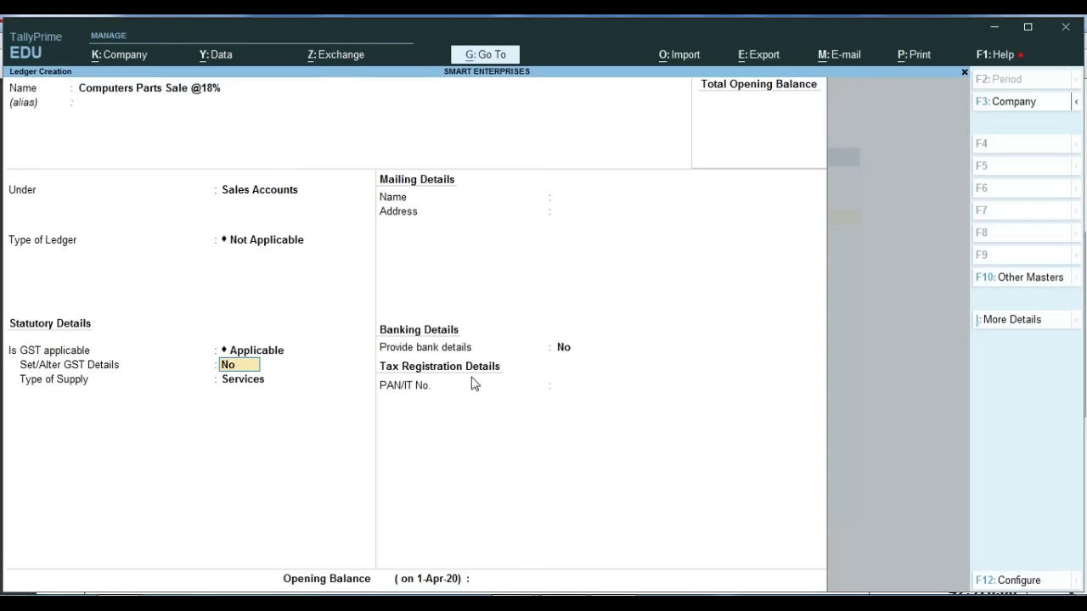
pyautogui.press('Return')
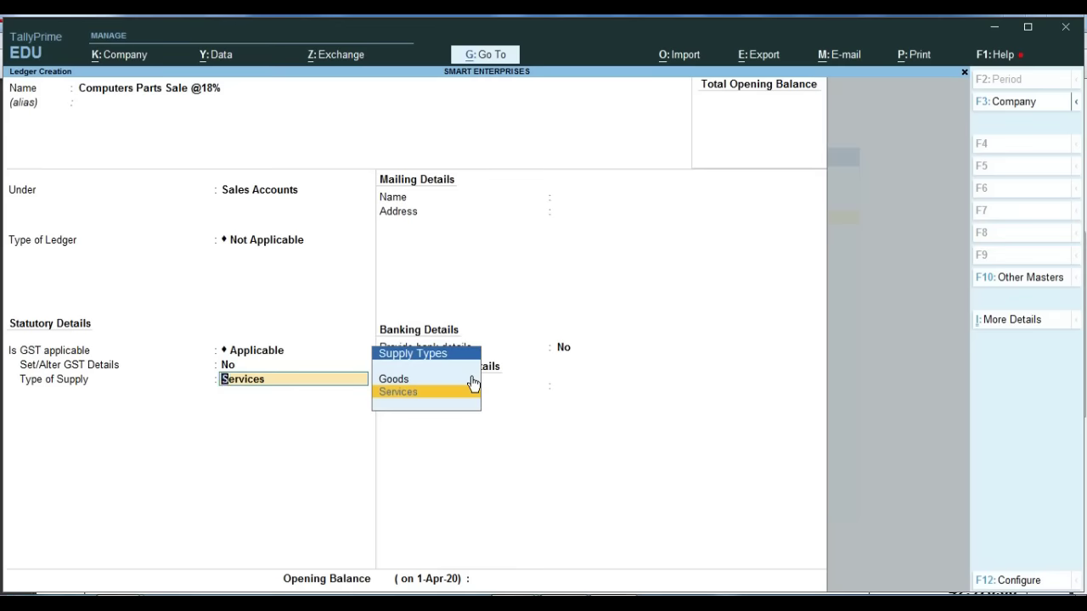
pyautogui.click(472, 380)
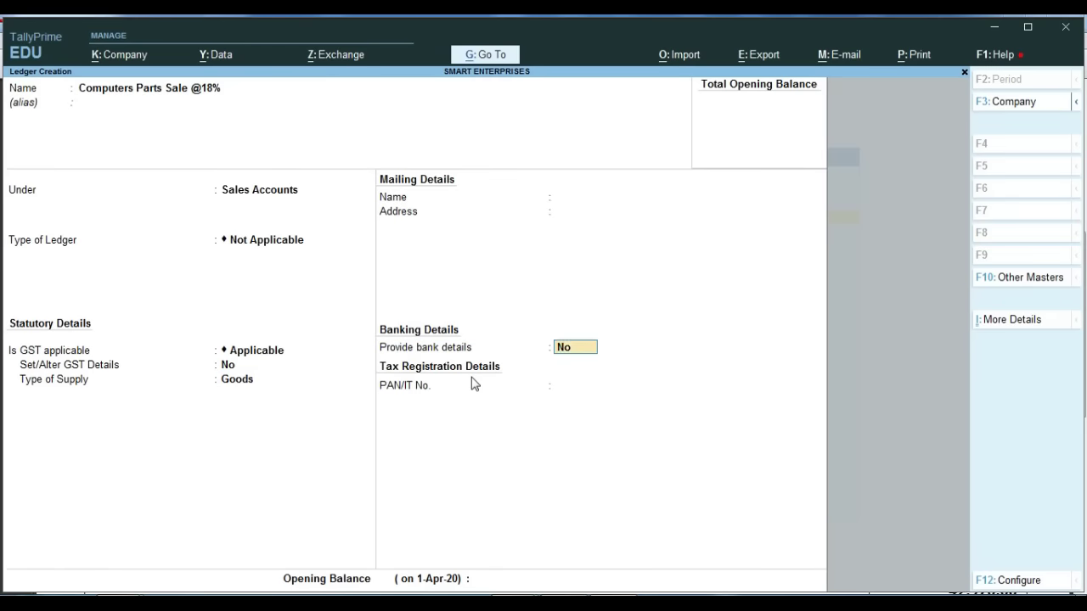
pyautogui.press('Return')
pyautogui.press('Return')
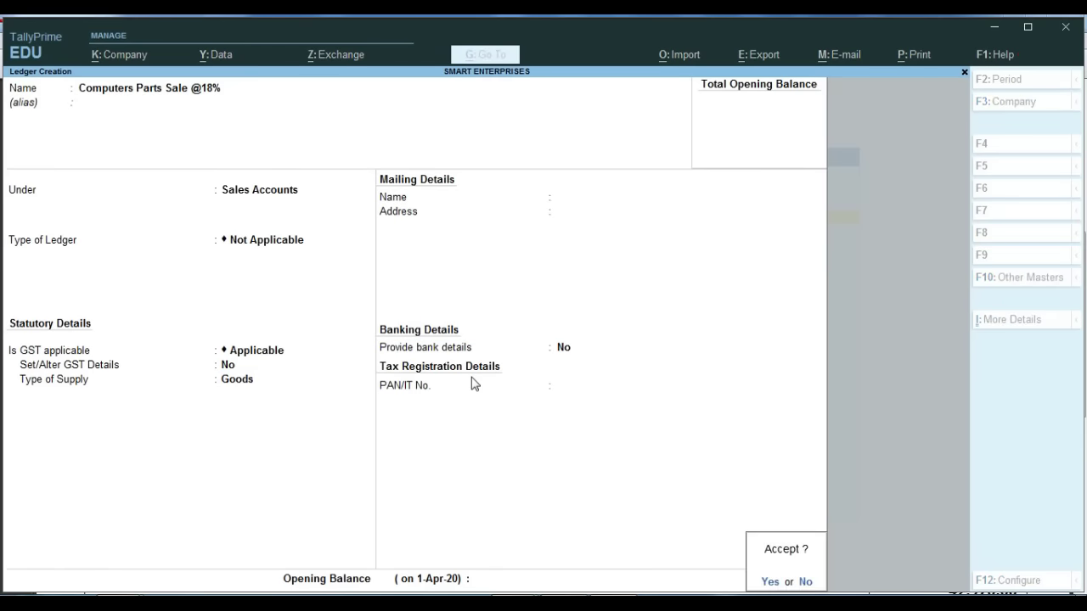
pyautogui.press('Return')
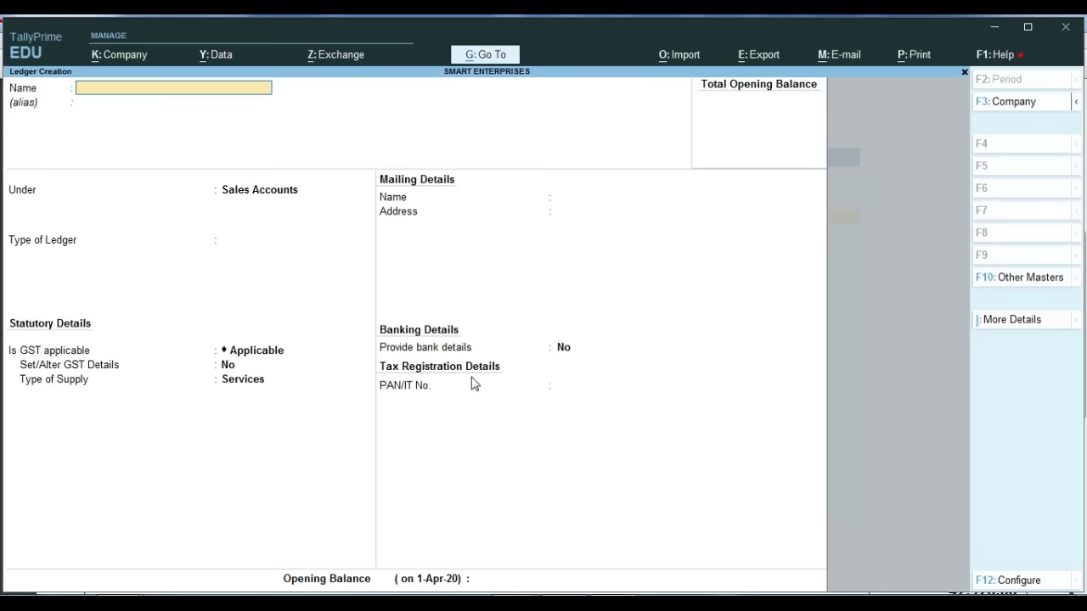
pyautogui.press('Escape')
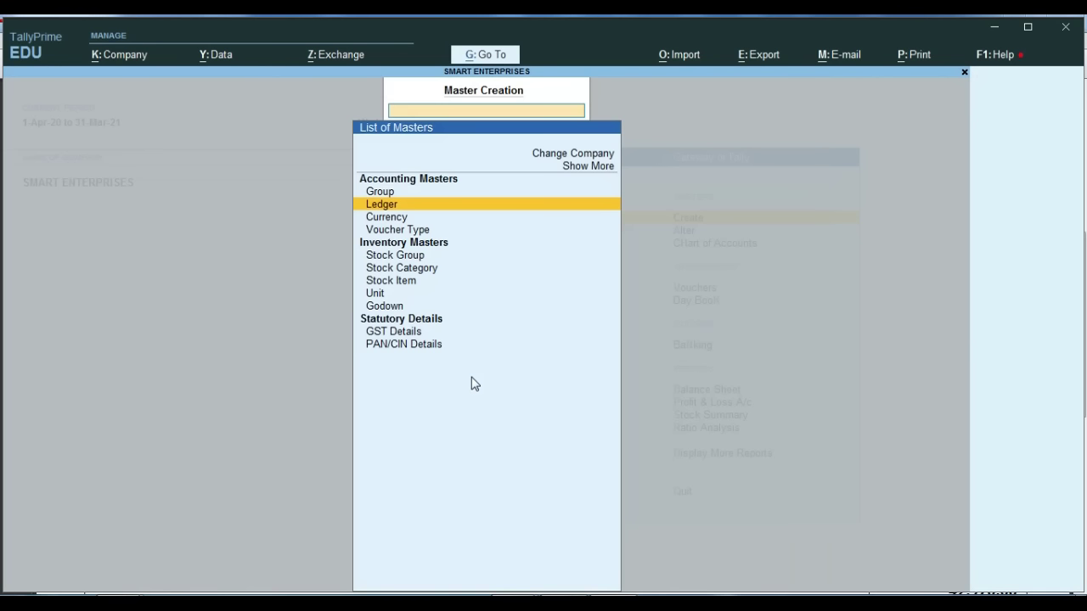
pyautogui.press('Escape')
pyautogui.press('Escape')
pyautogui.press('Escape')
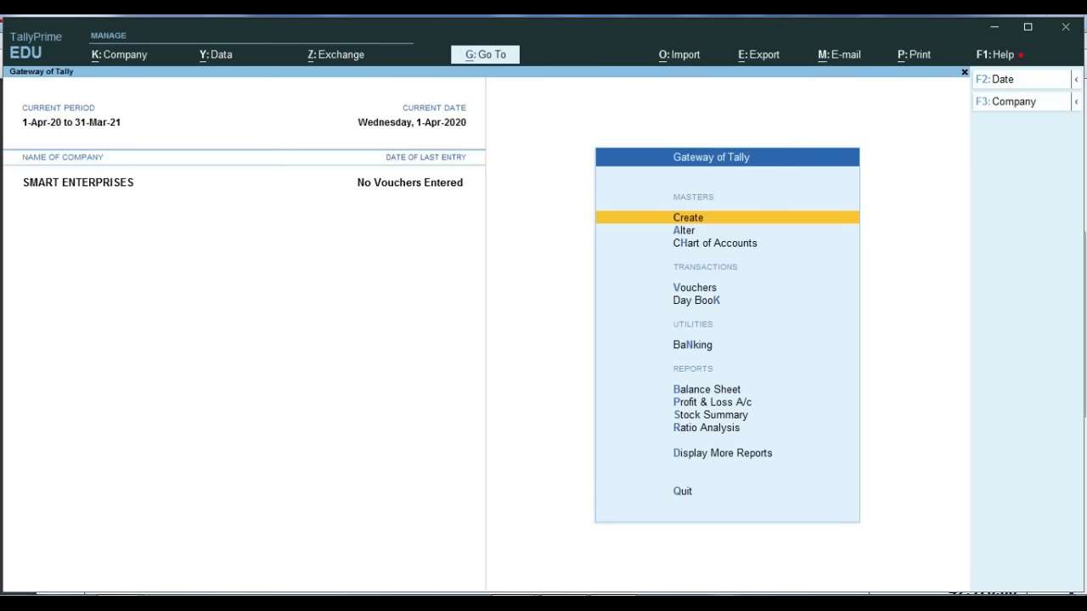
# Select SEAGATE HARD DISK 1TB on the pur.pdf invoice and return to TallyPrime's master creation list
pyautogui.click(388, 551)
pyautogui.scroll(3, 250, 322)
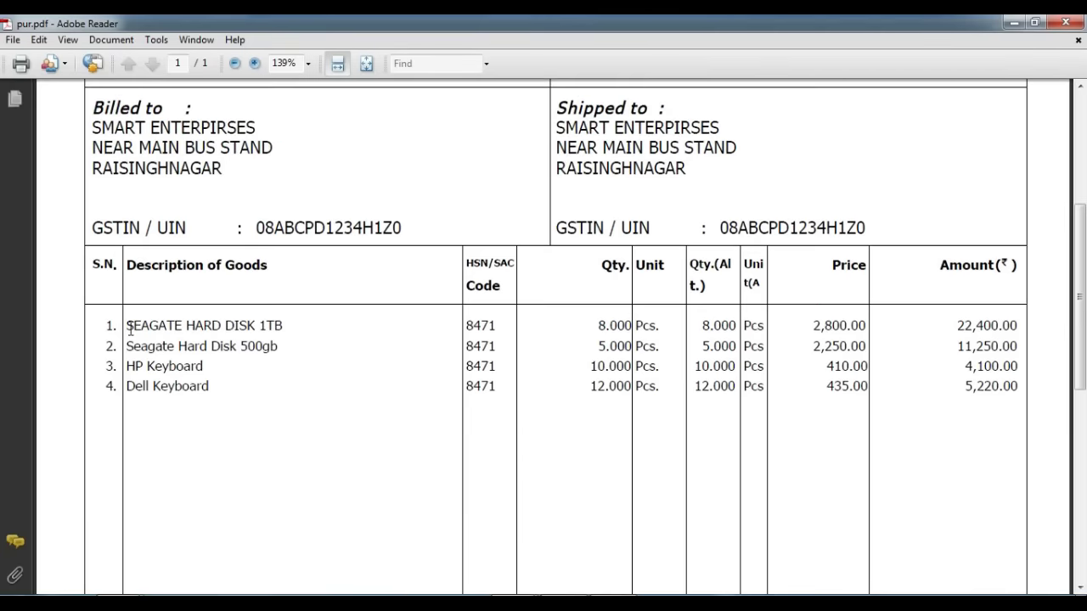
pyautogui.scroll(-1, 129, 329)
pyautogui.moveTo(125, 287); pyautogui.dragTo(280, 283)
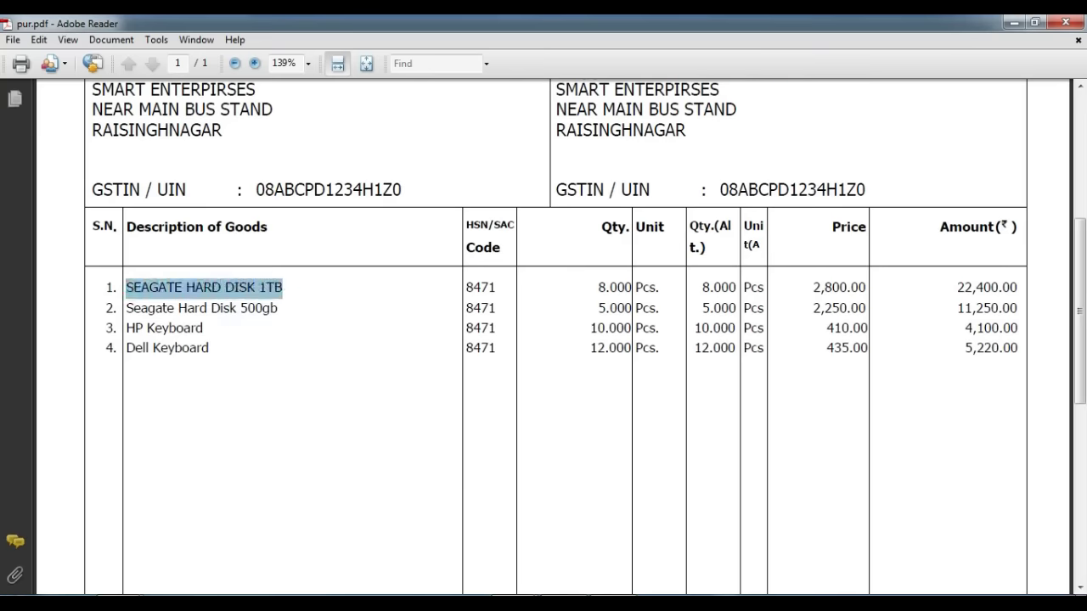
pyautogui.hotkey('alt', 'Tab')
pyautogui.press('ctrl')
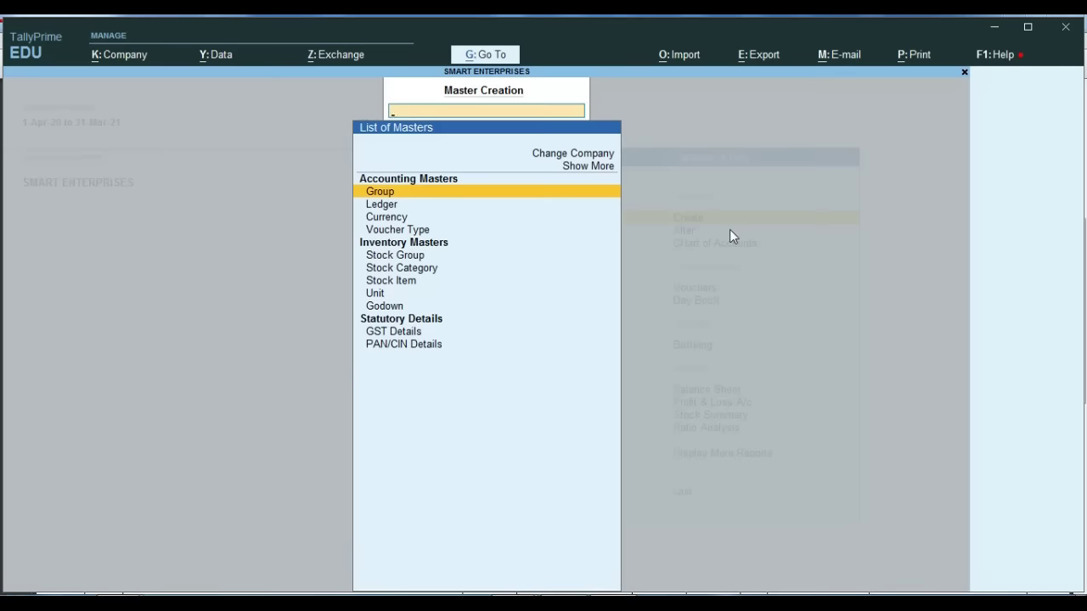
# Start a new stock item and check the purchase invoice pur.pdf for its details
pyautogui.press('Down')
pyautogui.press('Down')
pyautogui.press('Down')
pyautogui.press('Down')
pyautogui.press('Down')
pyautogui.press('Down')
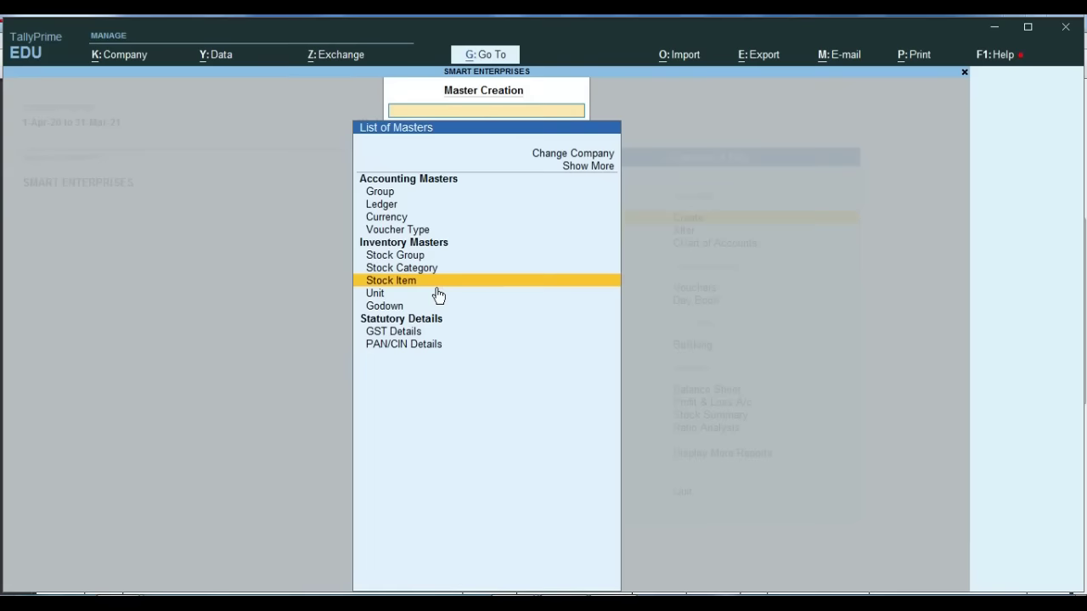
pyautogui.click(467, 274)
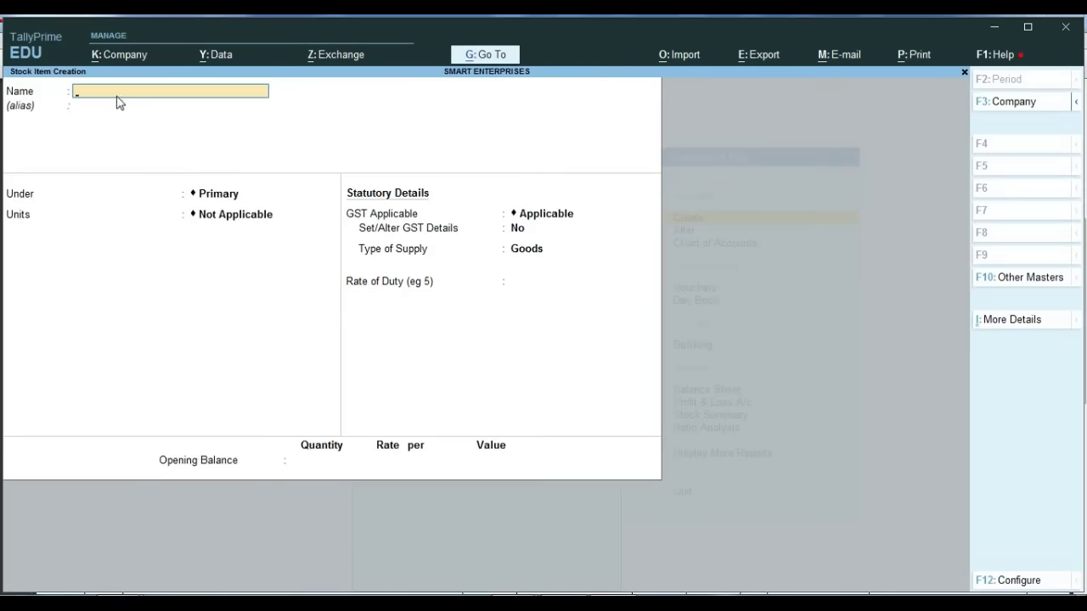
pyautogui.click(499, 594)
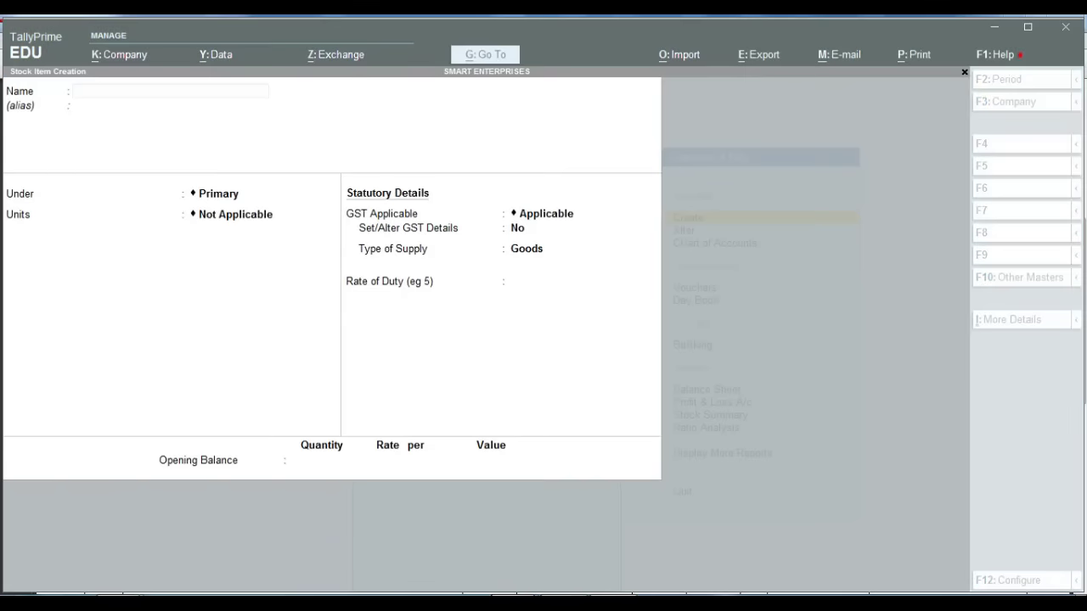
pyautogui.click(413, 539)
pyautogui.click(285, 330)
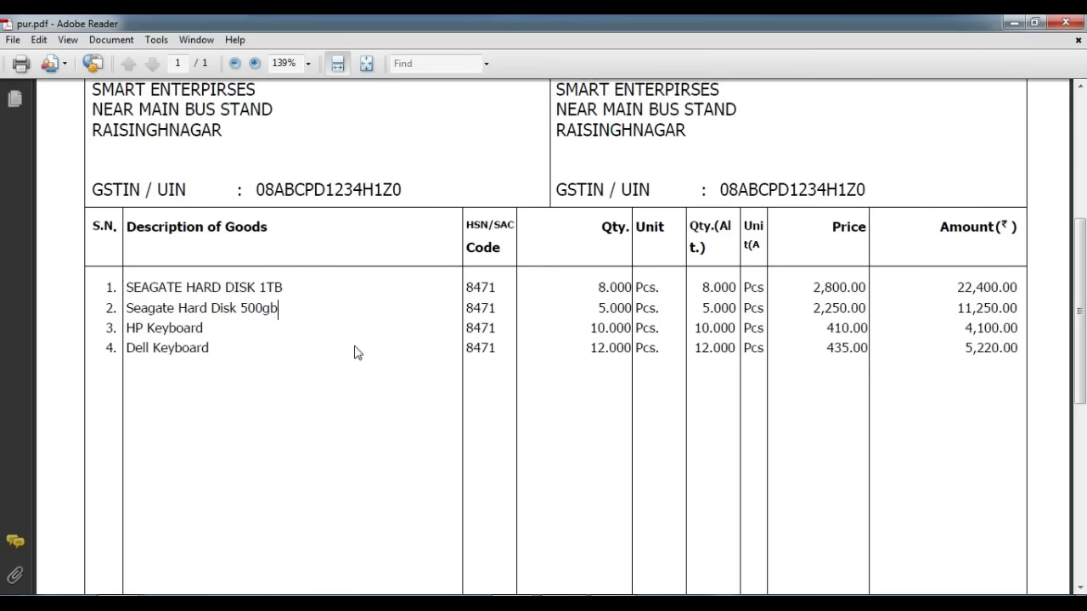
pyautogui.click(615, 595)
# Name the stock item 'Seagate Hard Disk 1TB' and advance to the Under field
pyautogui.write('Seagate Hard Disk 1')
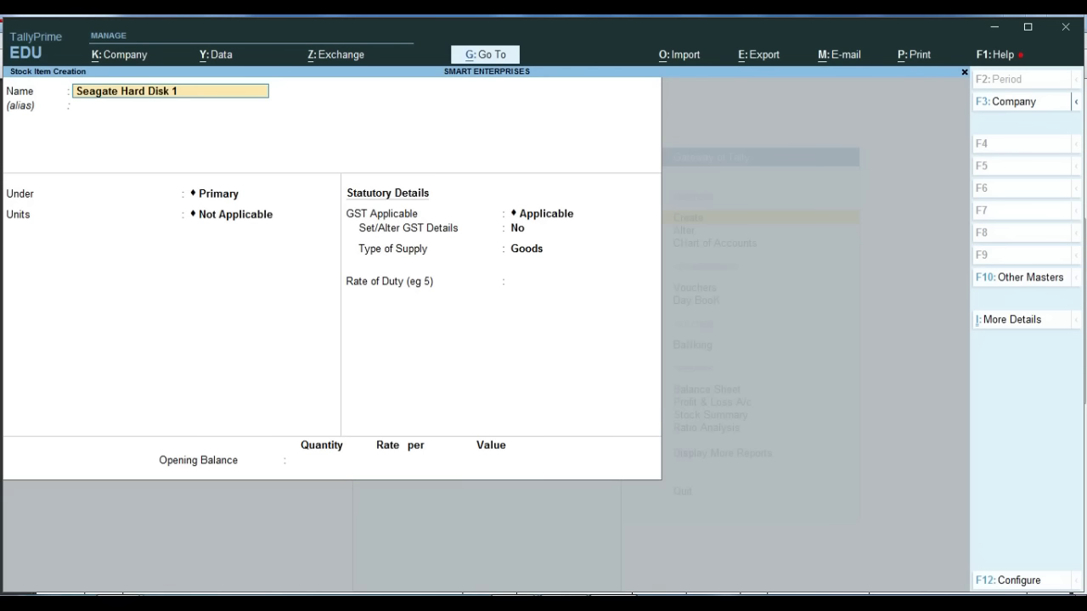
pyautogui.write('TB')
pyautogui.press('Return')
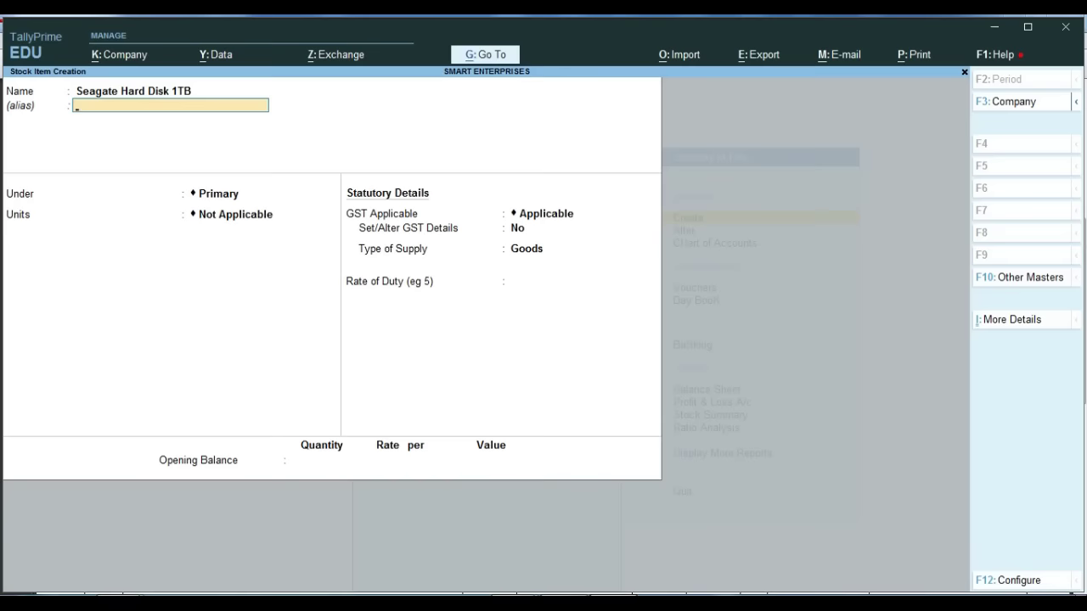
pyautogui.press('Return')
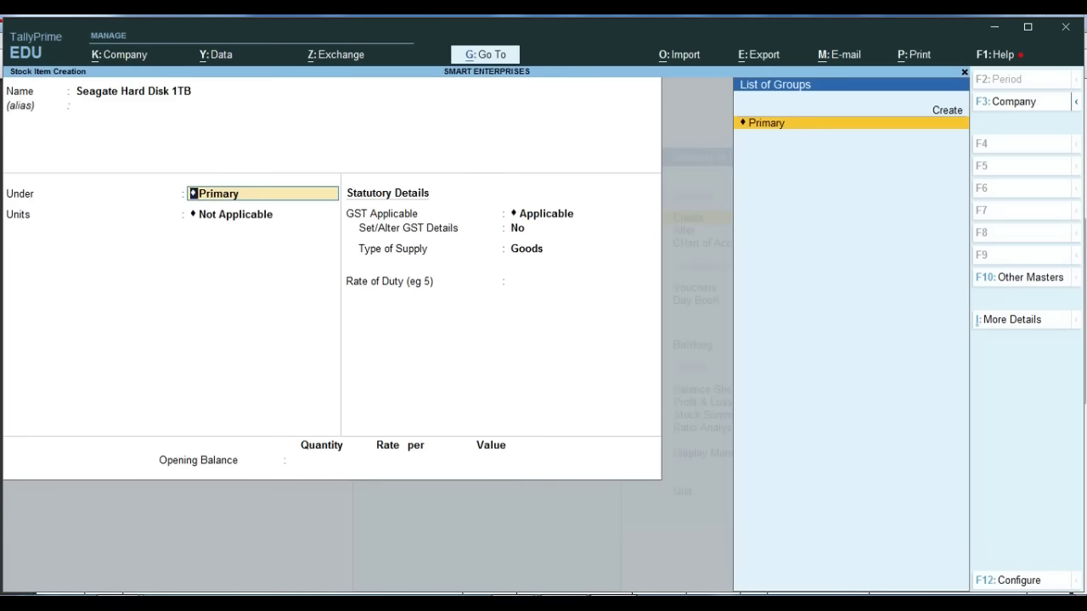
# From the Under group list, start a new stock group with Alt+C
pyautogui.moveTo(190, 603)
pyautogui.press('ctrl')
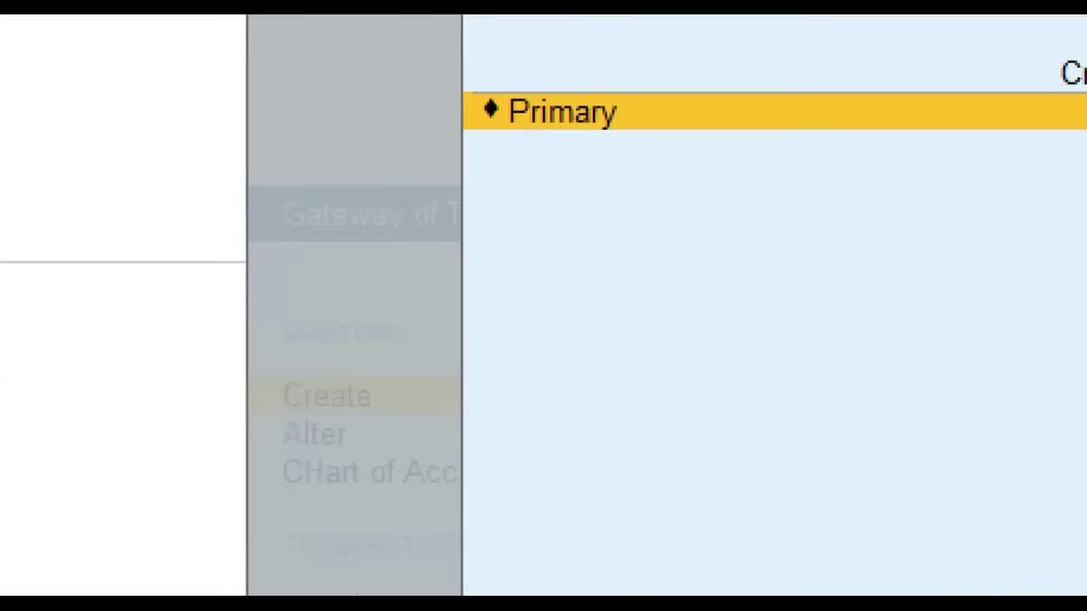
pyautogui.click(877, 128)
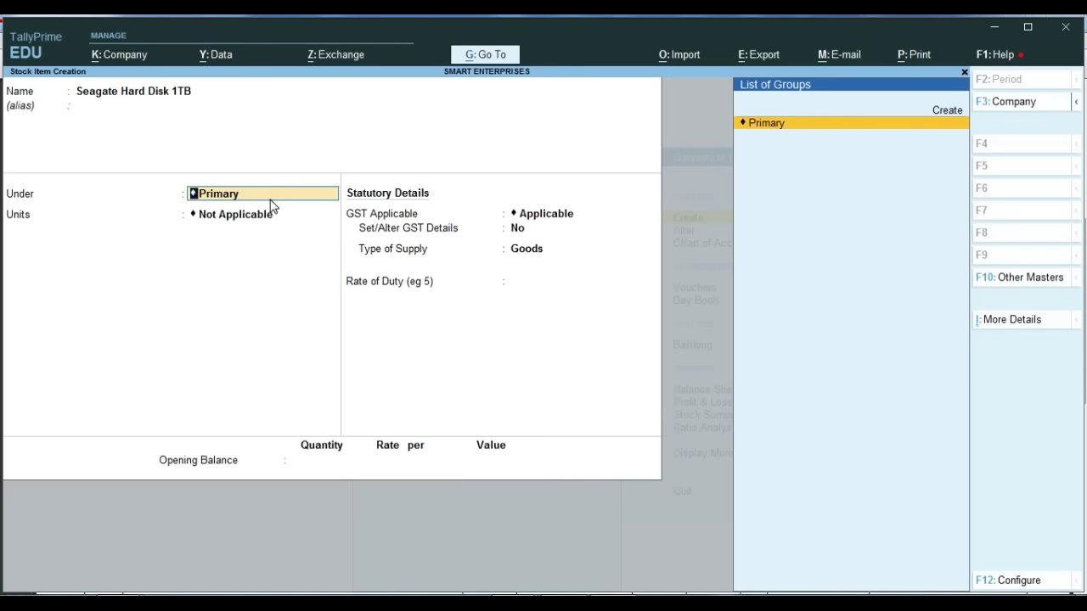
pyautogui.hotkey('alt', 'c')
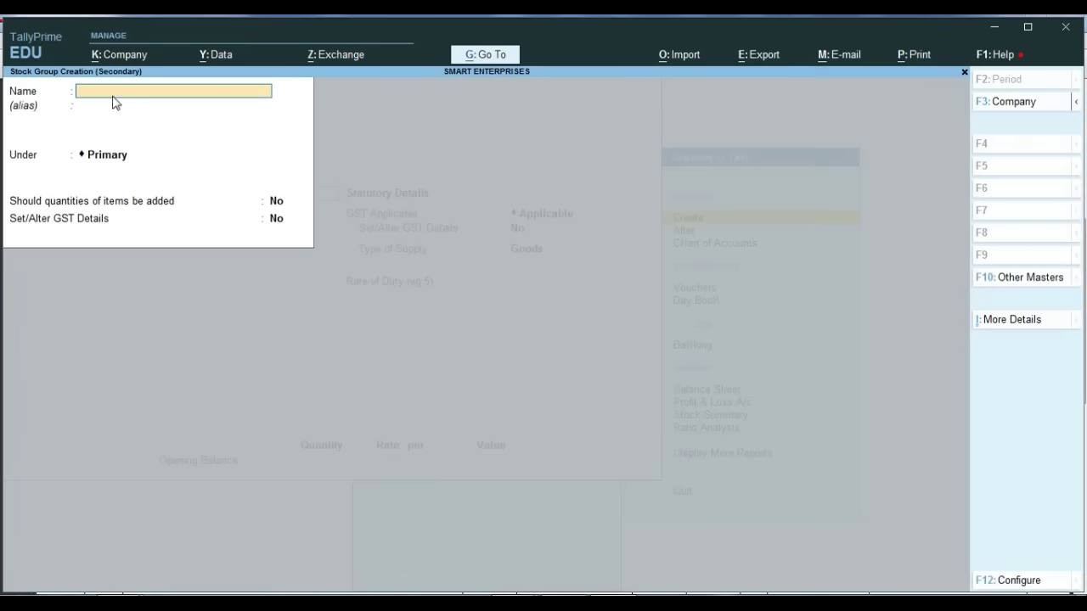
# Discard the first stock group creation form without saving
pyautogui.press('ctrl')
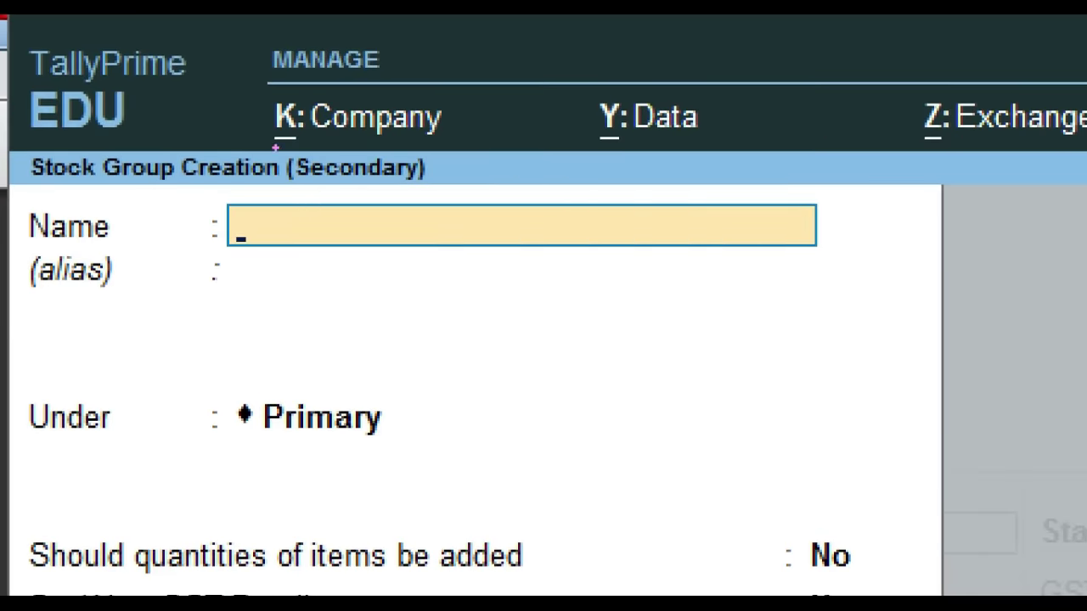
pyautogui.moveTo(275, 147)
pyautogui.mouseDown()
pyautogui.moveTo(334, 206)
pyautogui.moveTo(461, 206)
pyautogui.moveTo(450, 199)
pyautogui.mouseUp()
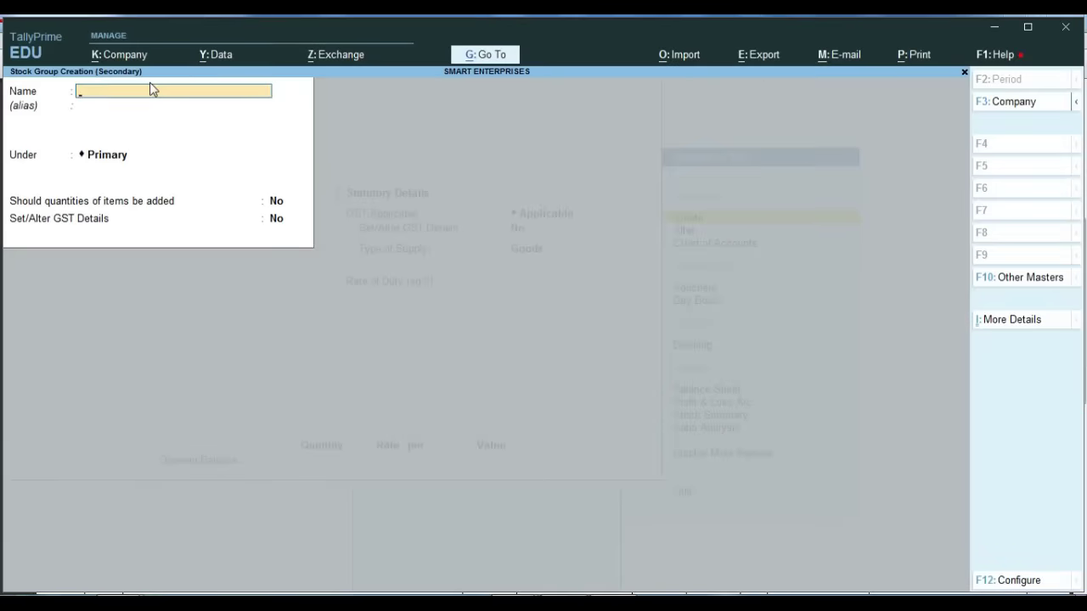
pyautogui.press('Escape')
pyautogui.press('y')
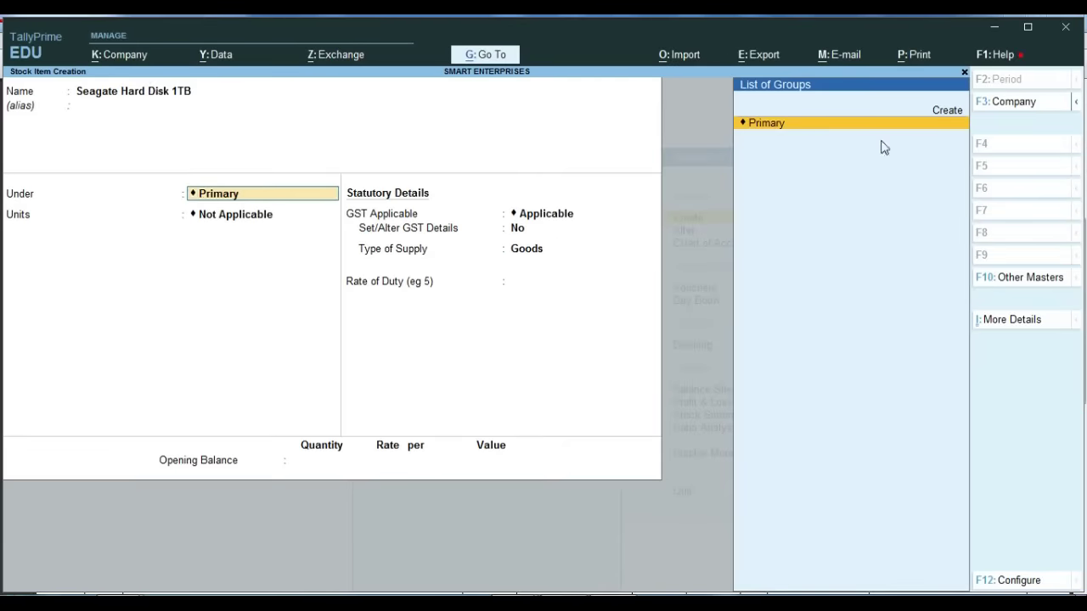
# Create stock group 'Computers Parts' under Primary with GST details set to No
pyautogui.press('ctrl')
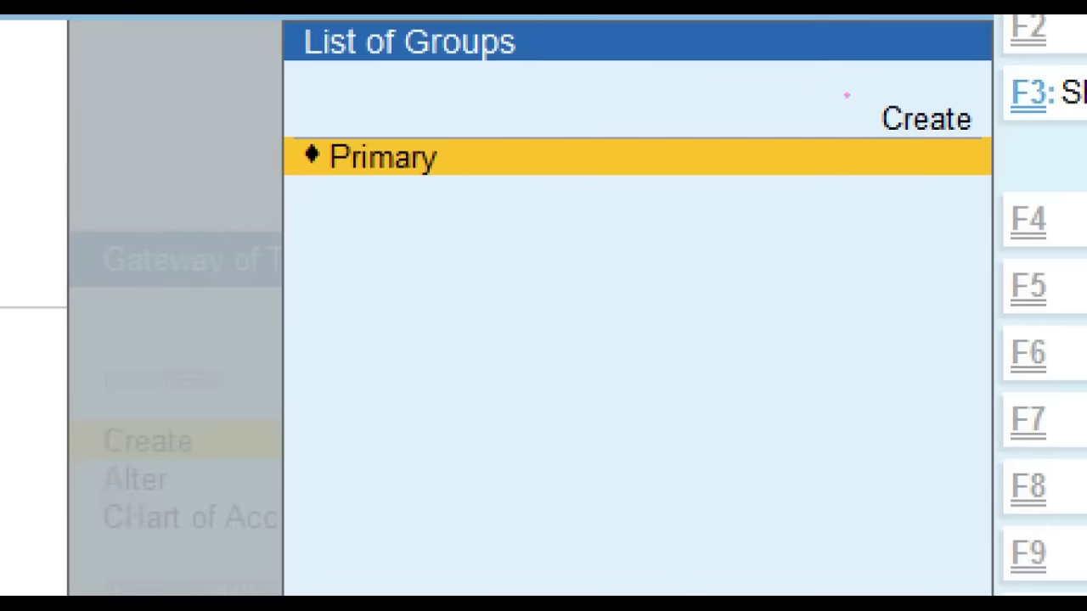
pyautogui.moveTo(820, 85)
pyautogui.mouseDown()
pyautogui.moveTo(912, 132)
pyautogui.moveTo(991, 139)
pyautogui.moveTo(994, 151)
pyautogui.mouseUp()
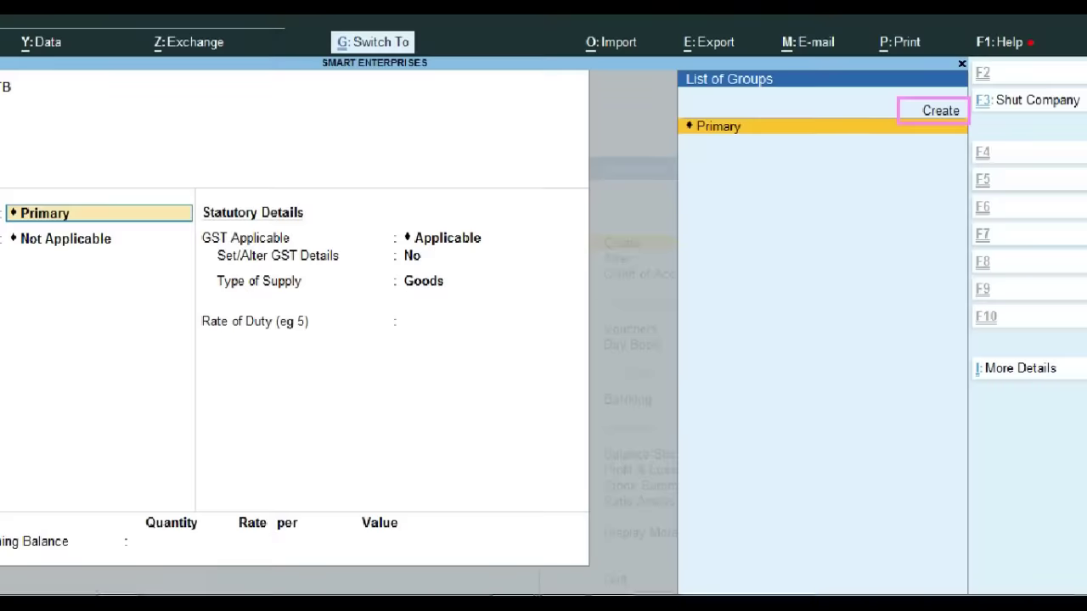
pyautogui.press('Up')
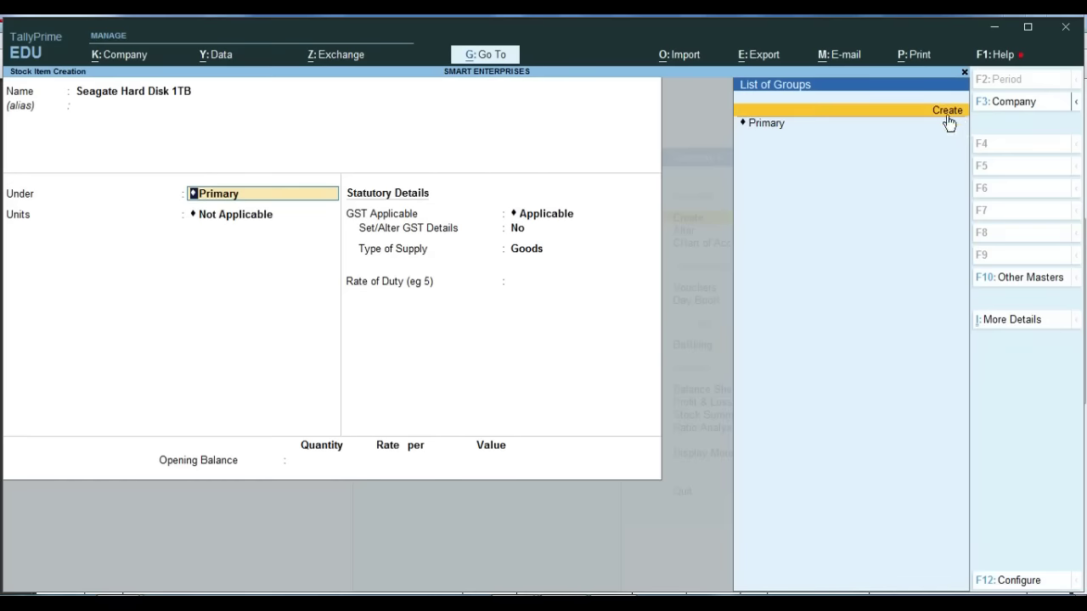
pyautogui.click(948, 123)
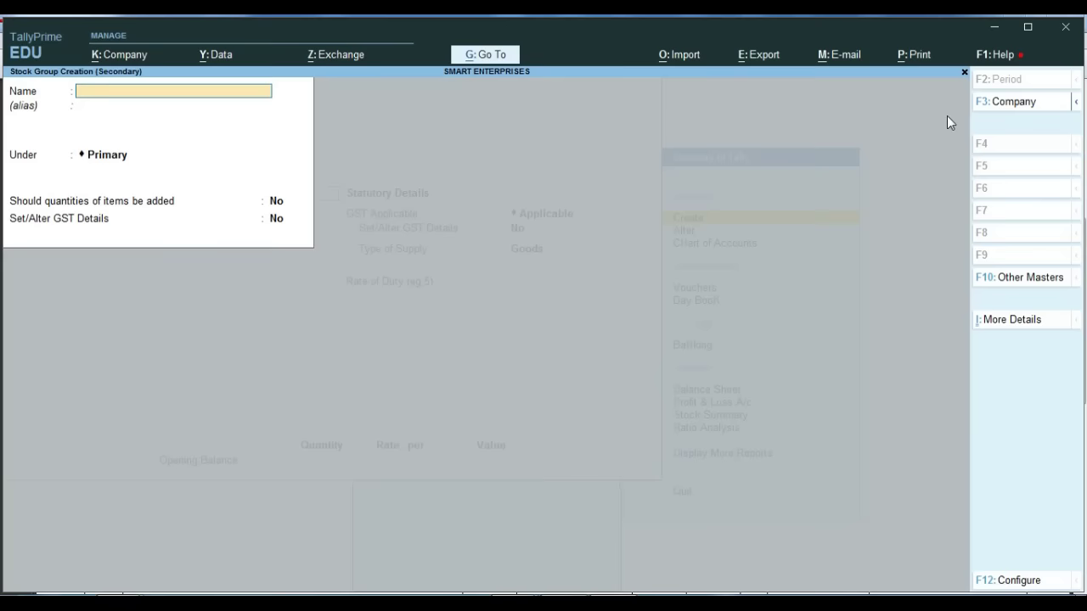
pyautogui.press('ctrl')
pyautogui.write('Computers Parts')
pyautogui.press('Return')
pyautogui.press('Return')
pyautogui.press('Return')
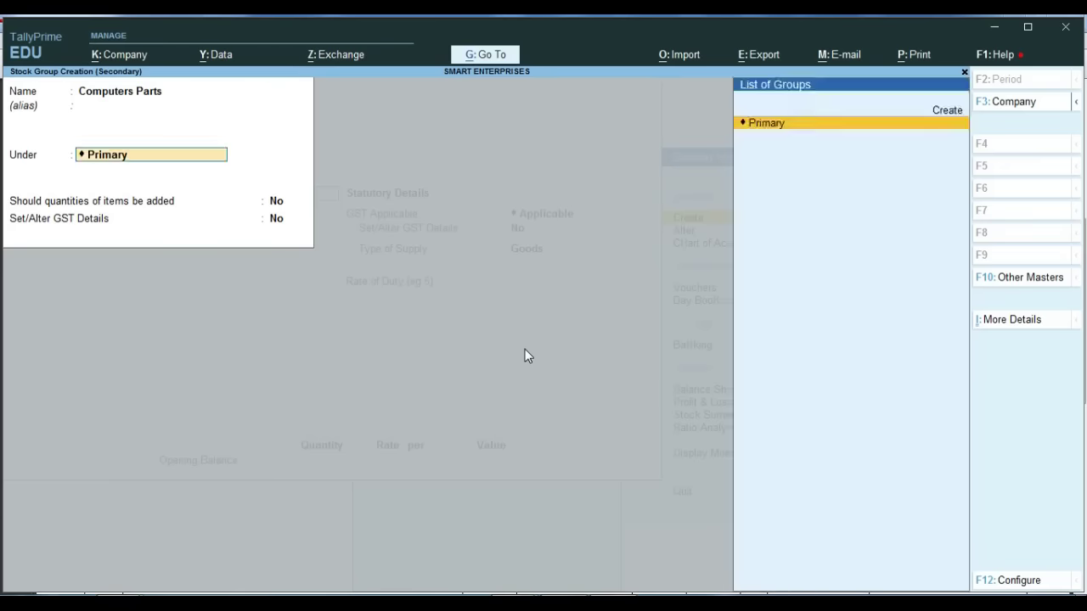
pyautogui.press('Return')
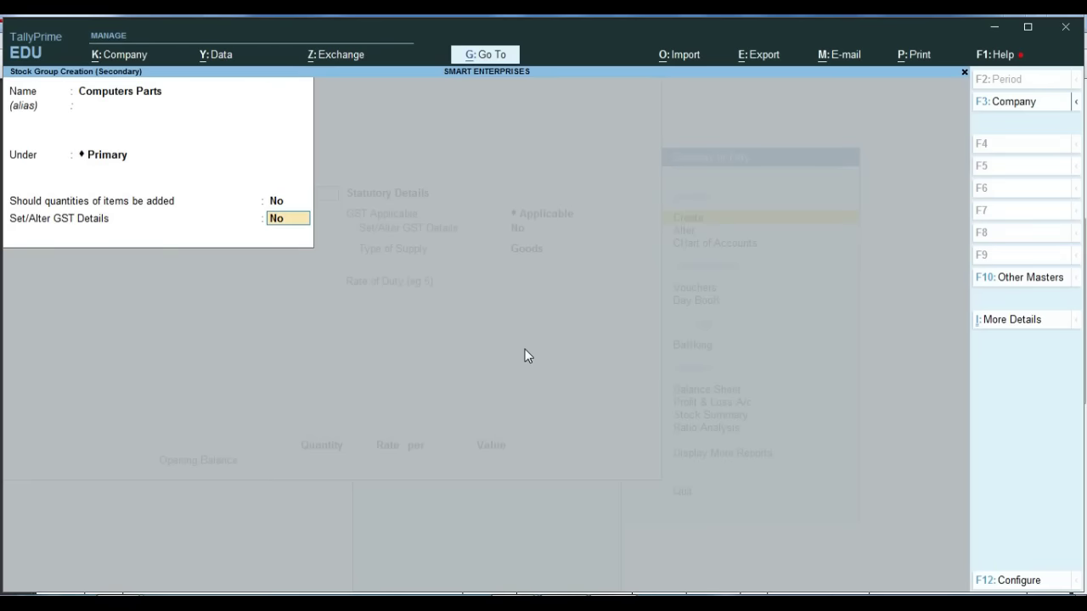
pyautogui.press('Return')
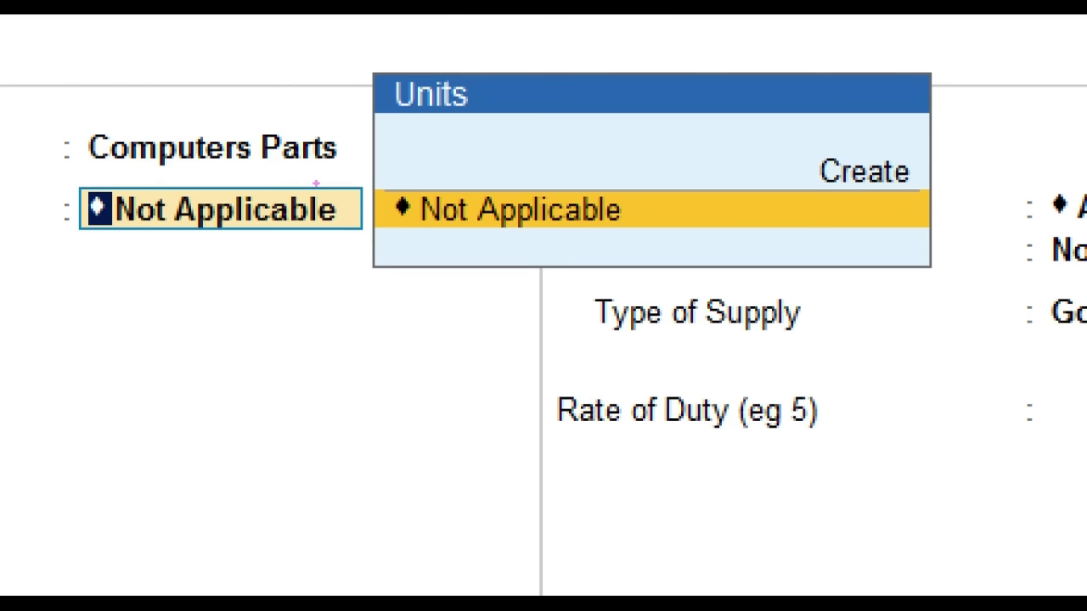
# Keep Computers Parts as the item's group and start a new unit from the Units list
pyautogui.moveTo(767, 129); pyautogui.dragTo(942, 198)
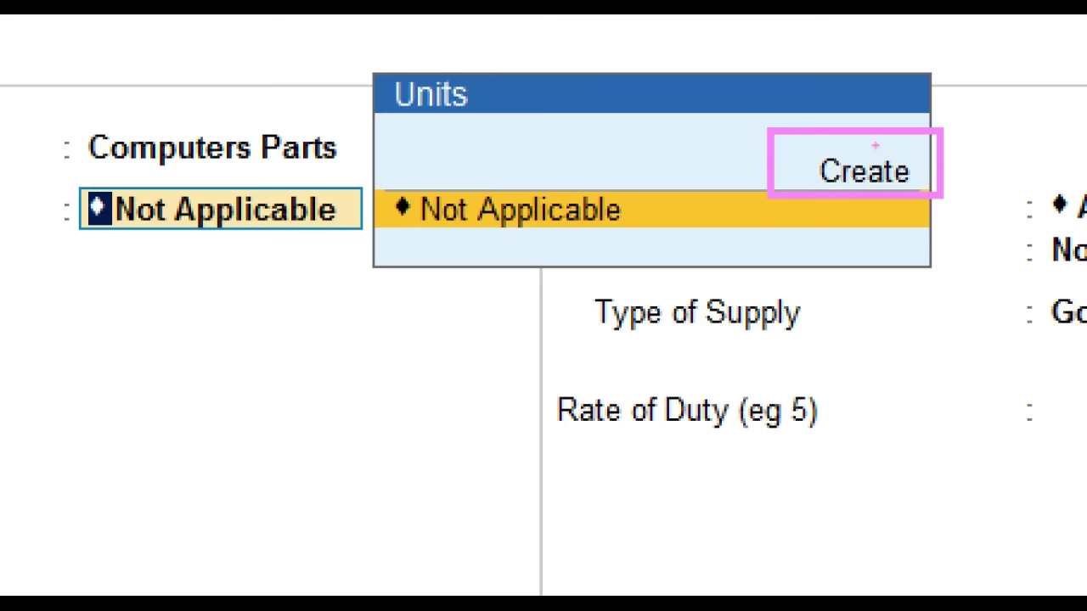
pyautogui.moveTo(781, 140); pyautogui.dragTo(883, 97)
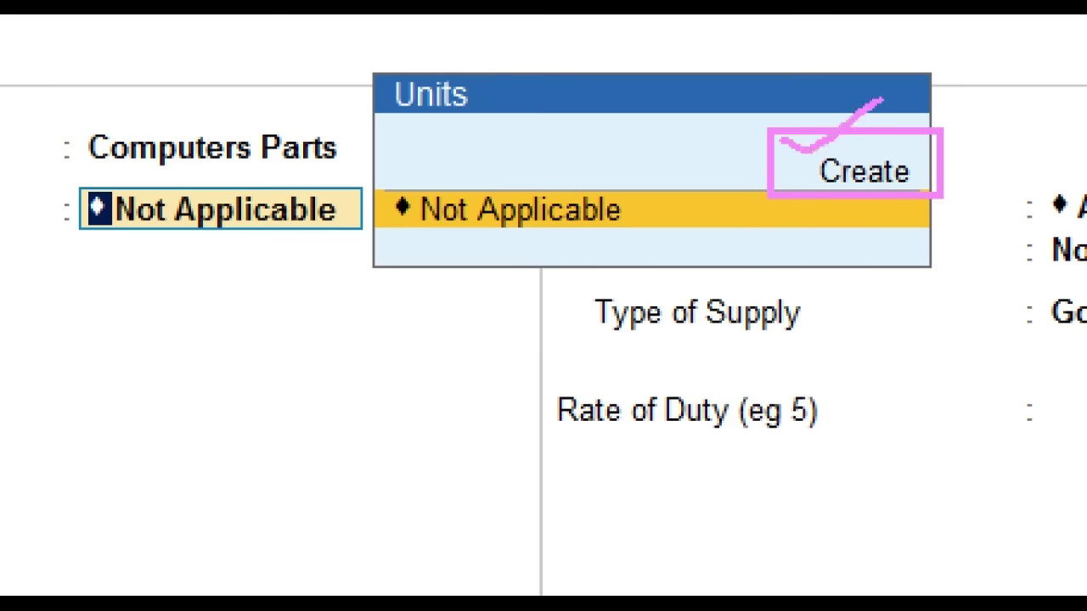
pyautogui.press('Escape')
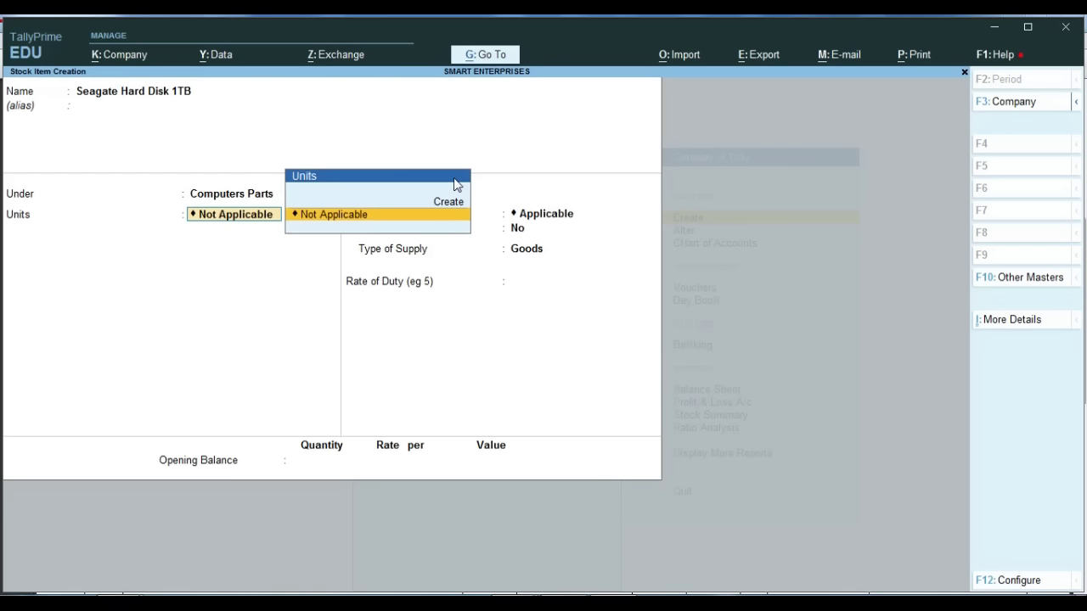
pyautogui.press('Up')
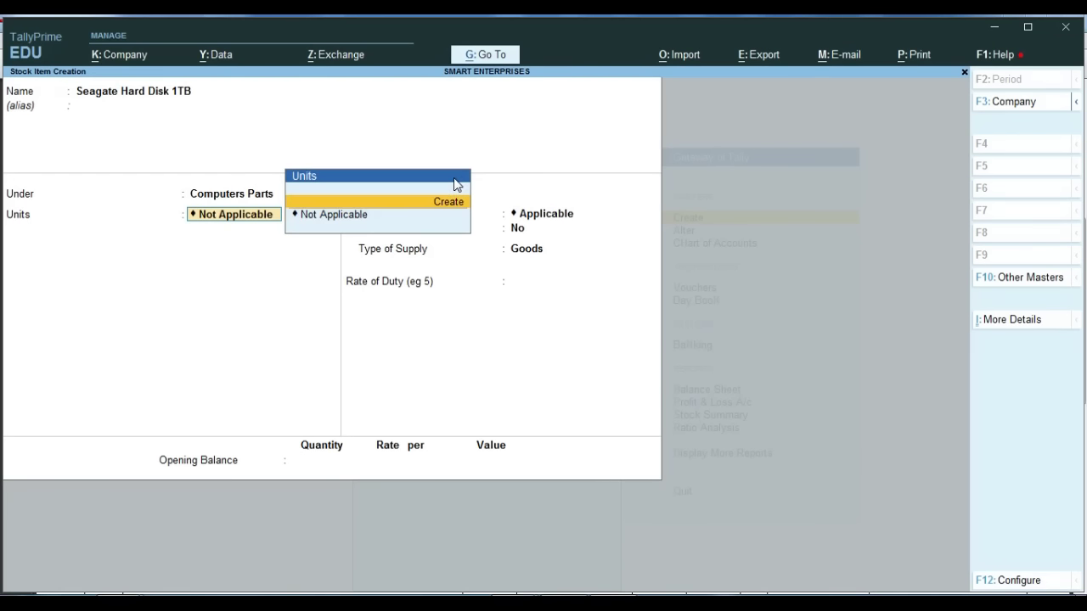
pyautogui.press('Return')
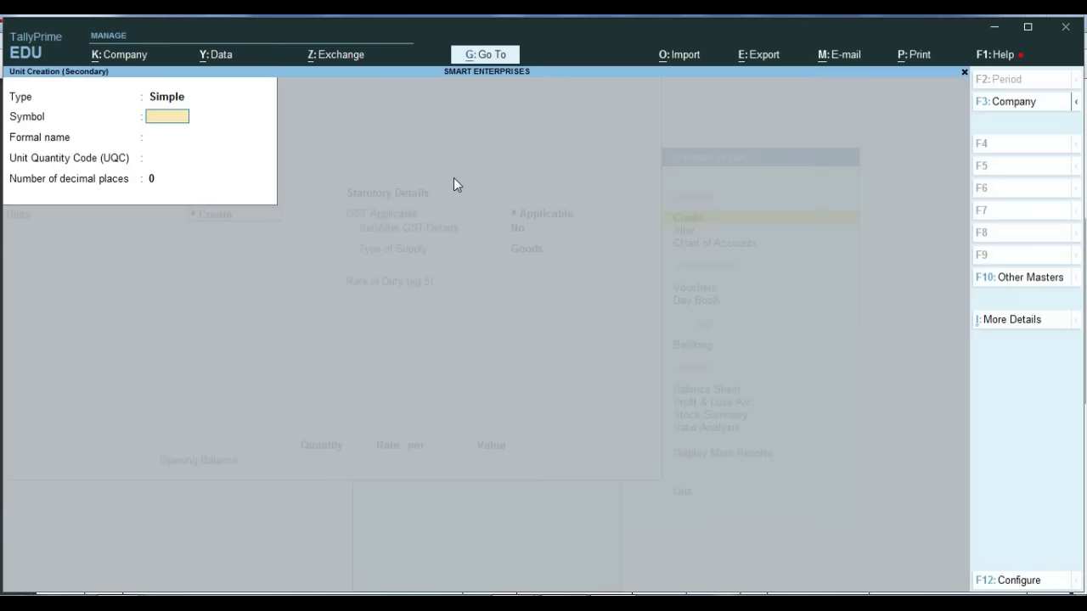
# Create the simple unit Pcs with UQC PCS-PIECES and 0 decimal places
pyautogui.write('Pcs')
pyautogui.press('Return')
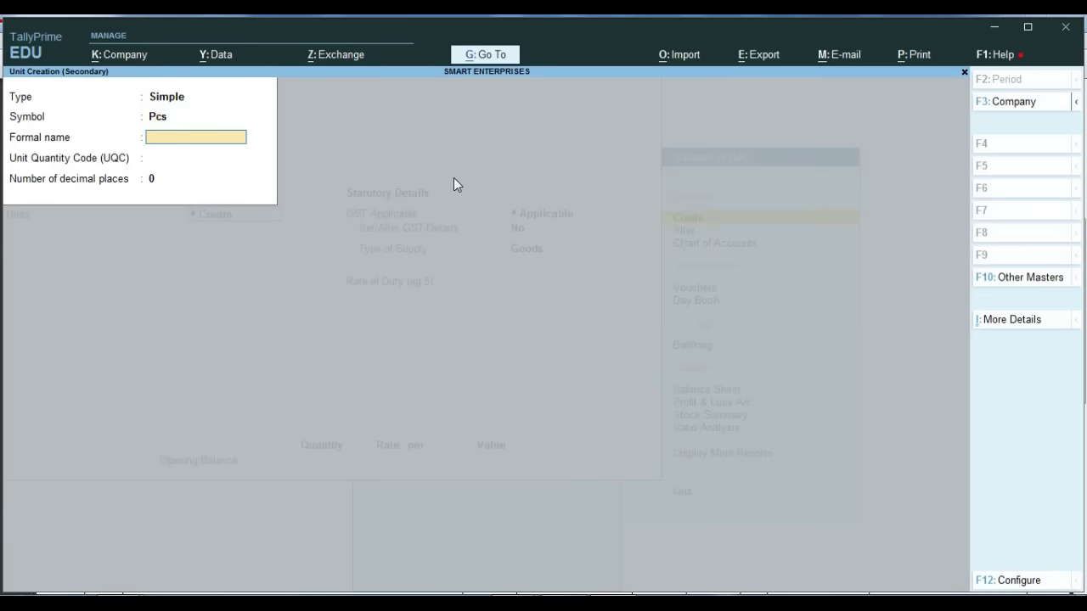
pyautogui.press('Return')
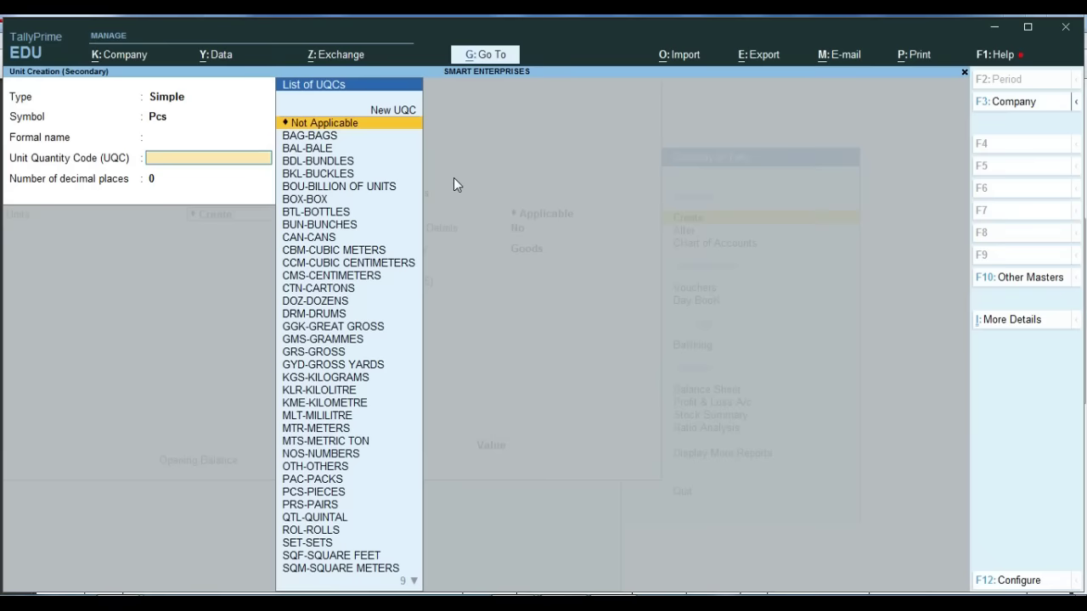
pyautogui.write('pcs')
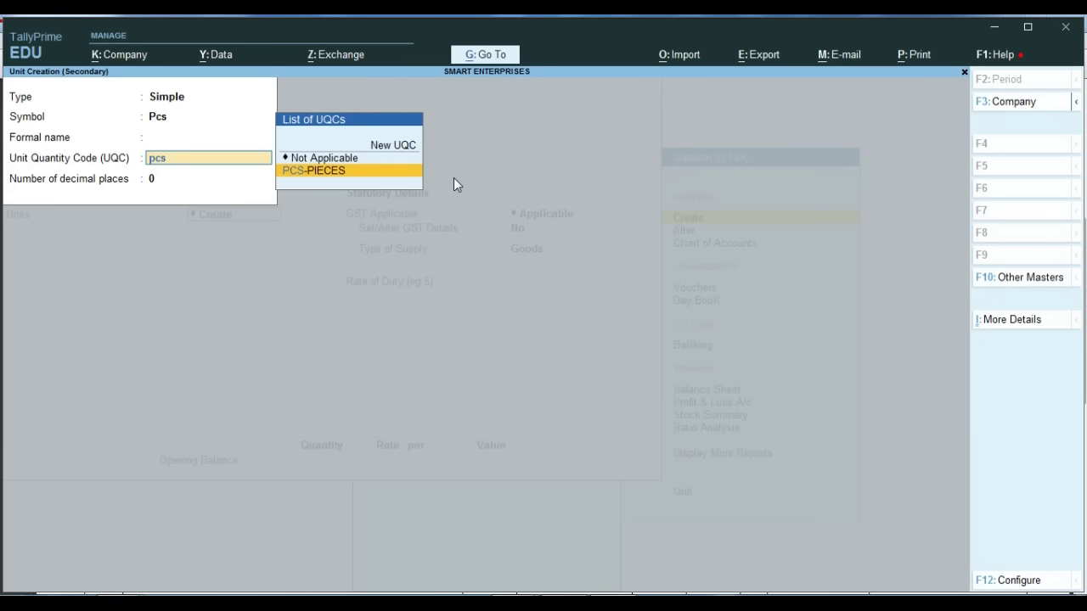
pyautogui.press('Return')
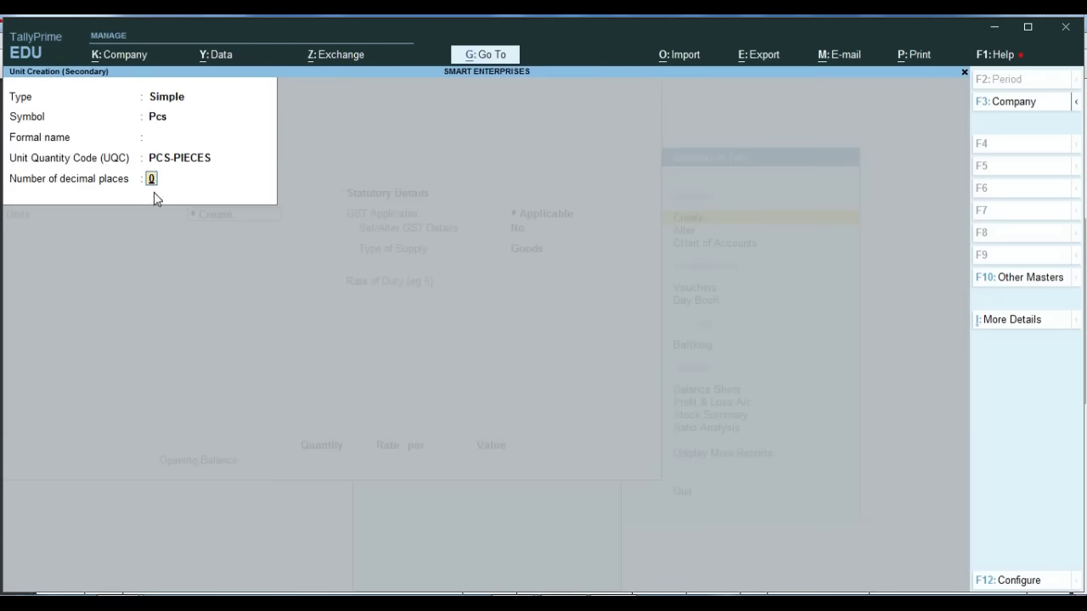
pyautogui.press('Return')
pyautogui.press('Return')
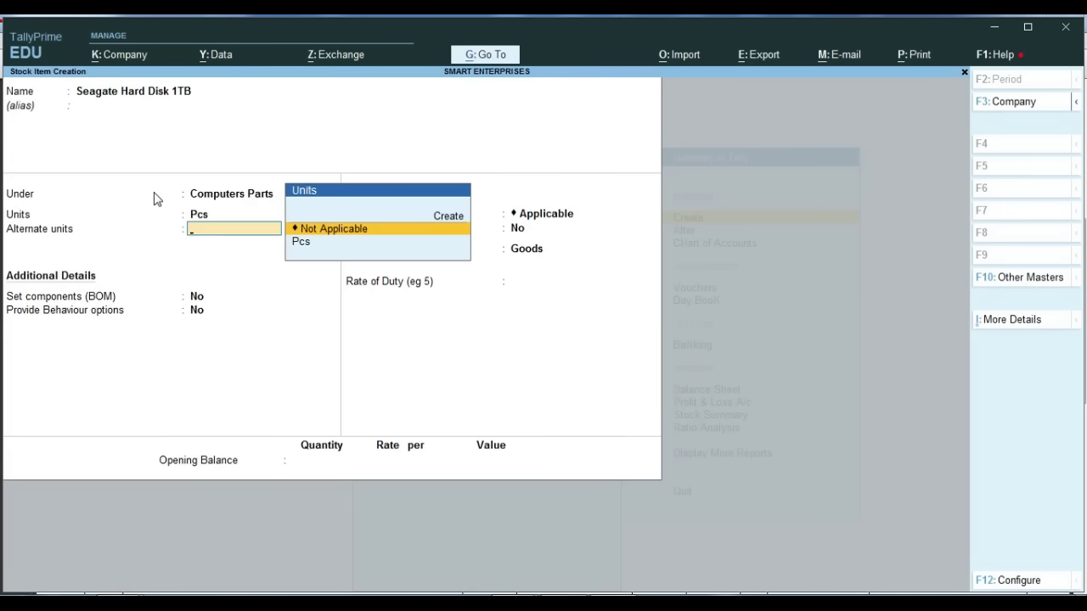
# Leave alternate units Not Applicable, keep GST Applicable, and choose Yes for Set/Alter GST Details
pyautogui.press('Return')
pyautogui.press('Return')
pyautogui.press('Return')
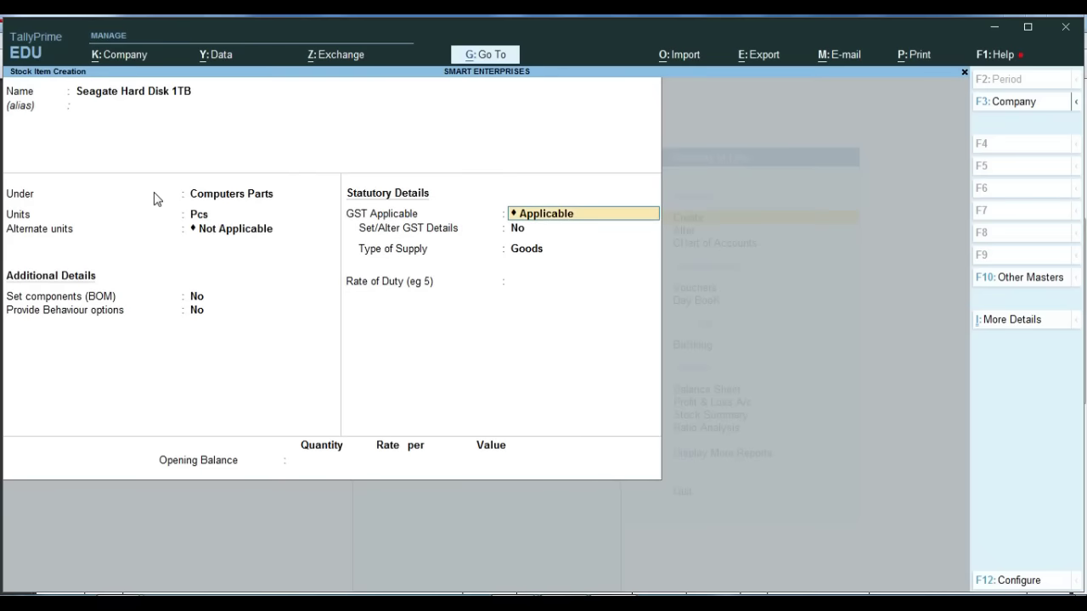
pyautogui.press('ctrl')
pyautogui.click(513, 222)
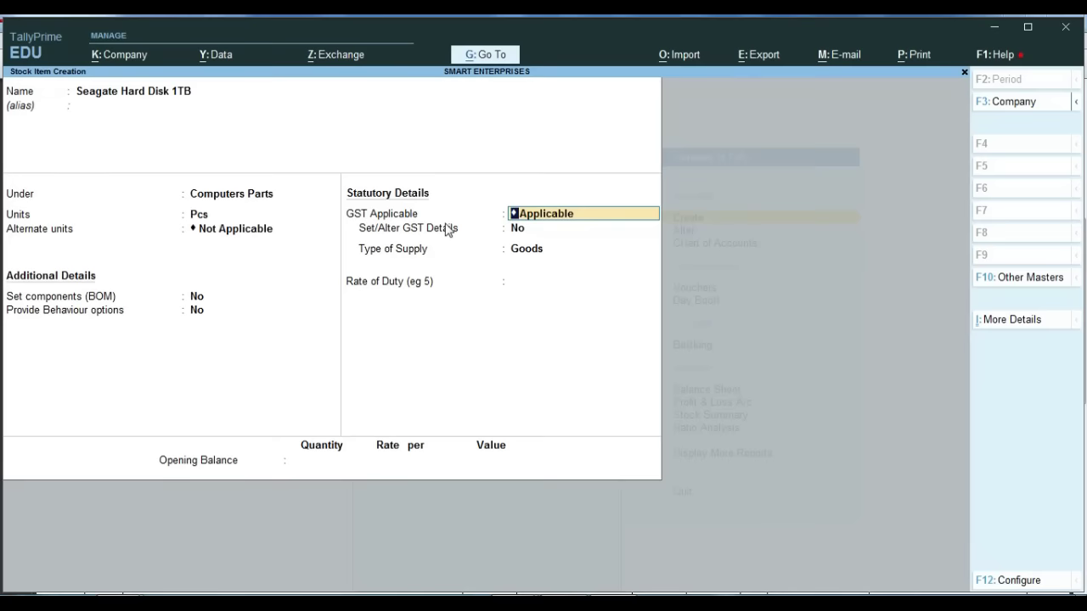
pyautogui.press('Return')
pyautogui.write('y')
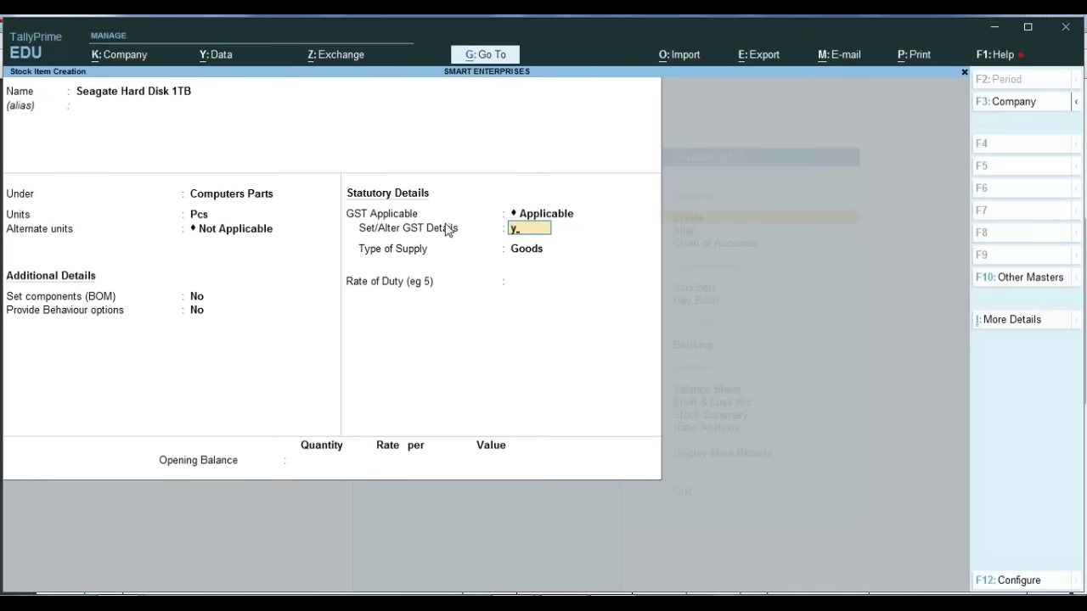
pyautogui.press('Return')
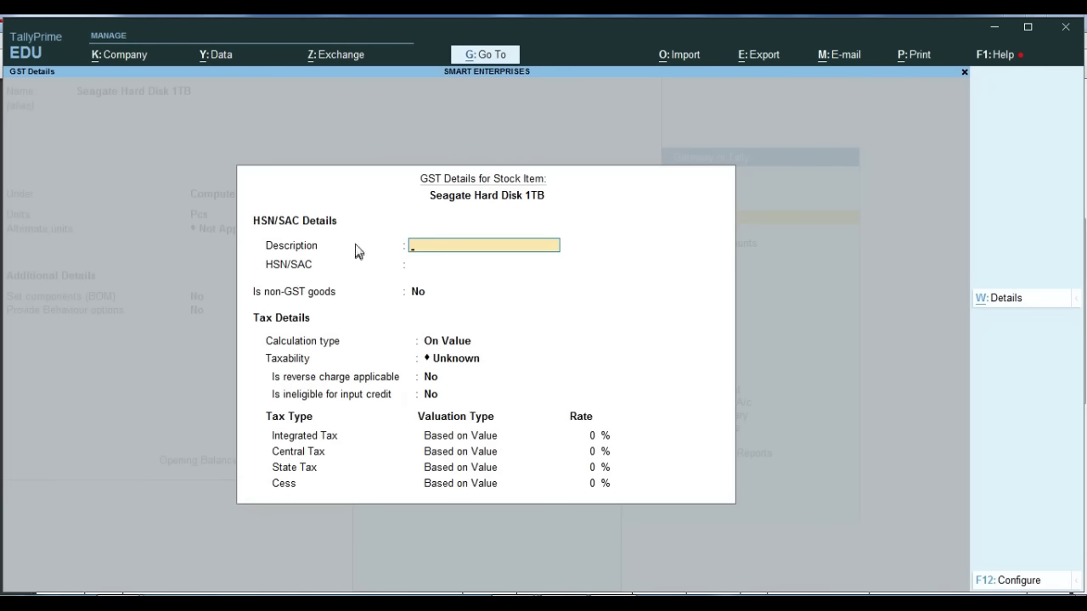
# Enter 'Computer Parts' as the HSN/SAC description
pyautogui.press('ctrl')
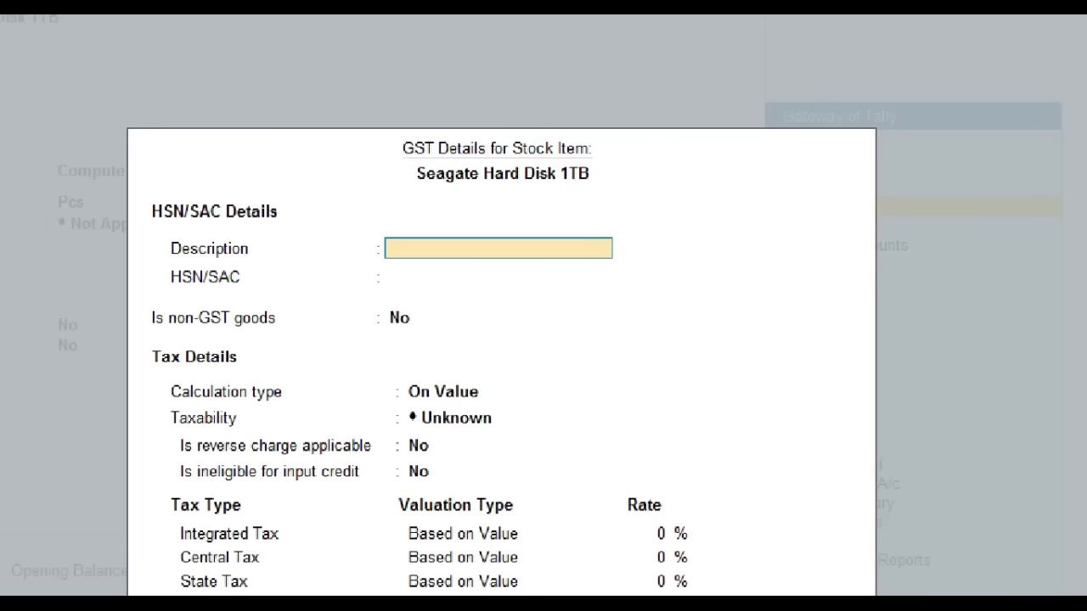
pyautogui.click(452, 239)
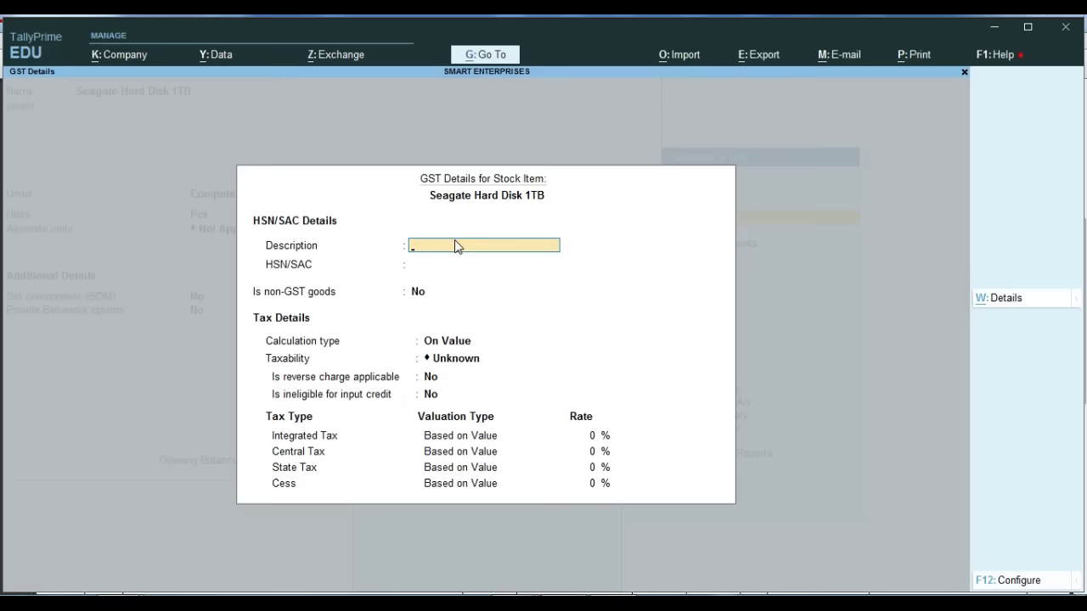
pyautogui.write('Computer Parts')
pyautogui.press('Return')
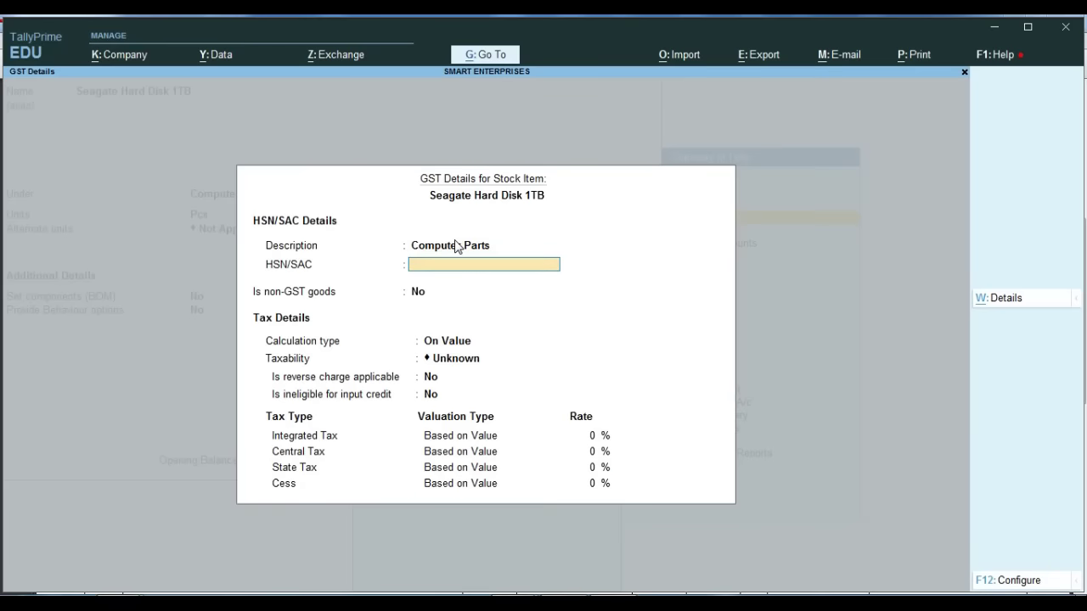
# Look up HSN code 8471 on the pur.pdf invoice and enter it as the HSN/SAC
pyautogui.click(481, 588)
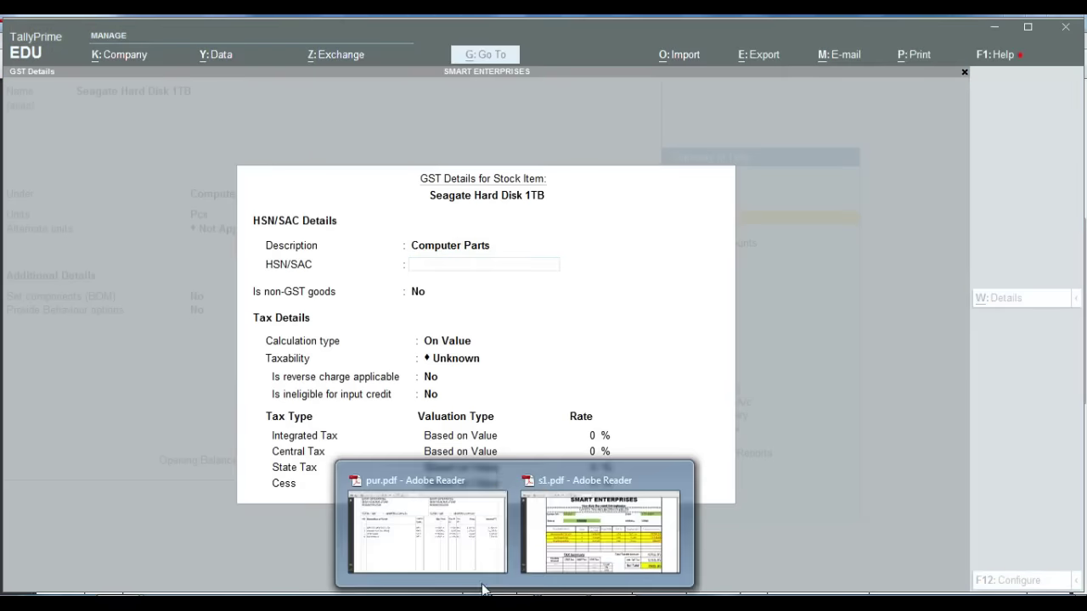
pyautogui.click(461, 543)
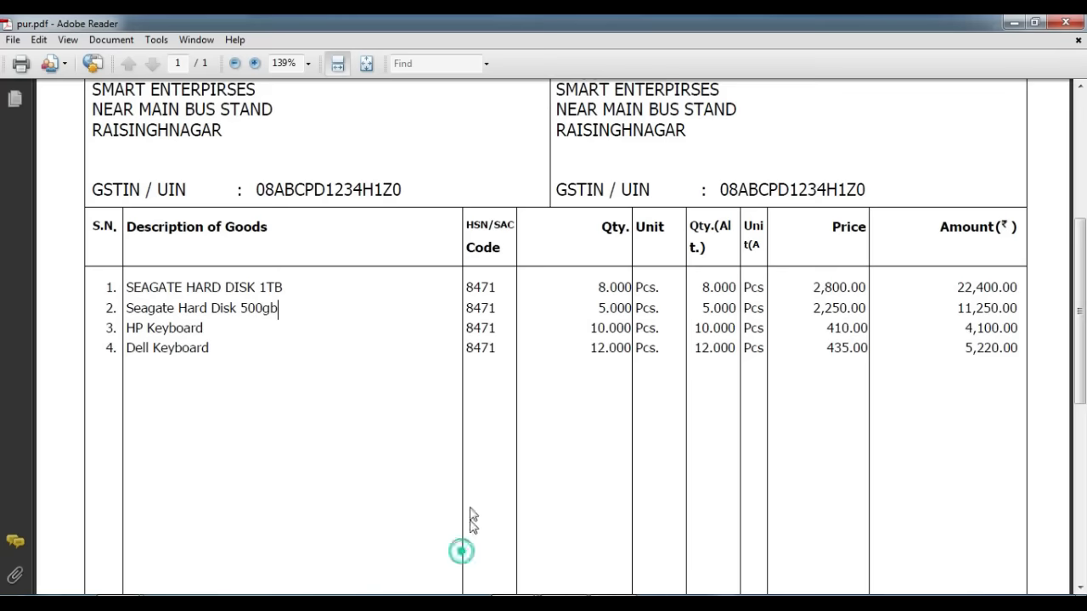
pyautogui.doubleClick(493, 287)
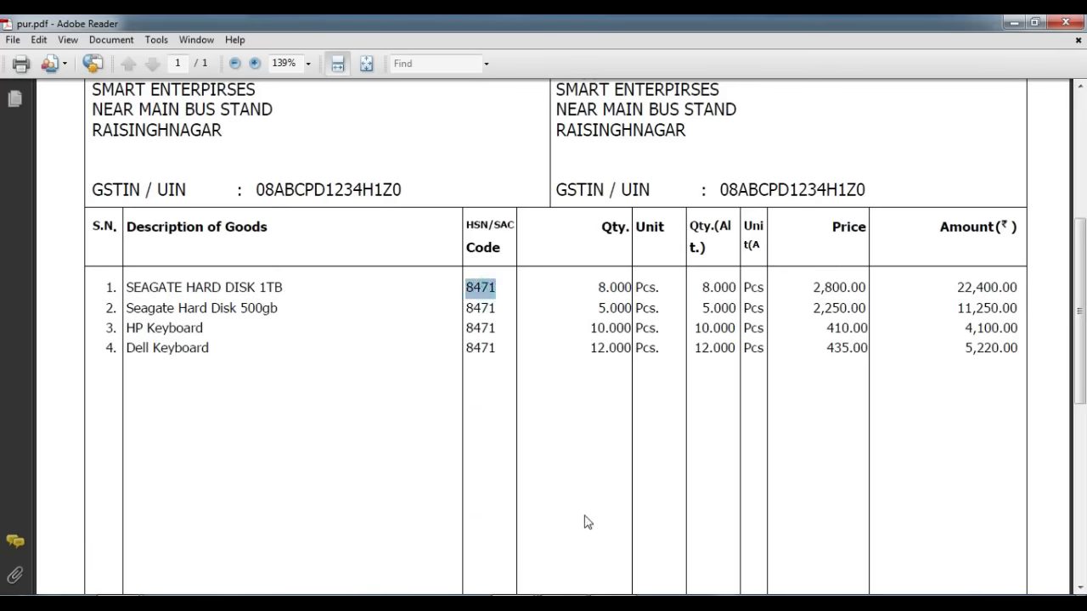
pyautogui.hotkey('alt', 'Tab')
pyautogui.write('8471')
pyautogui.press('Return')
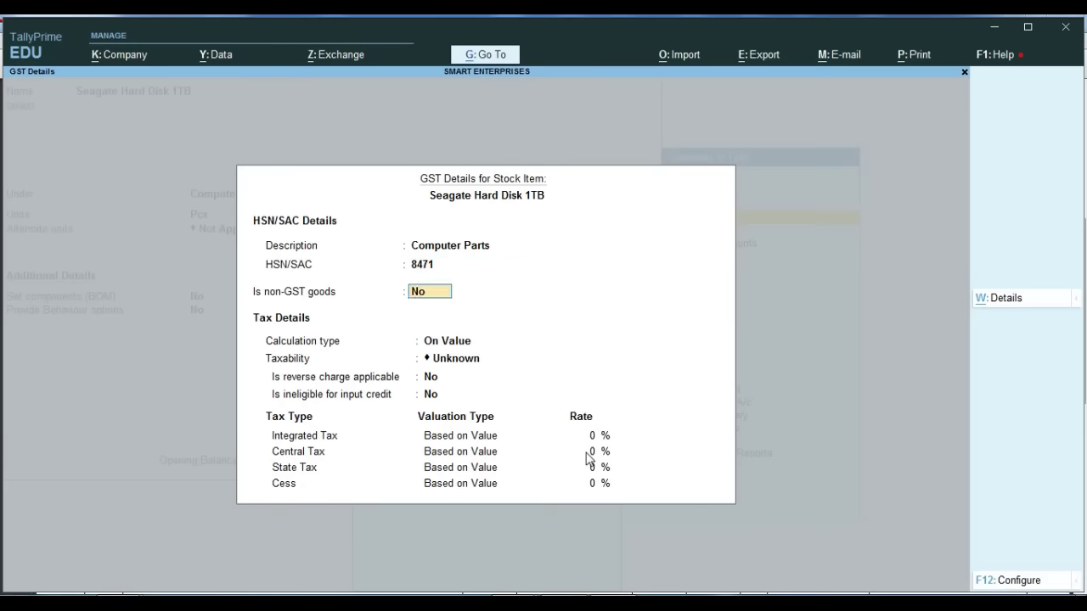
# Keep non-GST goods at No and move the Taxability choice to Taxable
pyautogui.press('Return')
pyautogui.press('Return')
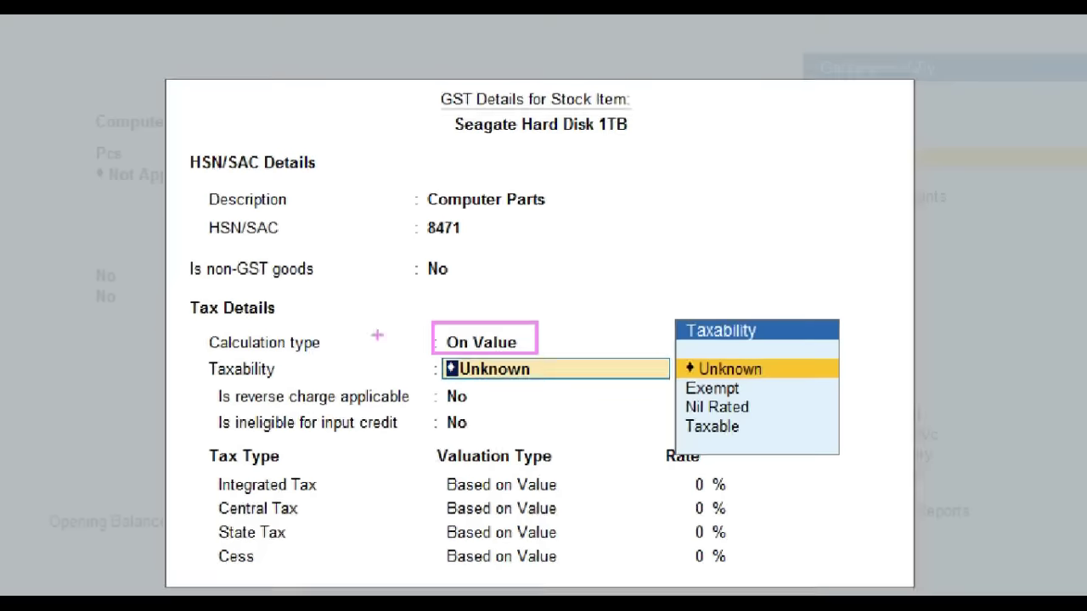
pyautogui.click(607, 401)
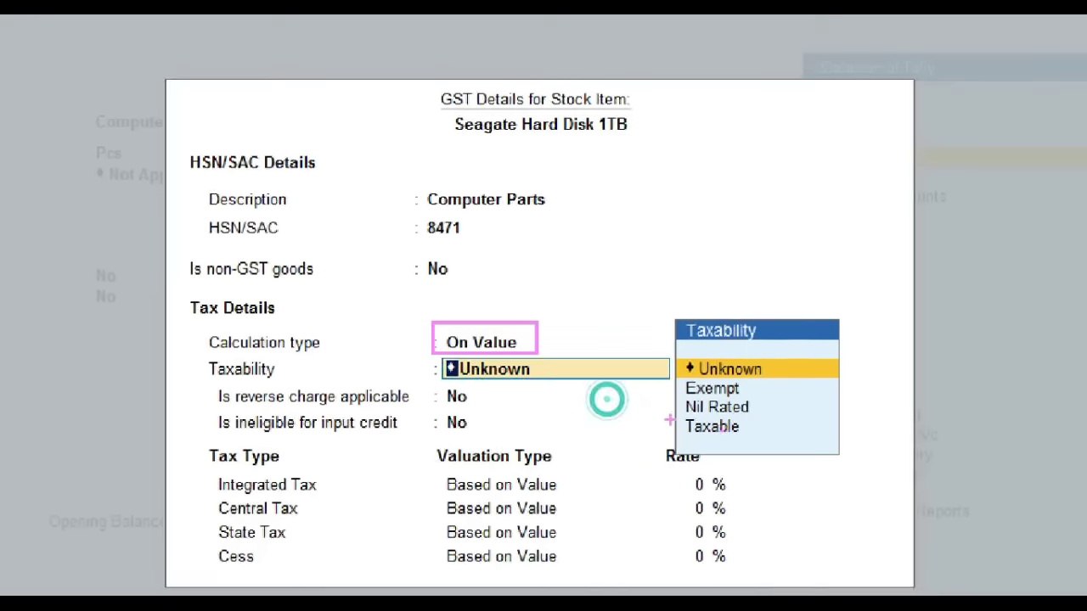
pyautogui.moveTo(662, 414); pyautogui.dragTo(760, 438)
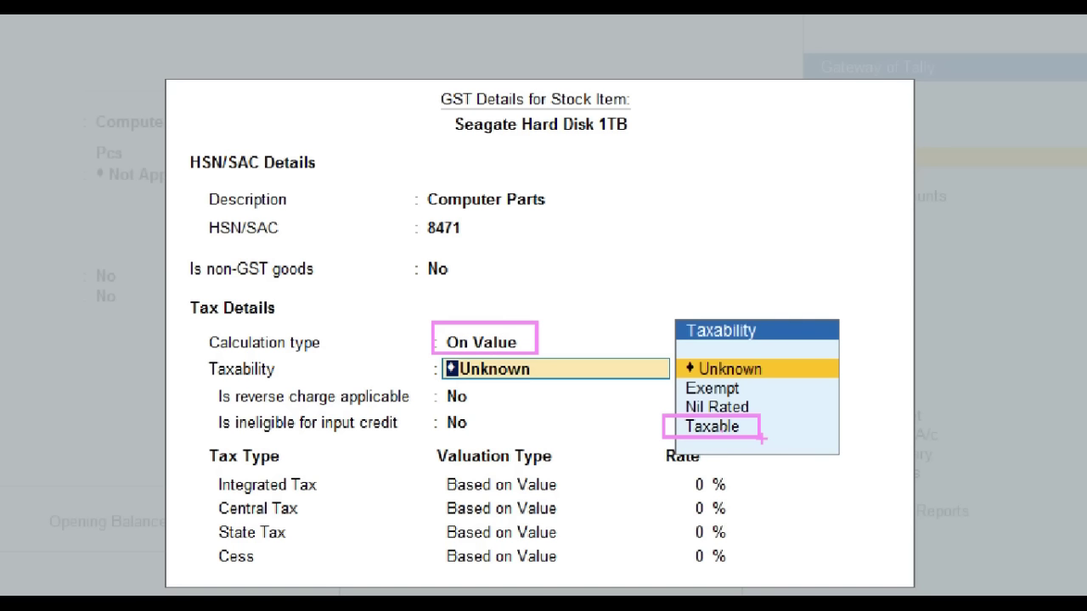
pyautogui.moveTo(771, 409); pyautogui.dragTo(659, 377)
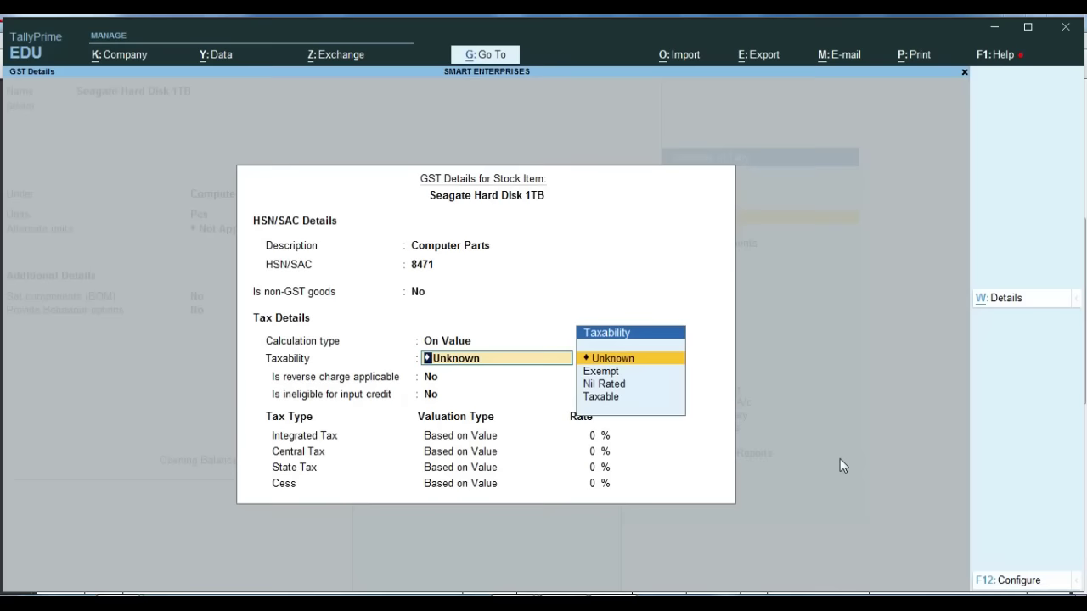
pyautogui.press('Down')
pyautogui.press('Down')
pyautogui.press('Down')
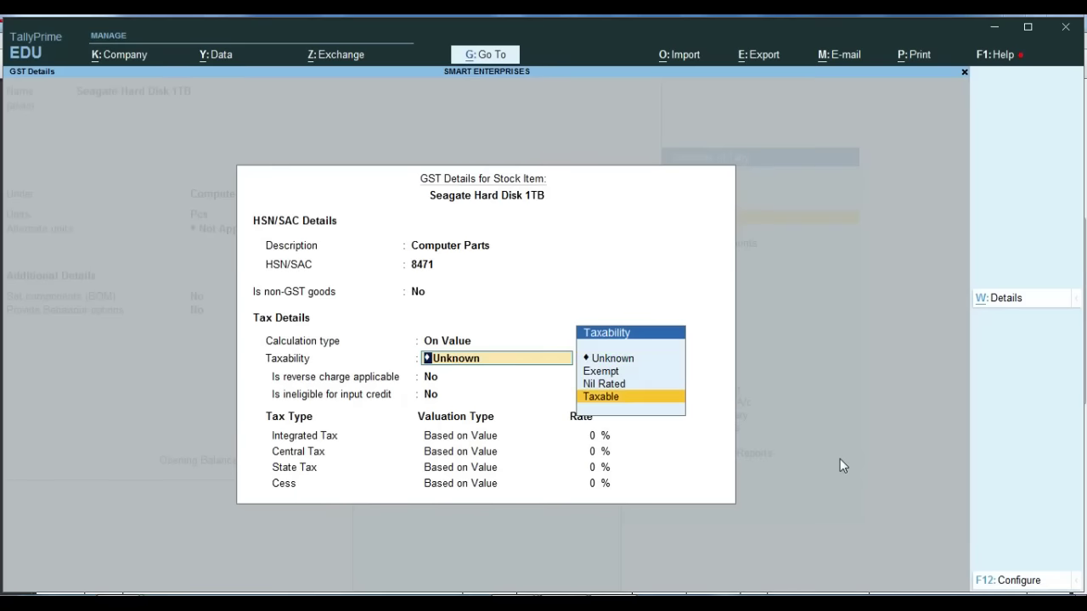
# Set taxability to Taxable with 18% integrated, 9% central and 9% state tax
pyautogui.press('Return')
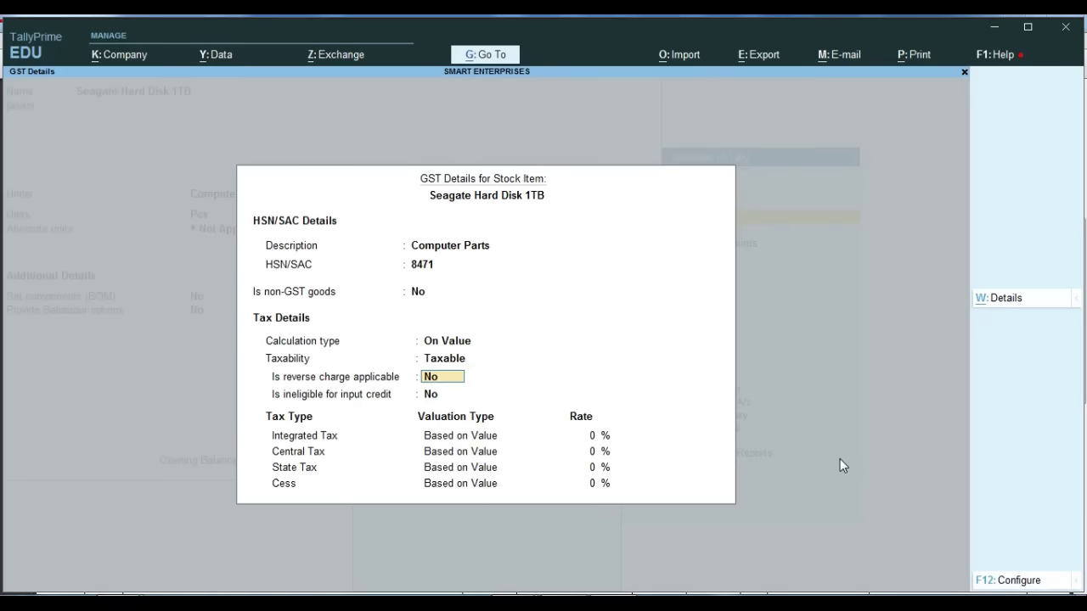
pyautogui.press('Return')
pyautogui.press('Return')
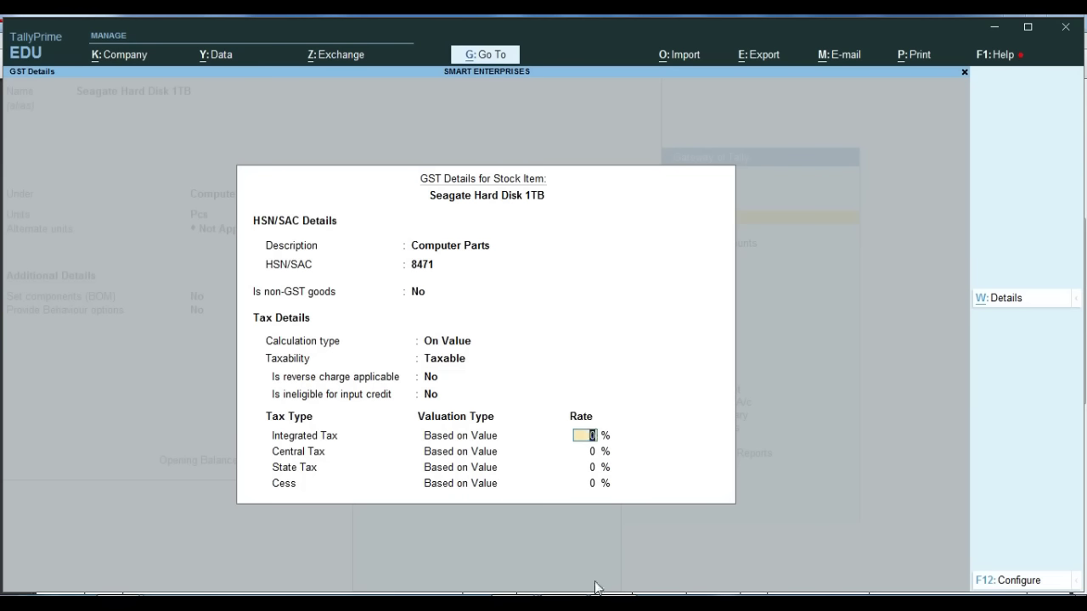
pyautogui.press('ctrl')
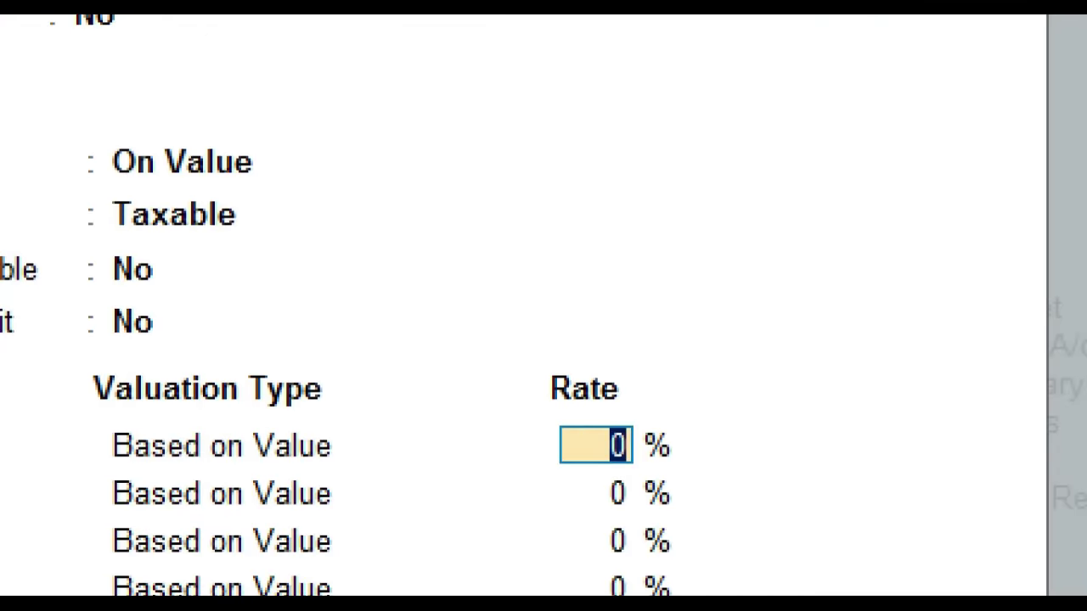
pyautogui.write('18')
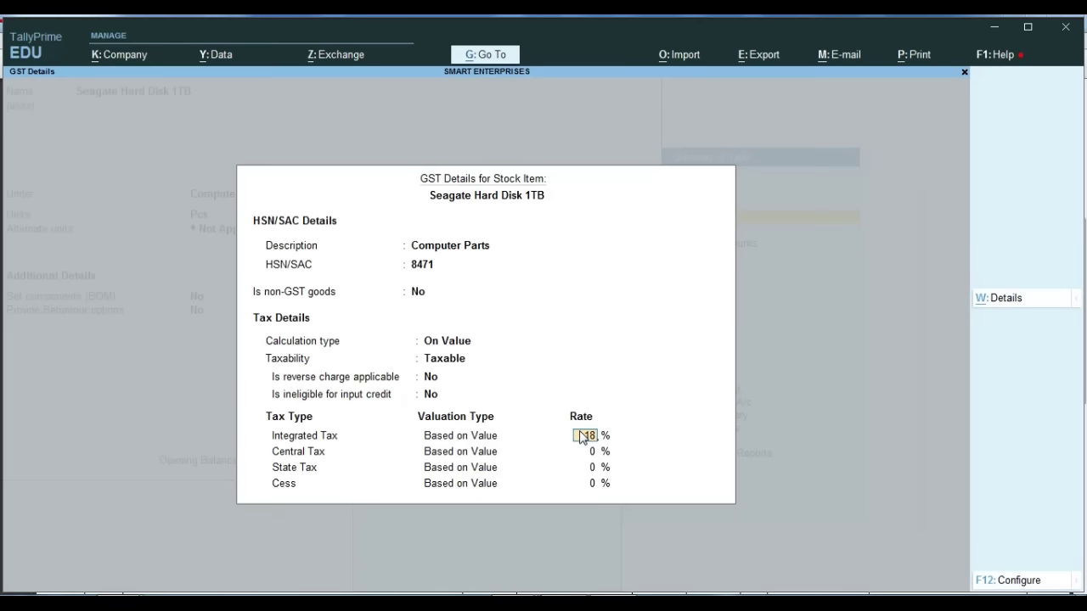
pyautogui.press('Return')
pyautogui.press('ctrl')
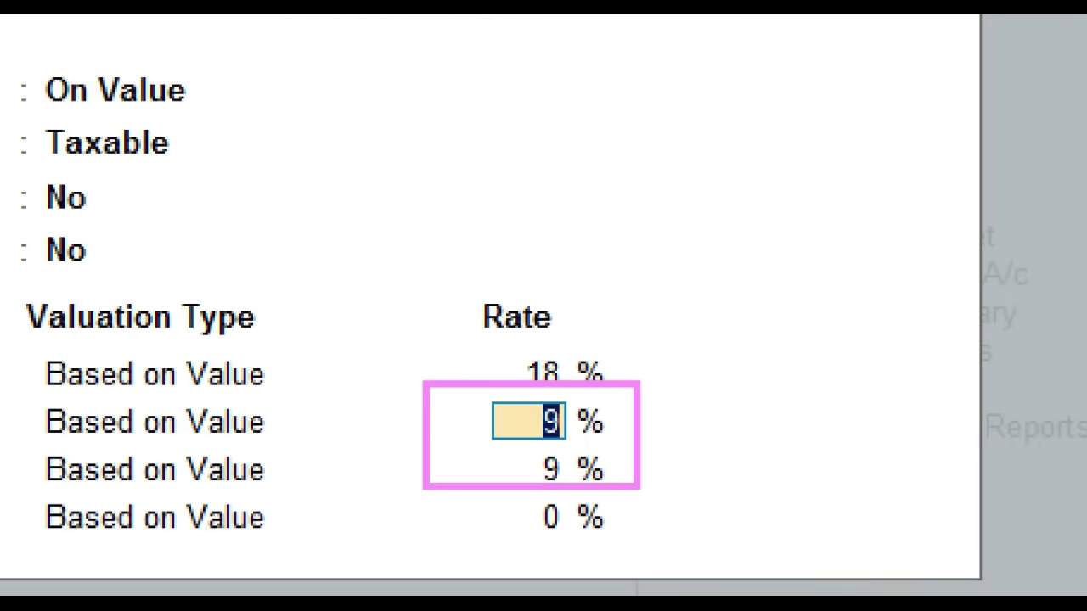
pyautogui.press('Return')
pyautogui.press('Return')
pyautogui.press('Return')
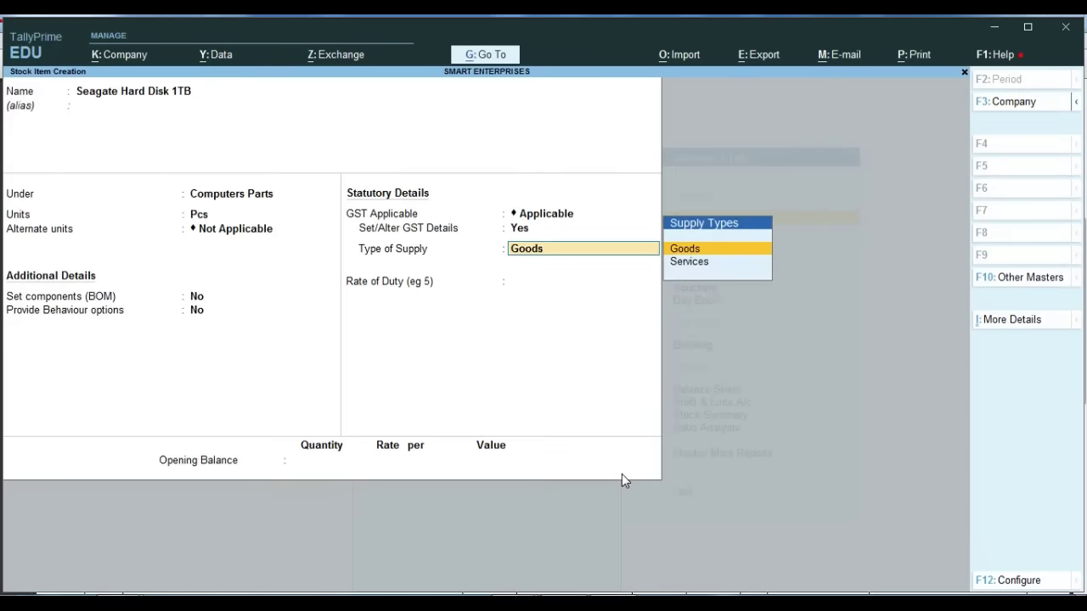
# Save the Seagate Hard Disk 1TB stock item as Goods with 0 duty, then bring pur.pdf forward
pyautogui.press('Return')
pyautogui.press('Return')
pyautogui.press('Return')
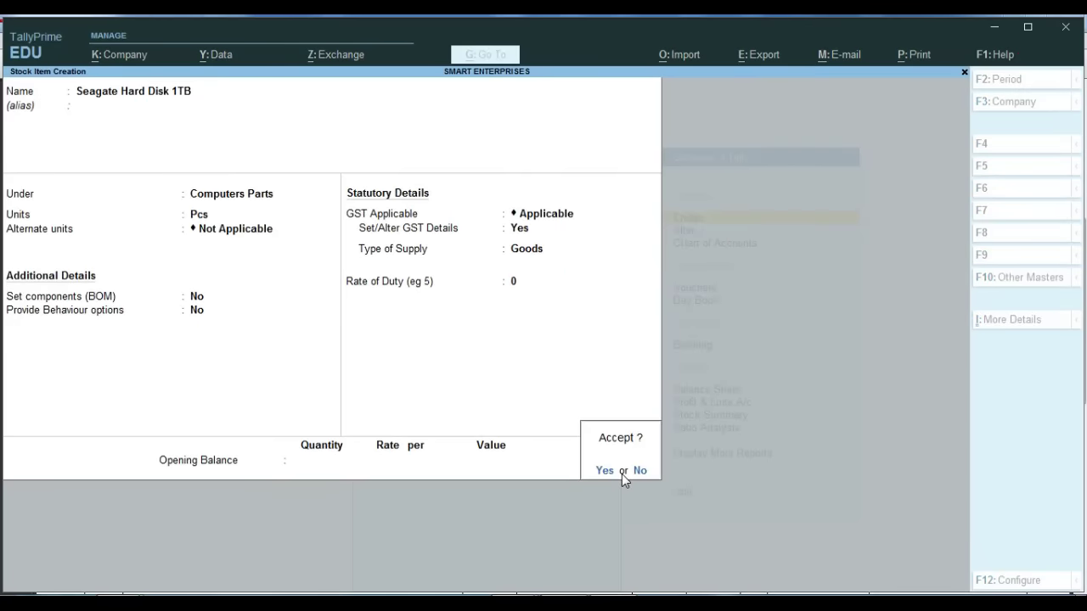
pyautogui.press('Return')
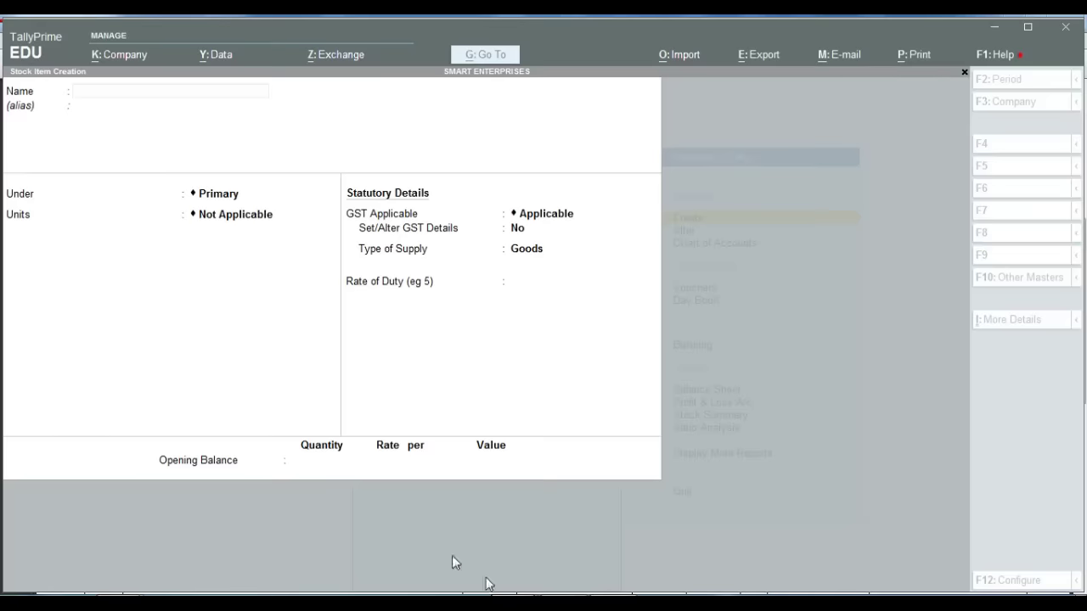
pyautogui.moveTo(459, 584)
pyautogui.click(453, 539)
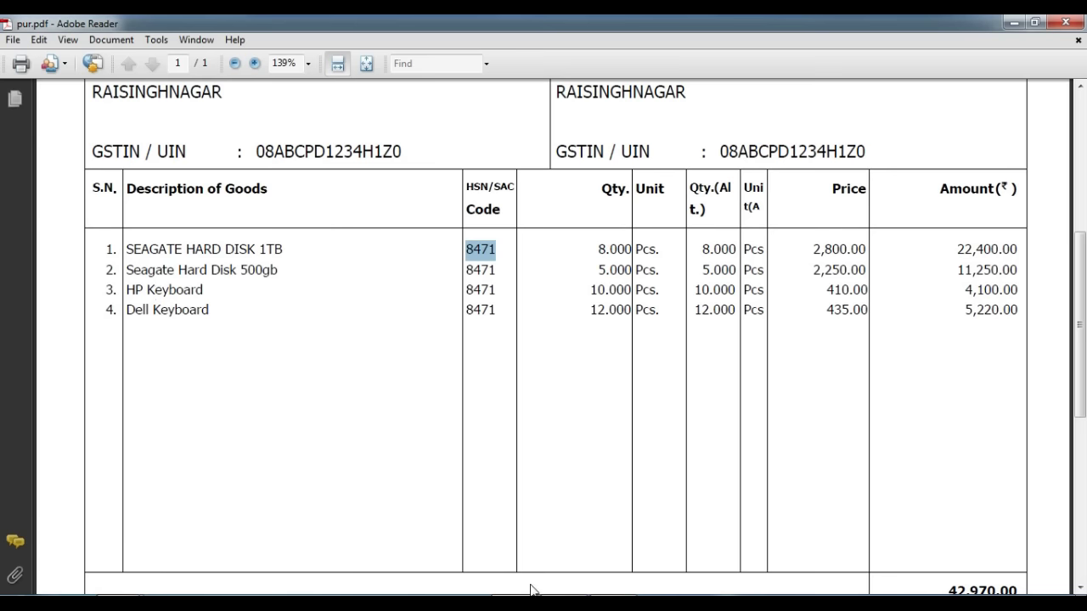
# Review the pur.pdf purchase invoice header and totals
pyautogui.click(460, 534)
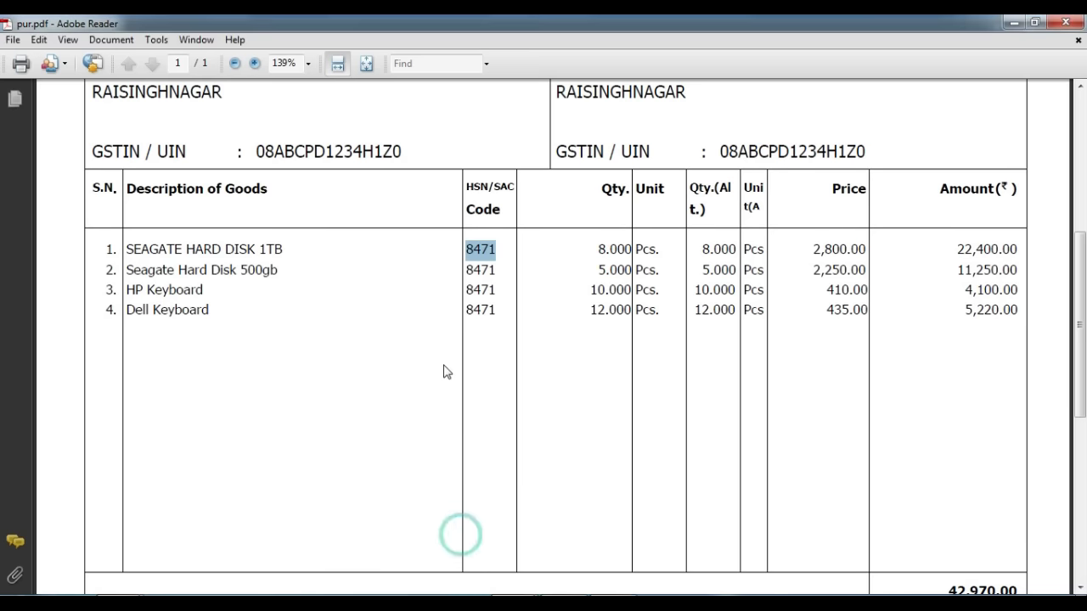
pyautogui.scroll(3, 443, 371)
pyautogui.scroll(2, 444, 368)
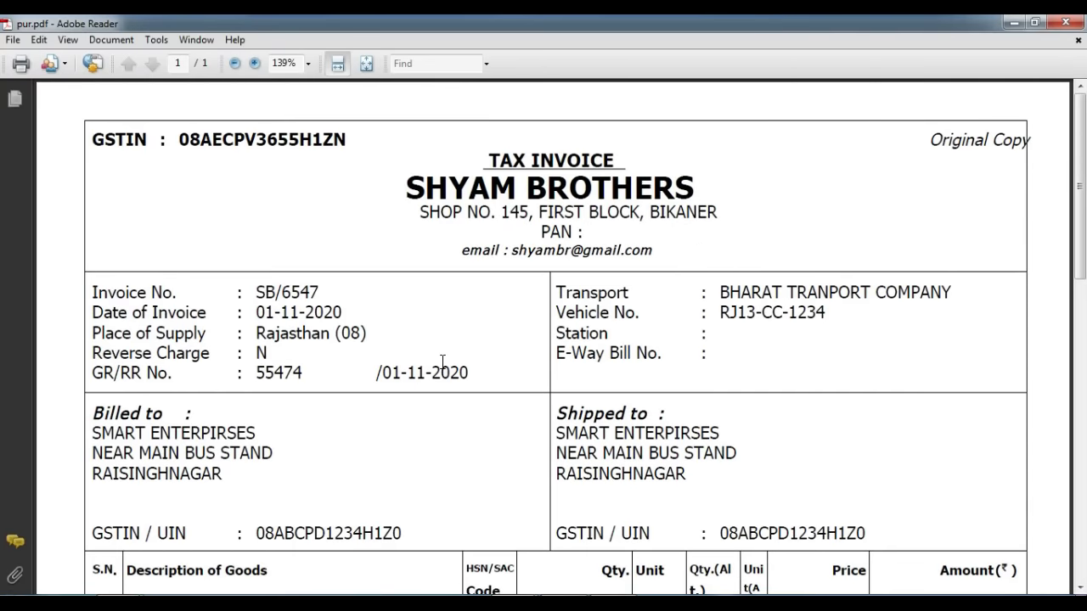
pyautogui.scroll(-10, 442, 362)
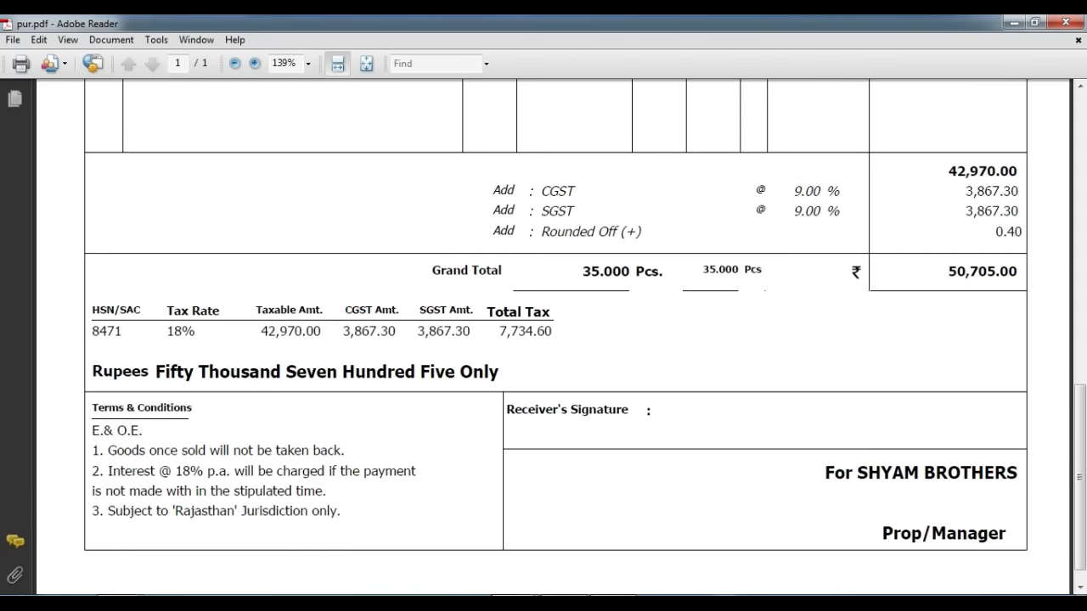
# Show the s1.pdf sales invoice with its 18% GST items and tax summary
pyautogui.moveTo(545, 590)
pyautogui.click(576, 547)
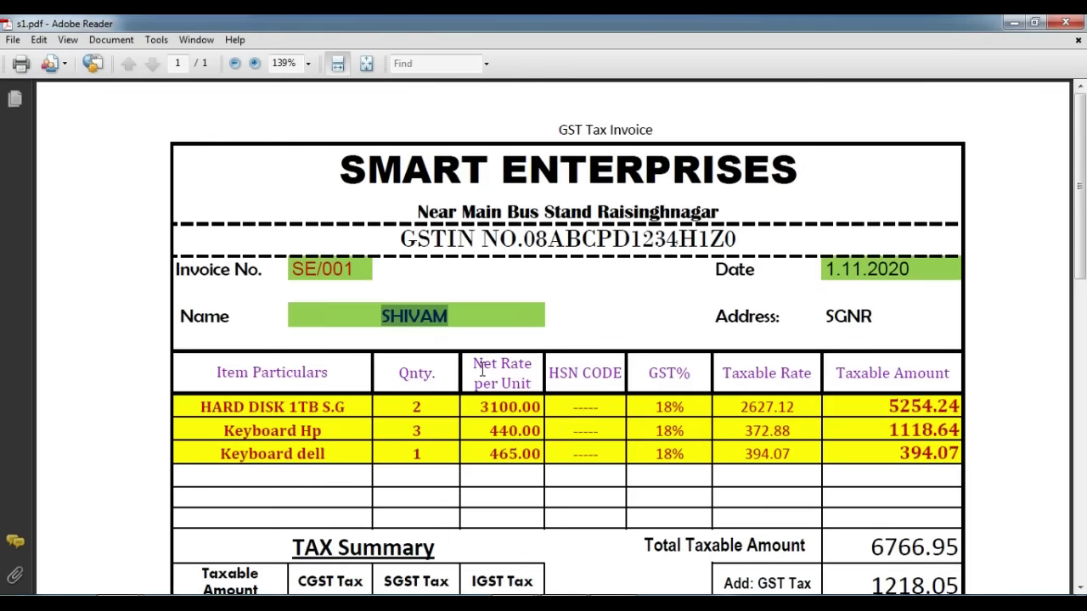
pyautogui.scroll(-2, 483, 374)
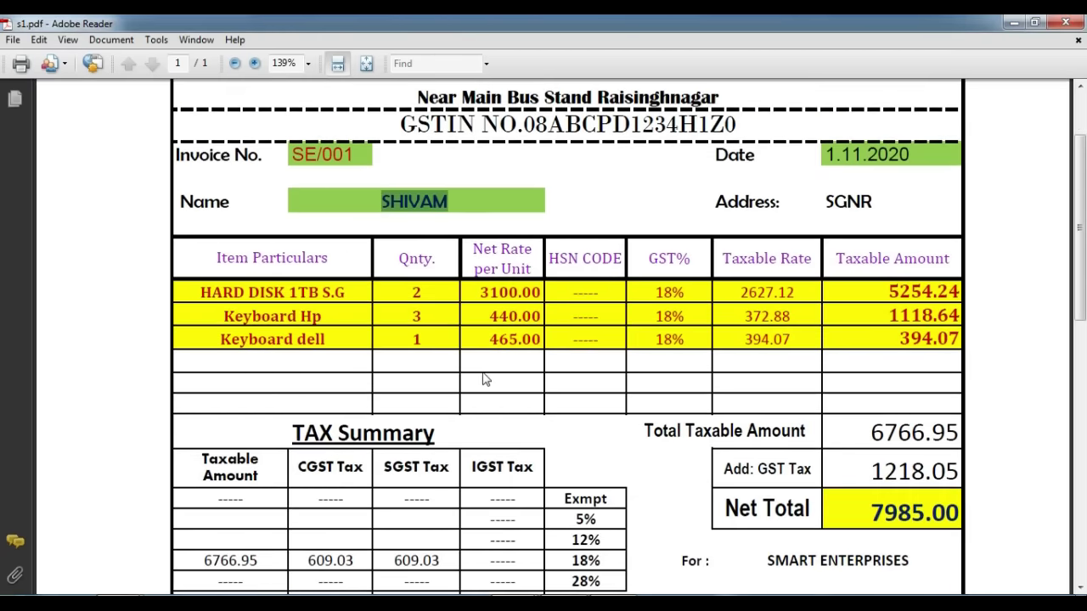